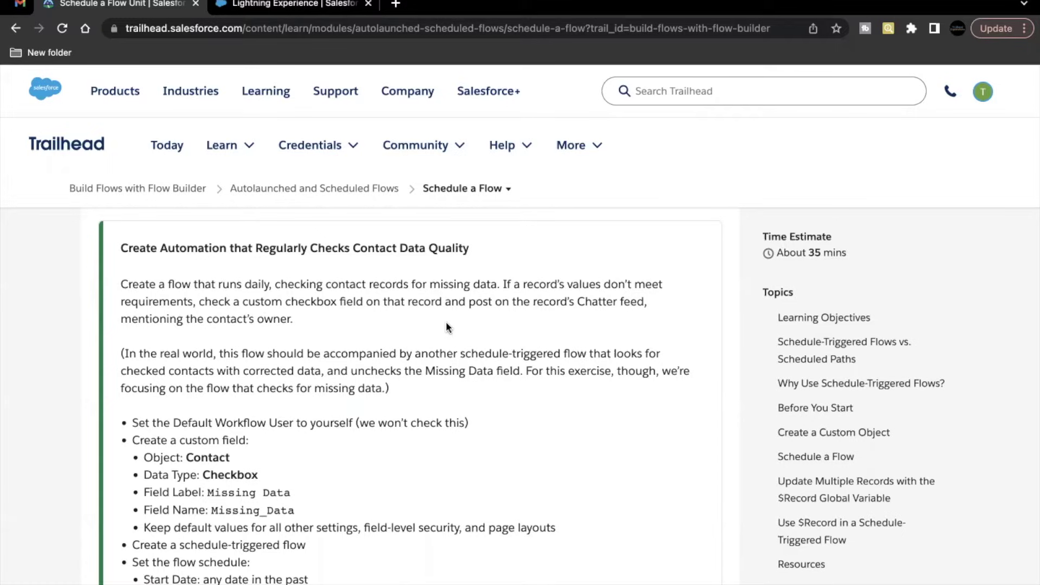
Step: Read the Trailhead challenge requirements, switch to the Salesforce playground and check the Default Workflow User in Process Automation Settings
scroll(446, 323, down, 3)
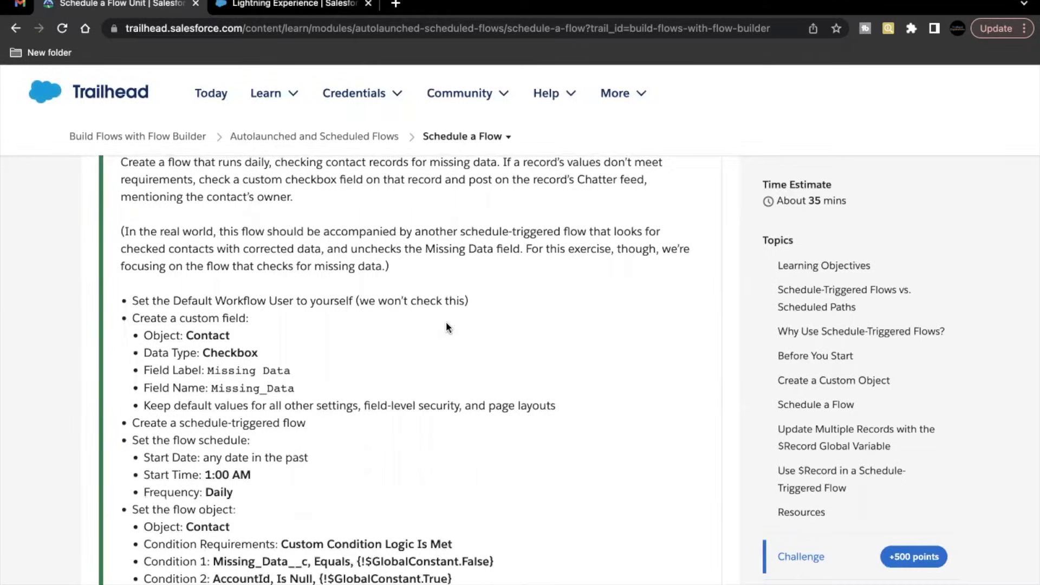
scroll(446, 325, down, 1)
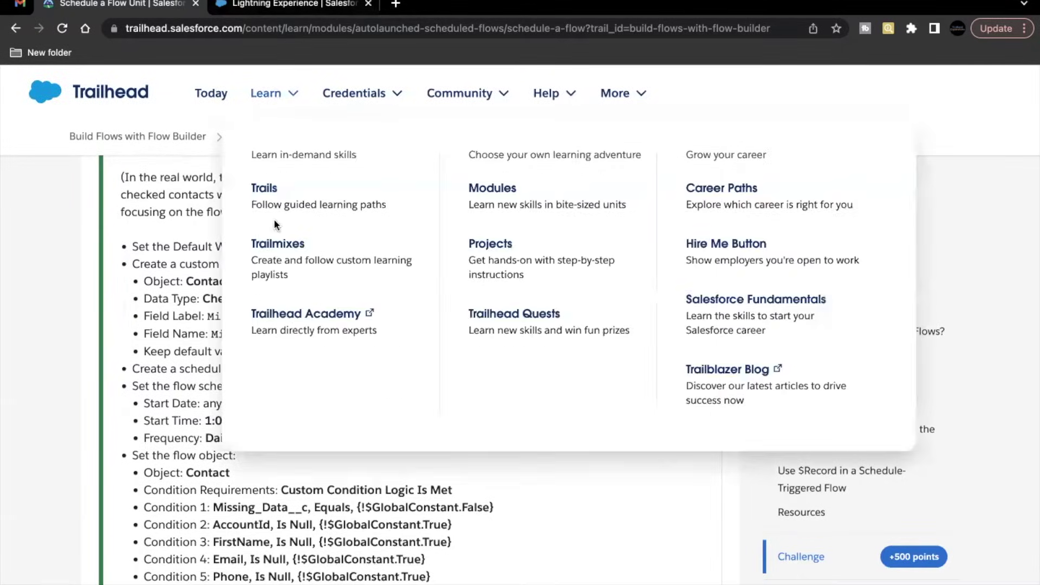
drag(171, 246, 281, 240)
click(295, 4)
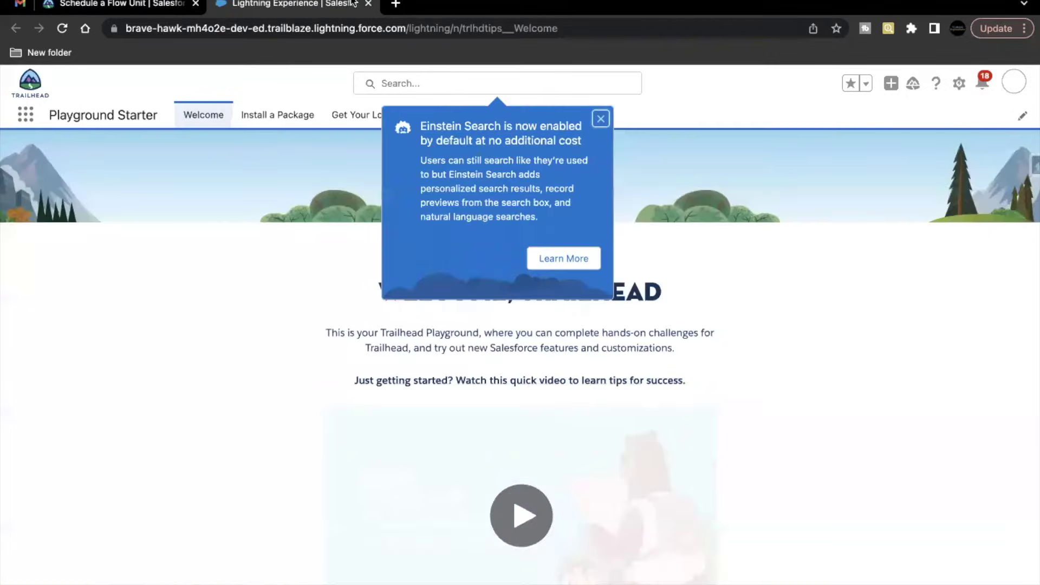
click(958, 83)
text(proces)
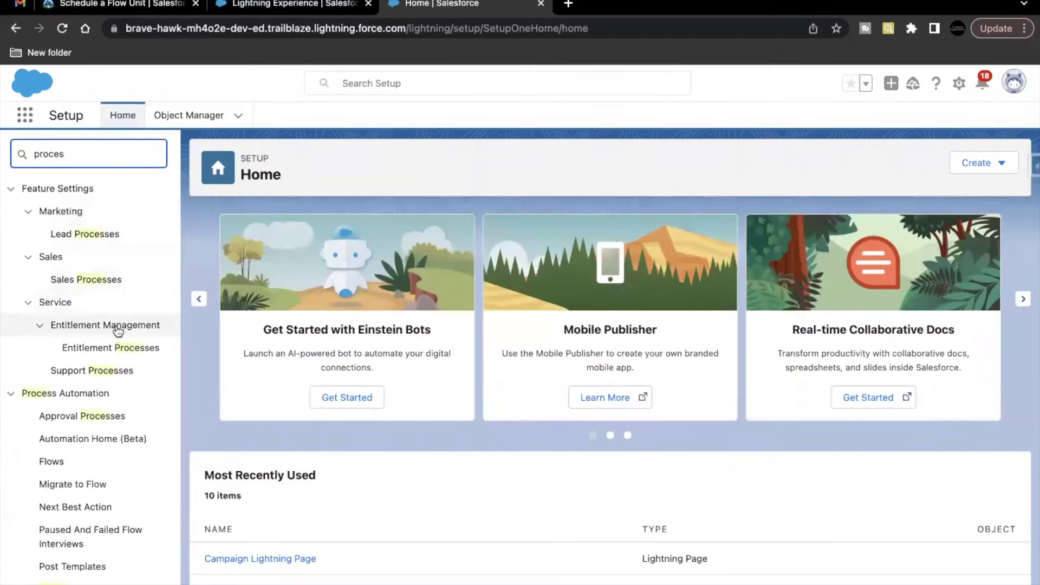
scroll(97, 333, down, 5)
click(73, 333)
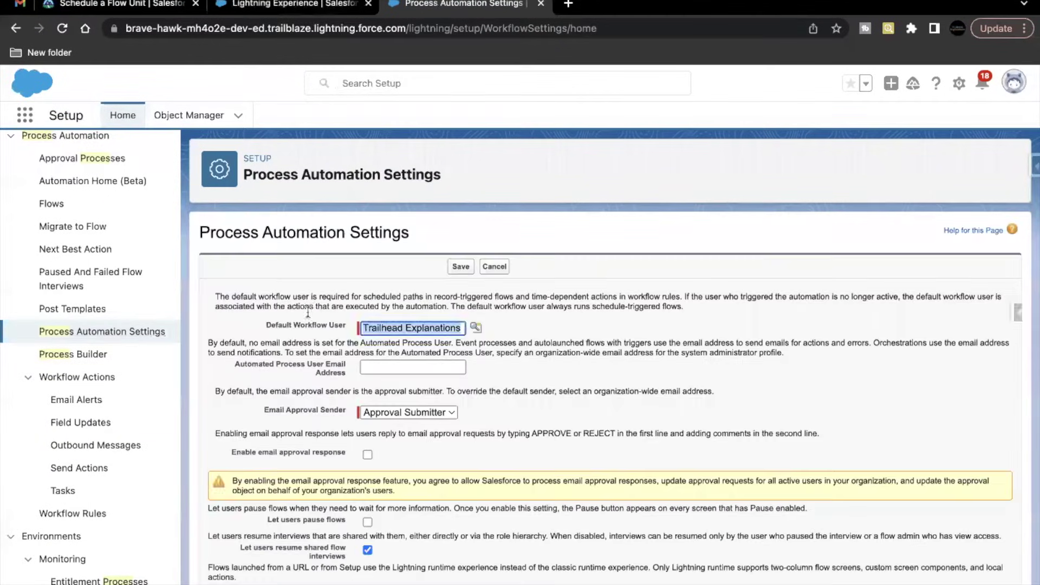
drag(276, 324, 337, 323)
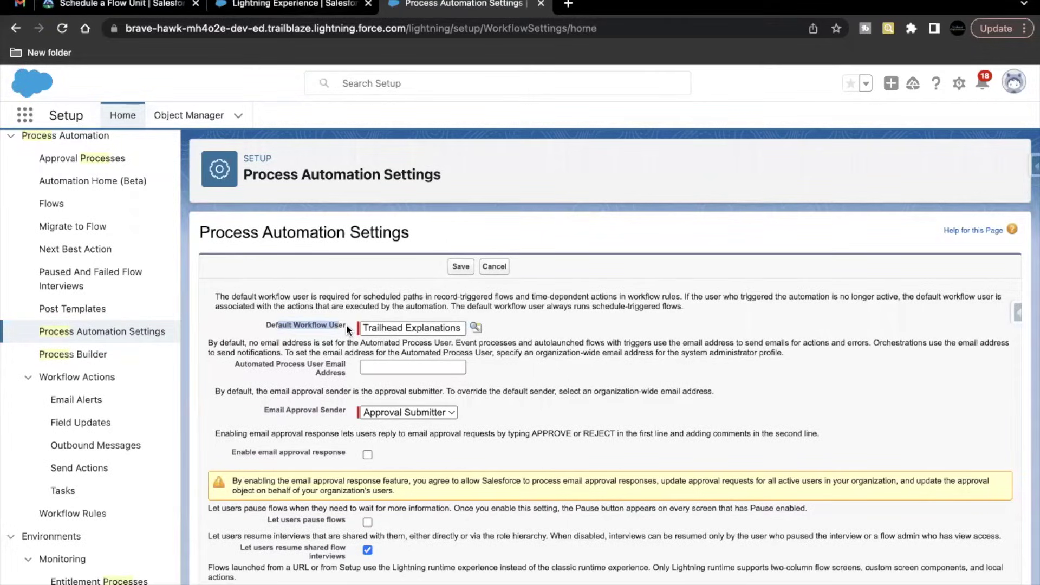
scroll(154, 206, up, 2)
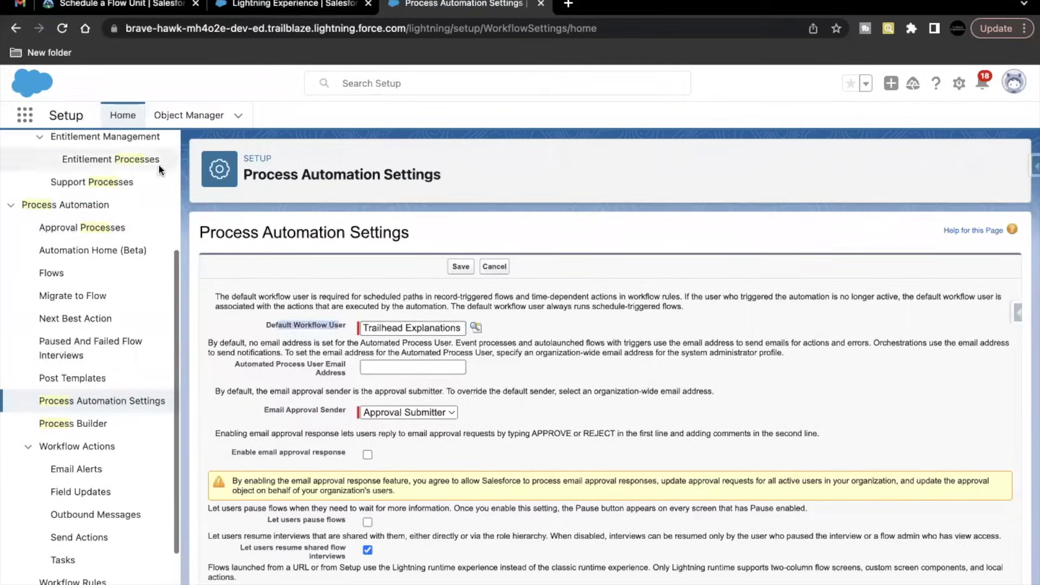
Step: Find the Contact object in Object Manager and open its Fields & Relationships
click(177, 116)
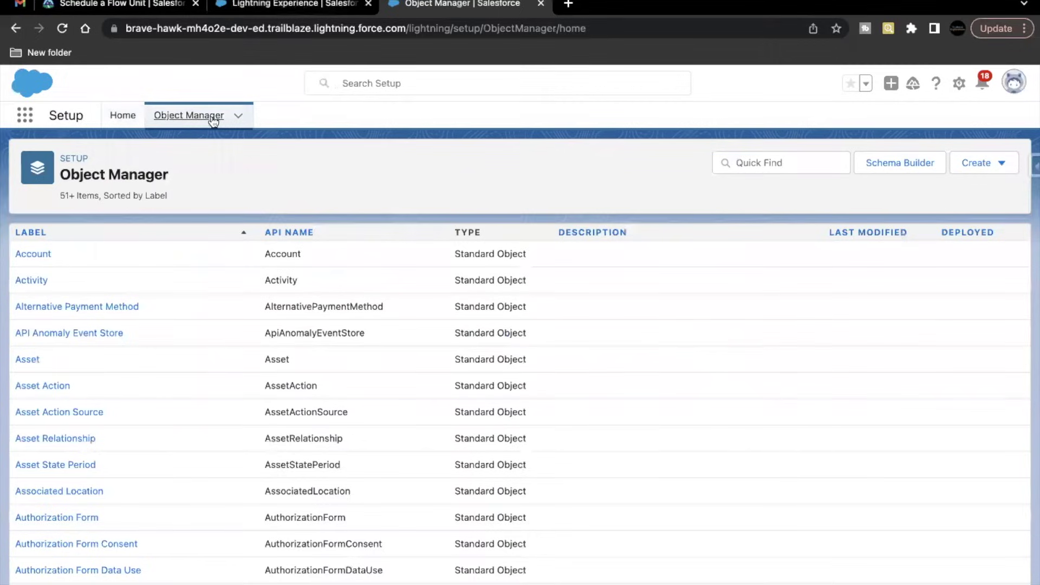
click(754, 172)
text(contact)
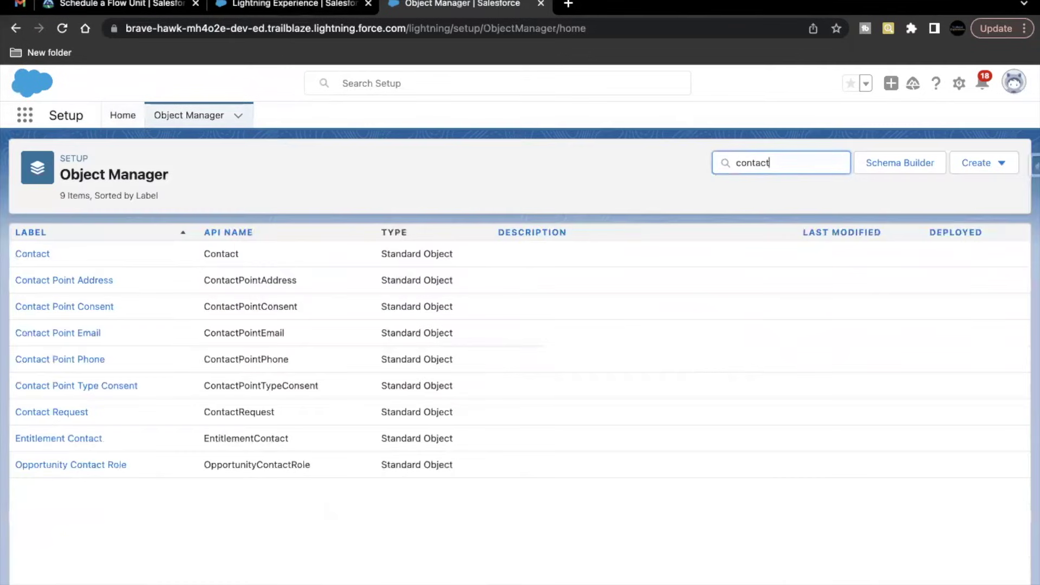
click(30, 252)
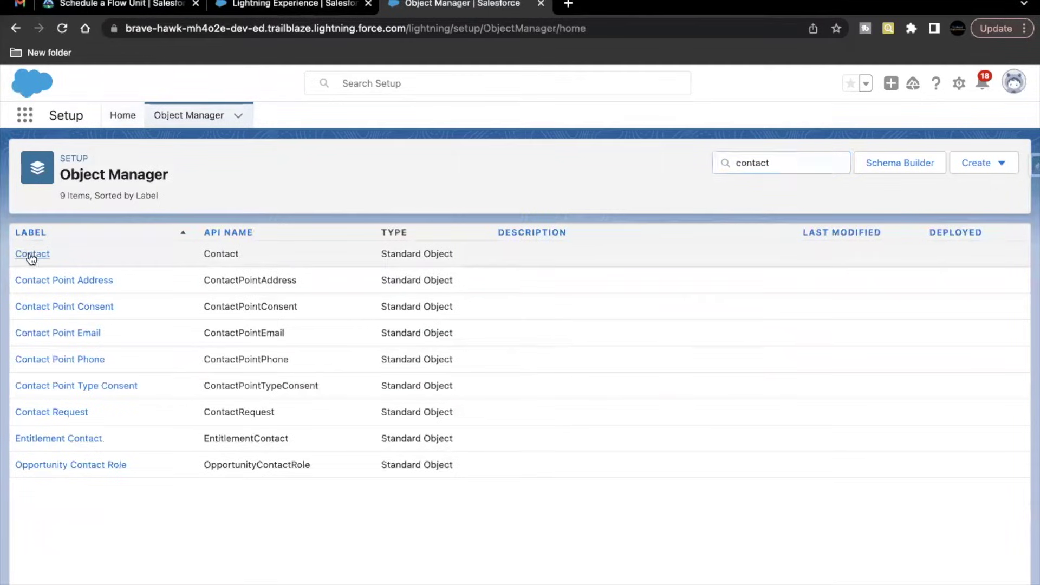
click(130, 258)
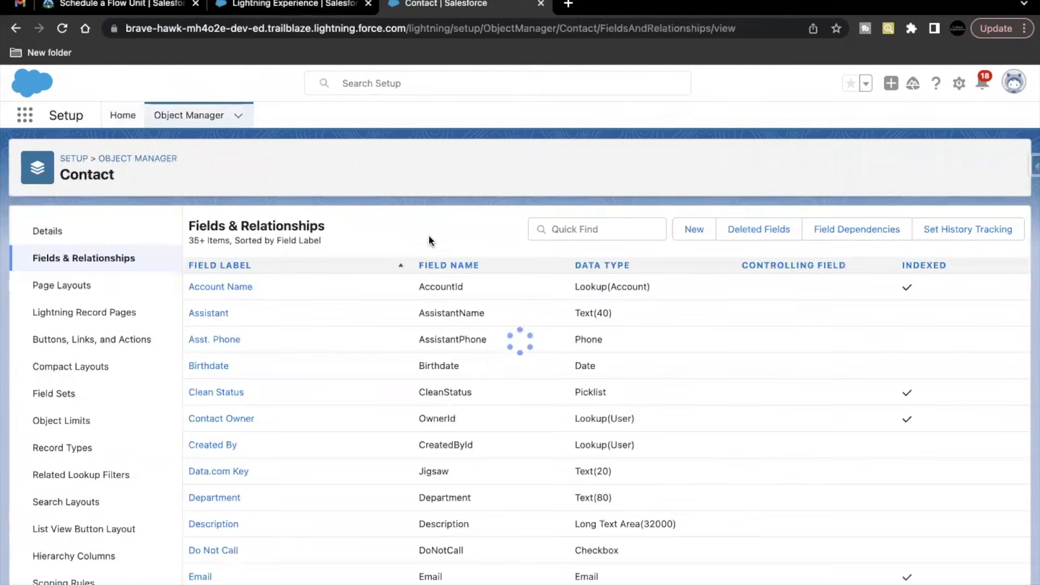
Step: Start a new custom field on Contact and choose Checkbox as its data type
click(695, 230)
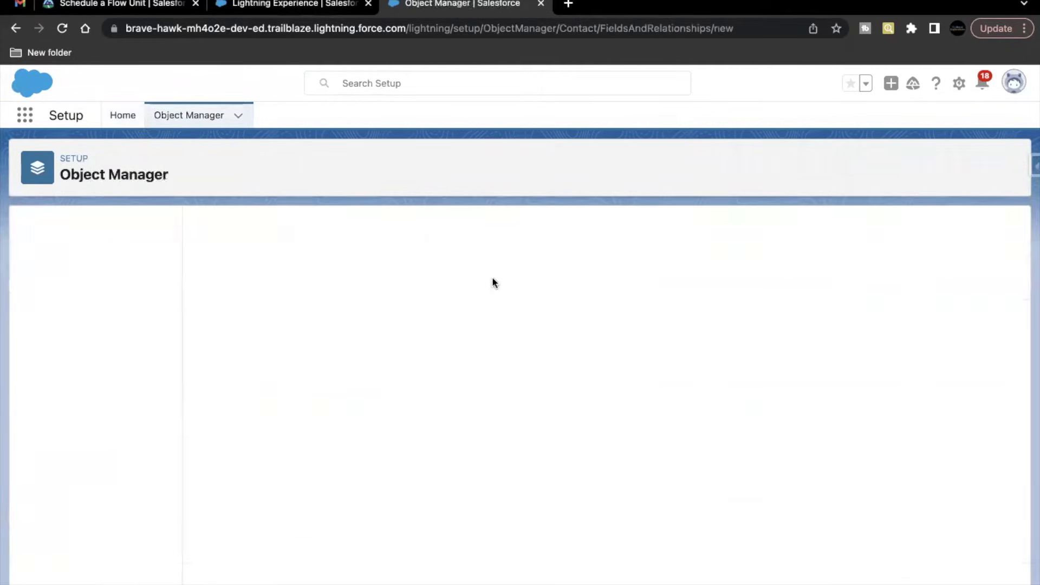
scroll(242, 412, down, 5)
click(235, 301)
scroll(782, 412, up, 5)
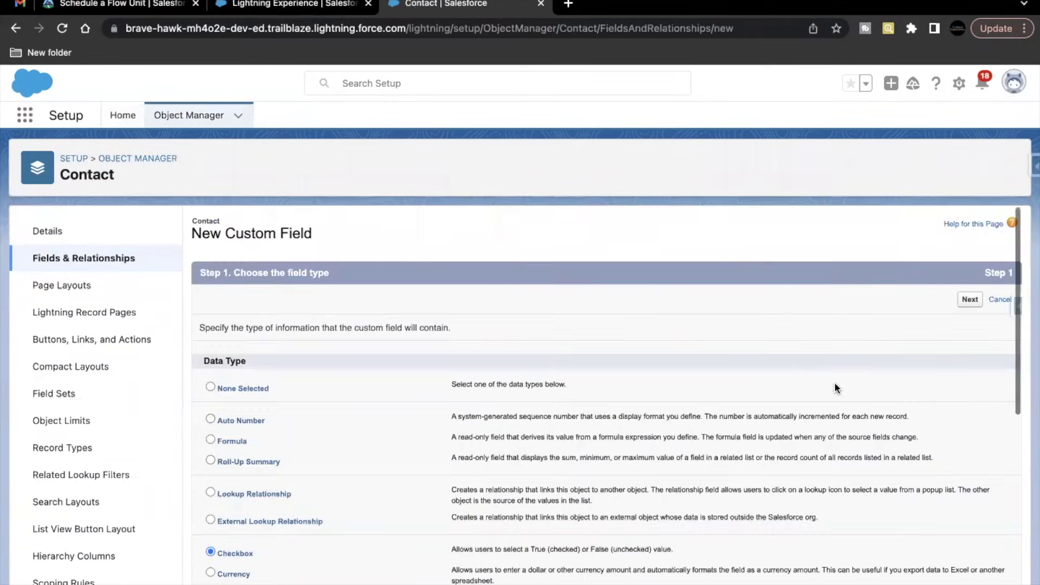
Step: Copy the label Missing Data from the Trailhead challenge into the new field's label and fill its field name as Missing_Data
click(146, 5)
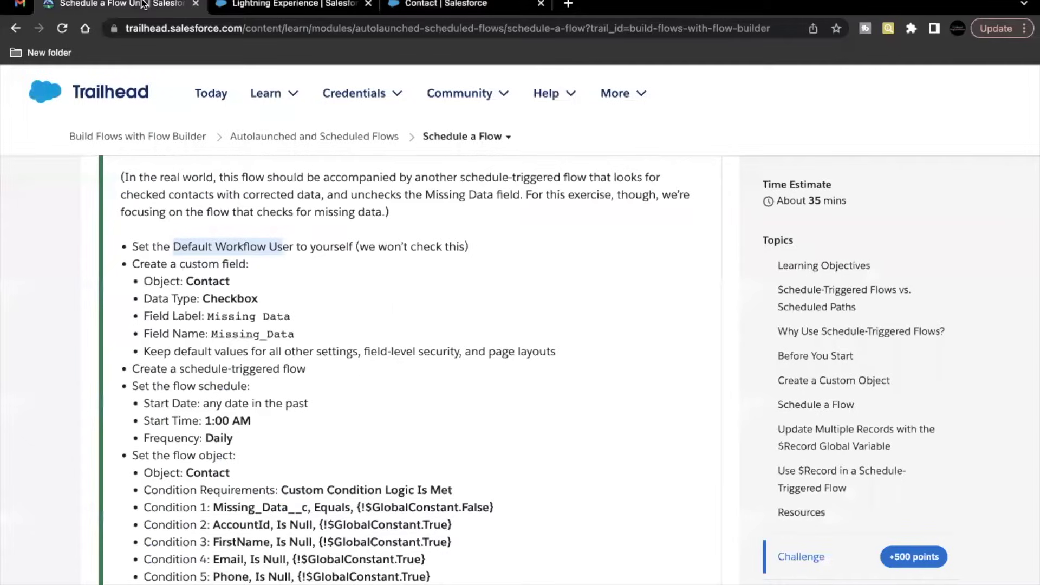
drag(207, 315, 321, 319)
key(super+c)
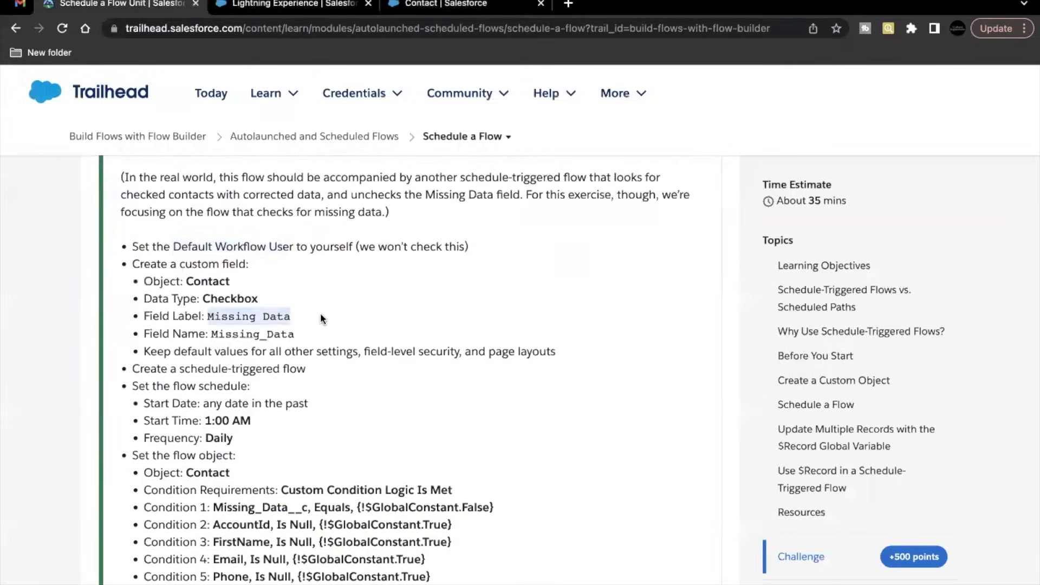
click(429, 6)
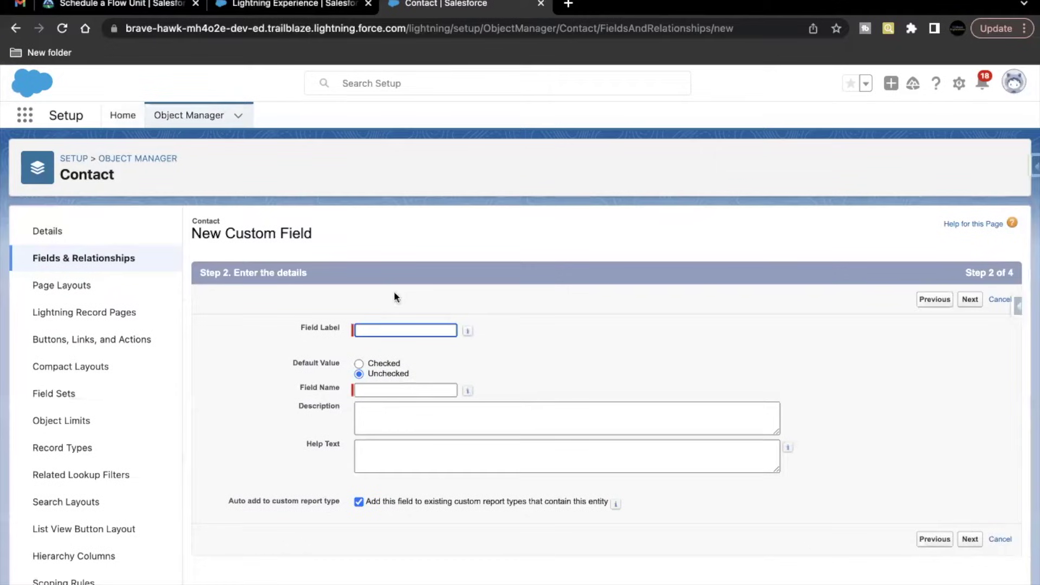
key(super+v)
click(410, 399)
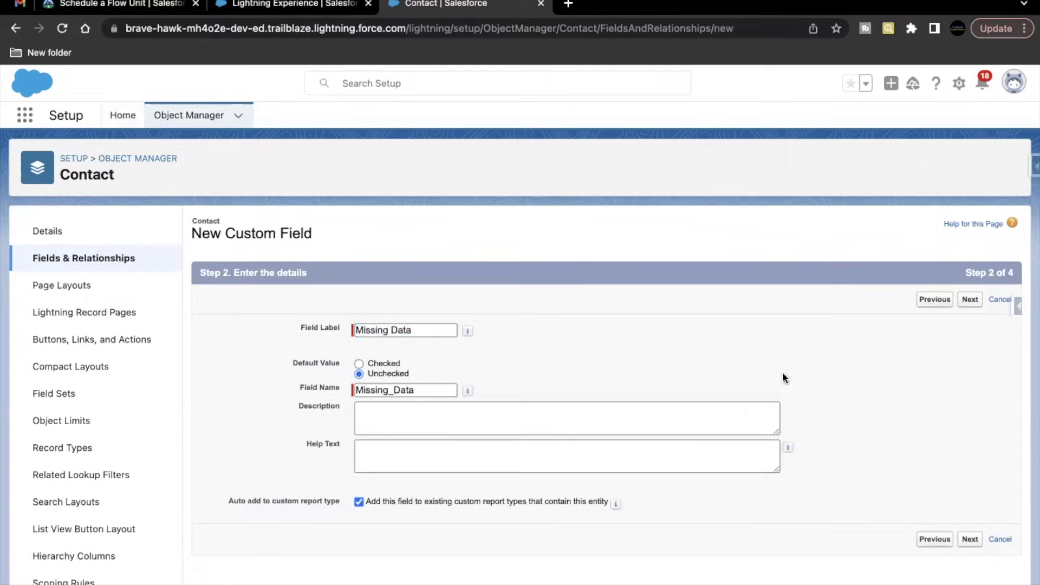
Step: Accept the default field-level security and page layouts and save the Missing Data field
key(Return)
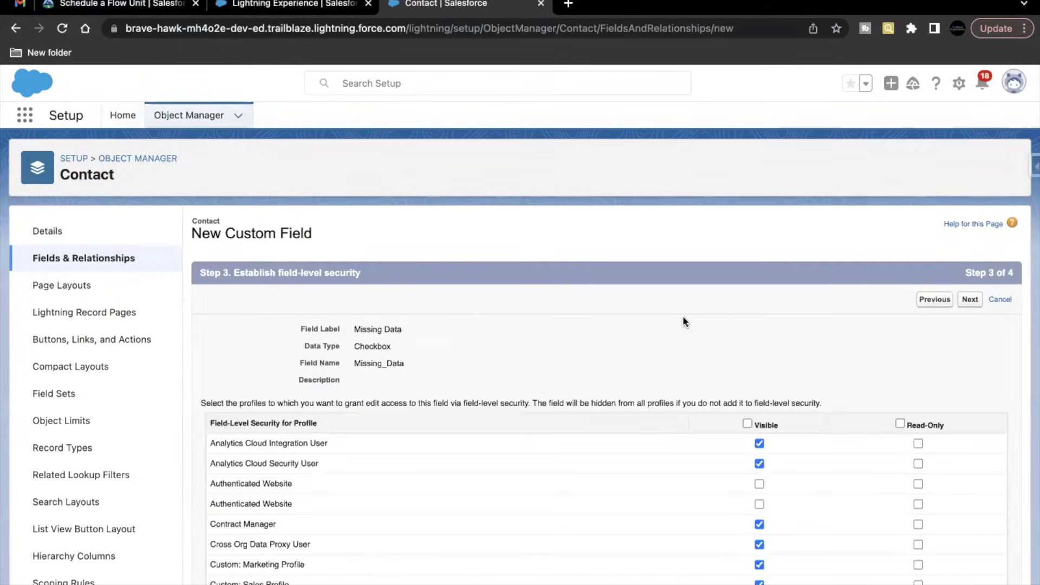
click(969, 300)
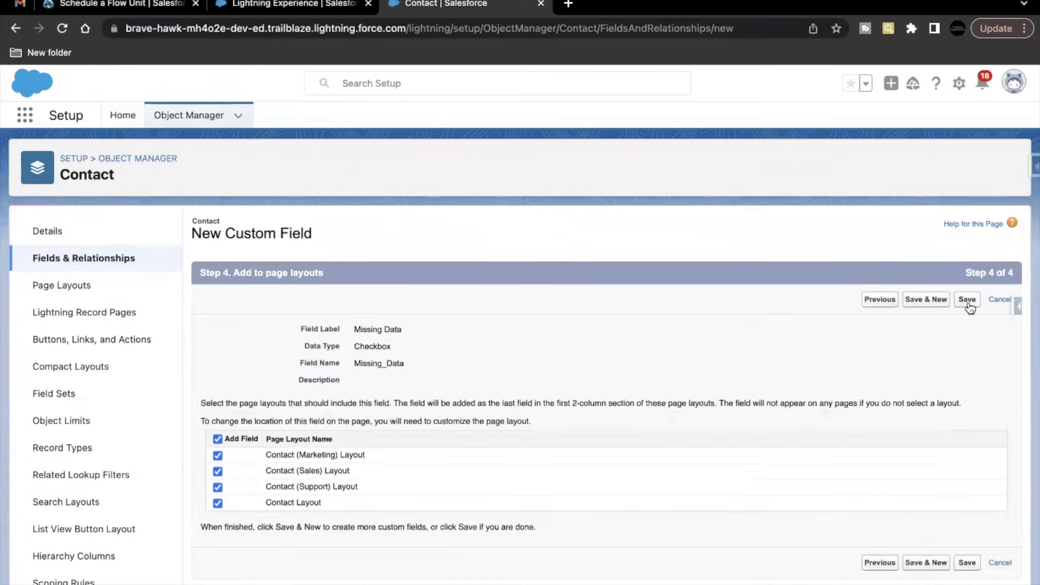
click(968, 301)
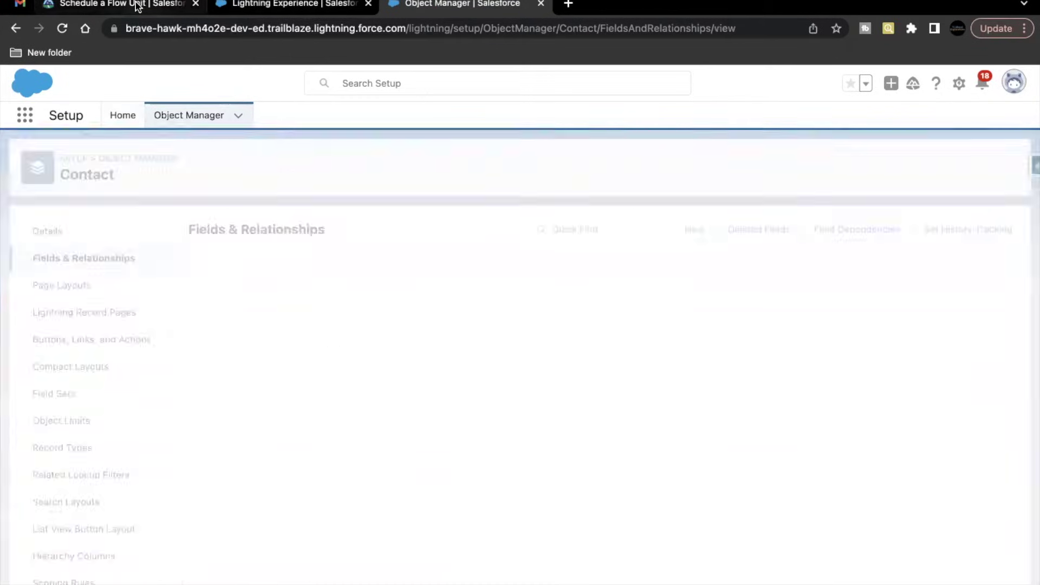
Step: Check the flow requirements on the Trailhead challenge page and open the Flows page in Salesforce Setup
click(119, 5)
scroll(307, 365, down, 2)
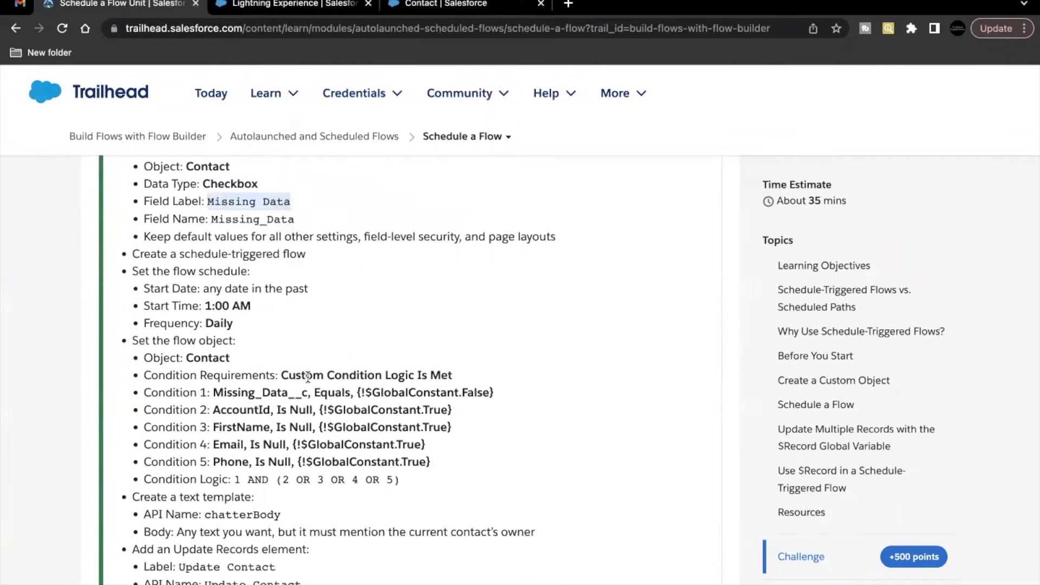
click(452, 6)
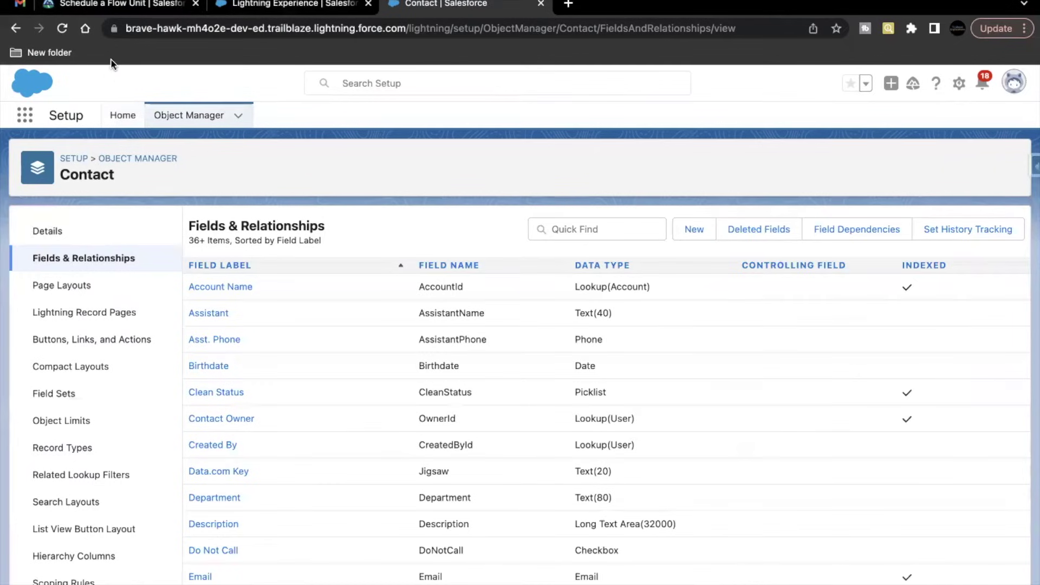
click(135, 111)
text(flow)
click(51, 371)
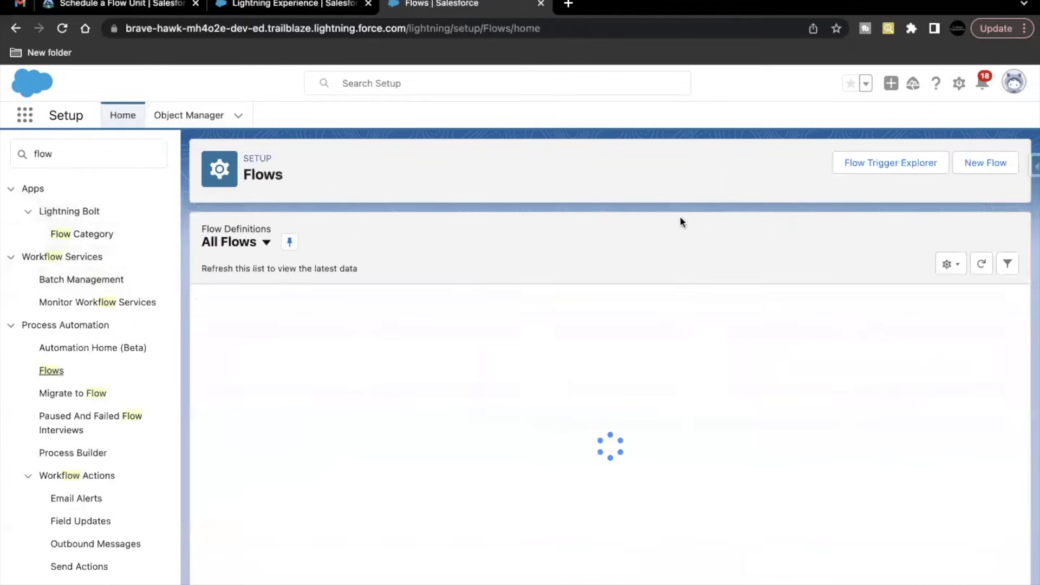
Step: Create a new Schedule-Triggered Flow in Flow Builder
click(985, 163)
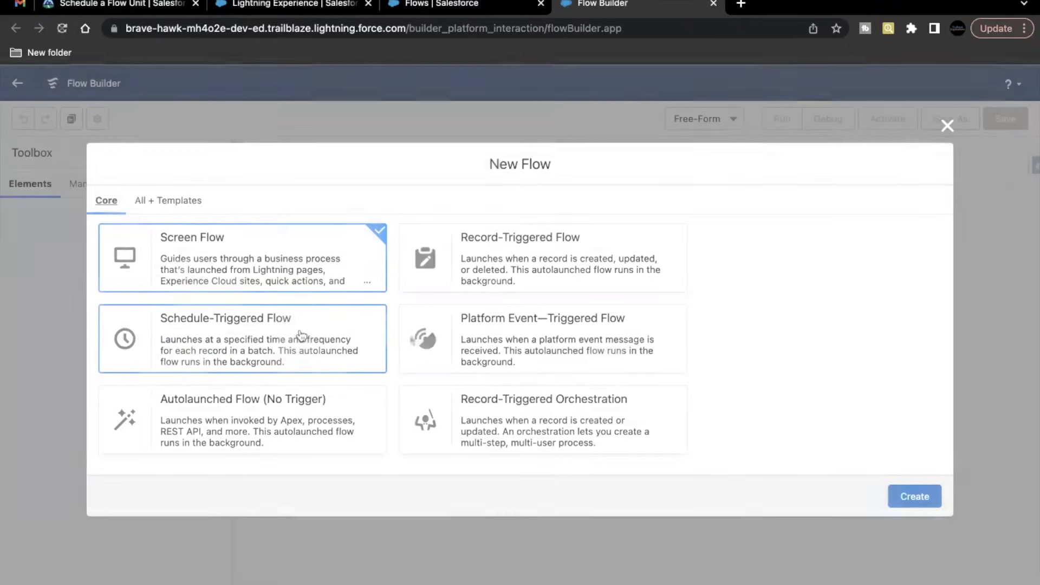
click(302, 334)
click(914, 496)
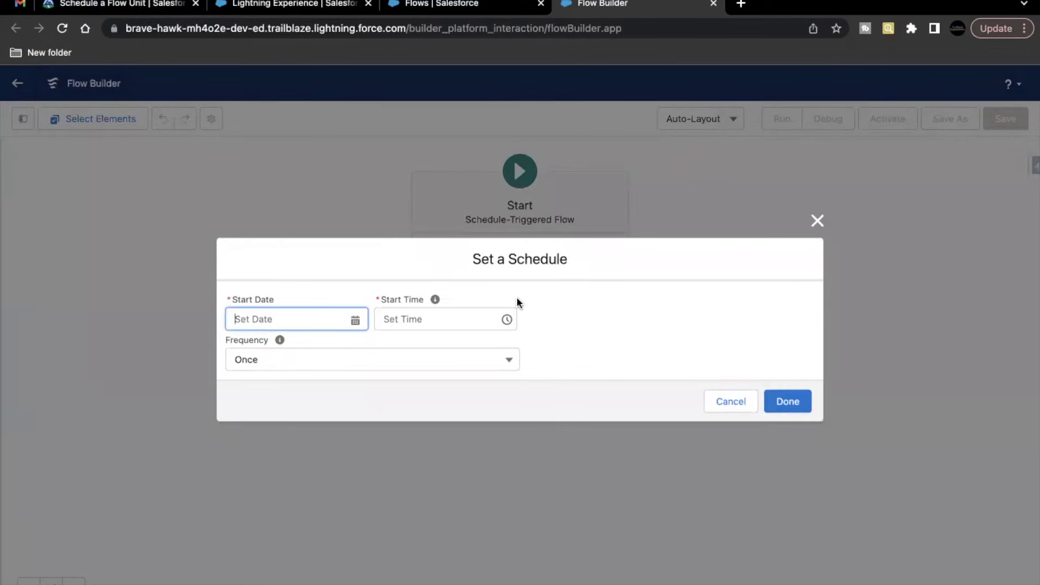
Step: Set the flow schedule's start date to 21-Aug-2023 and its start time to 1:00 am
click(297, 315)
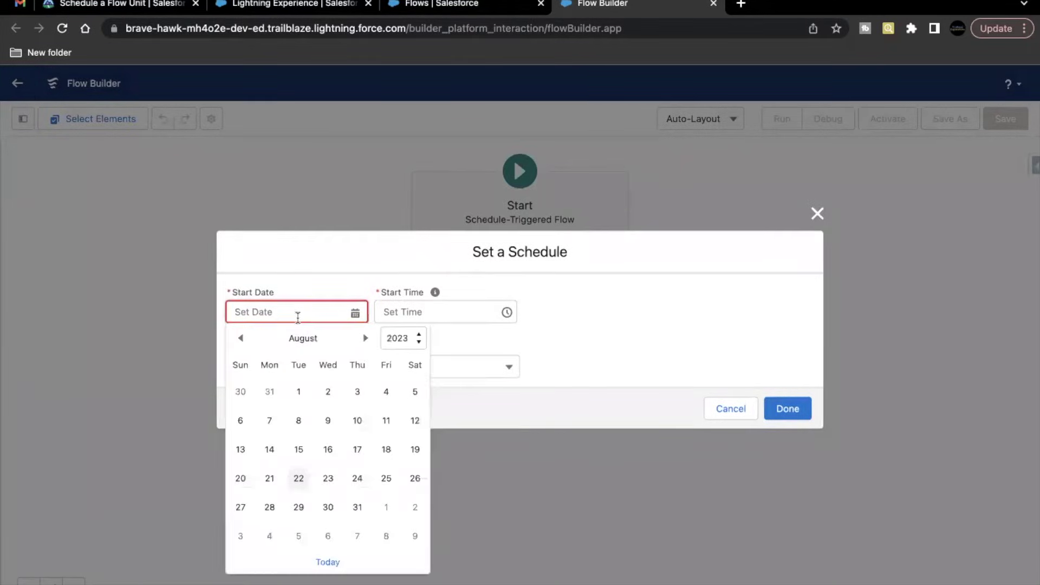
click(270, 479)
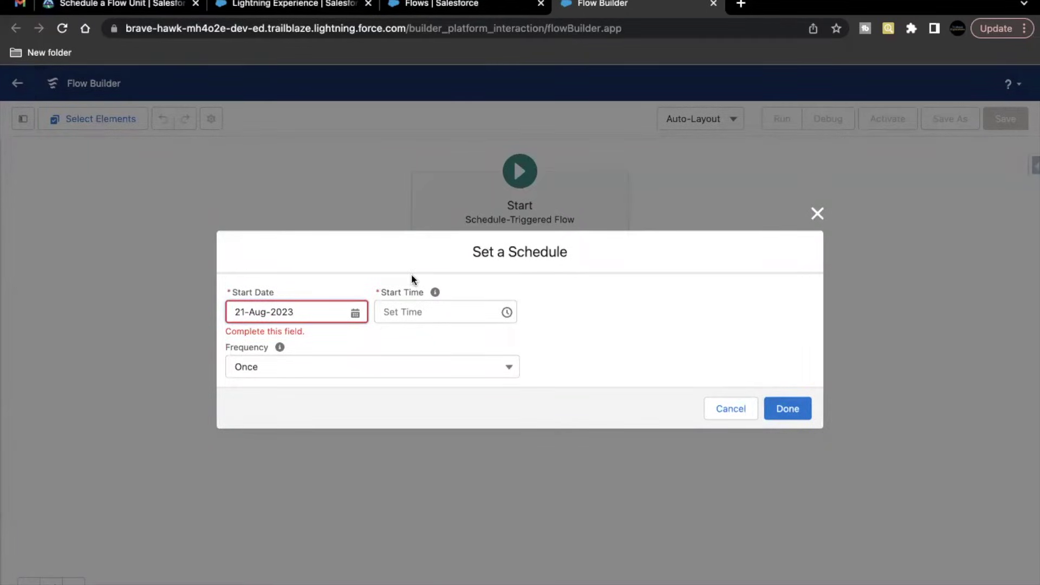
click(412, 315)
scroll(427, 391, down, 2)
click(425, 388)
Step: Check the required schedule on the Trailhead page, set the flow's frequency to Daily and confirm the schedule
click(116, 4)
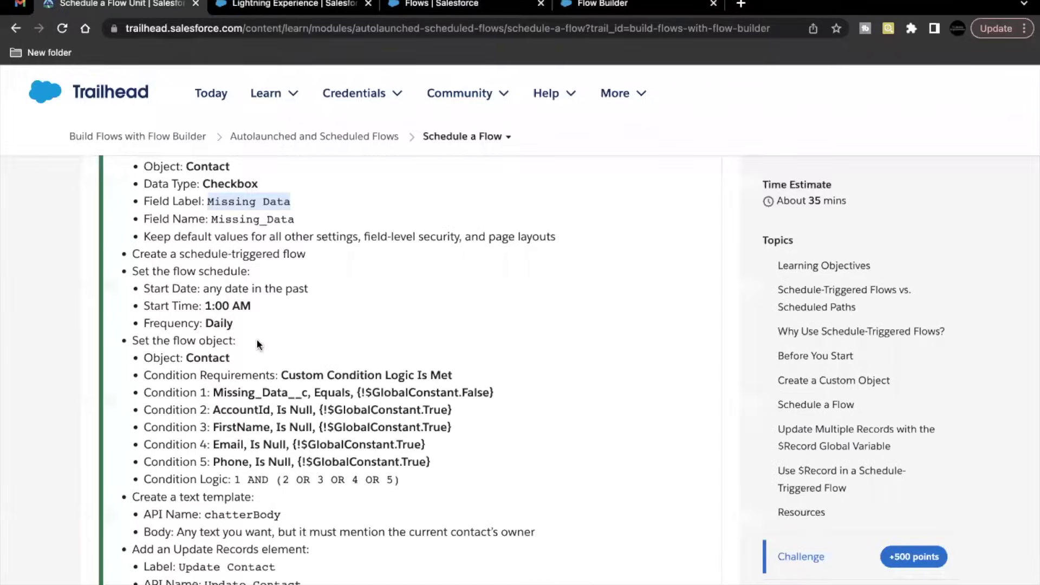
drag(209, 306, 262, 302)
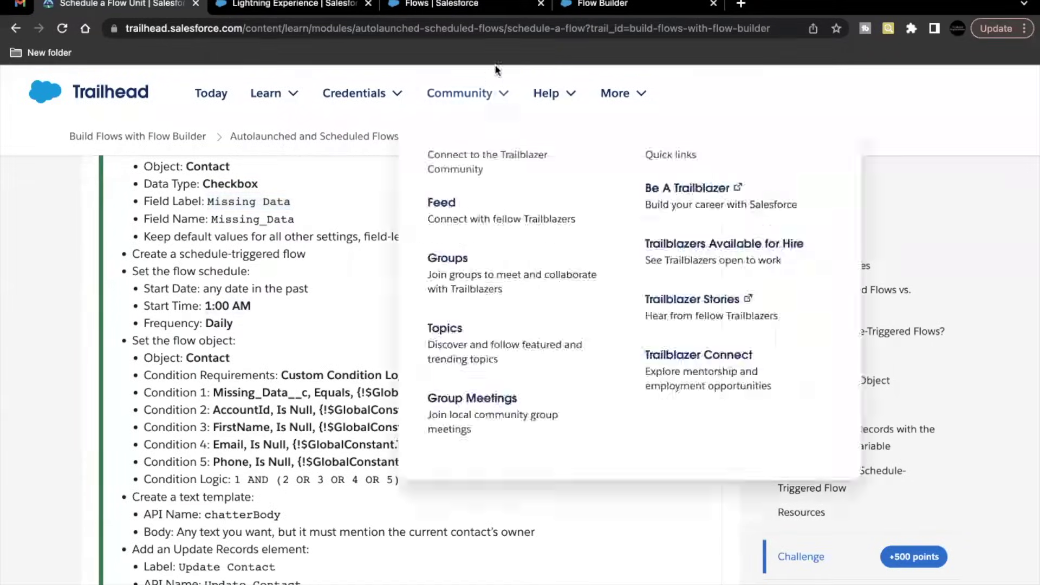
click(581, 10)
click(313, 364)
click(293, 413)
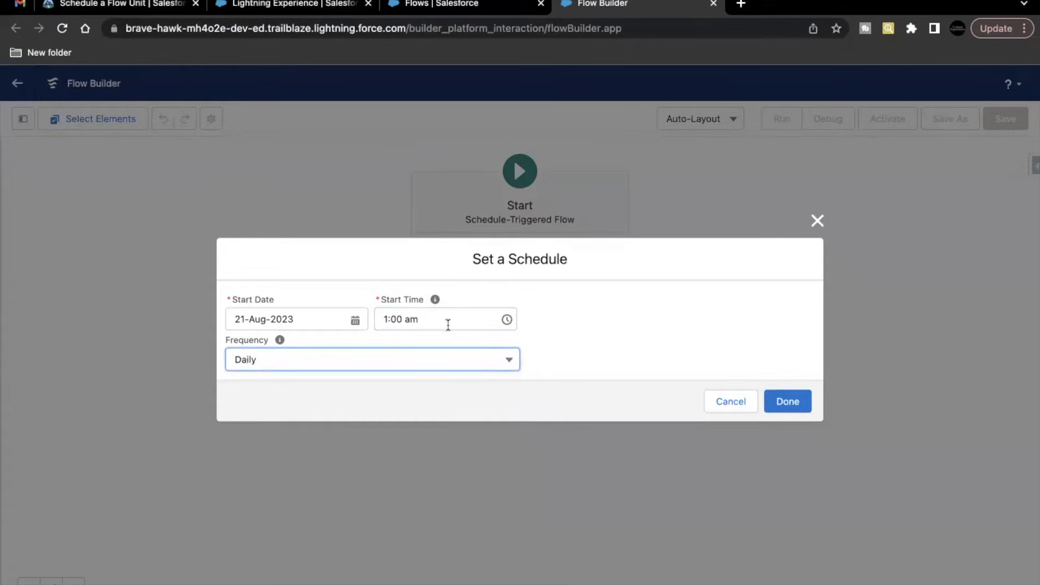
click(560, 299)
click(786, 402)
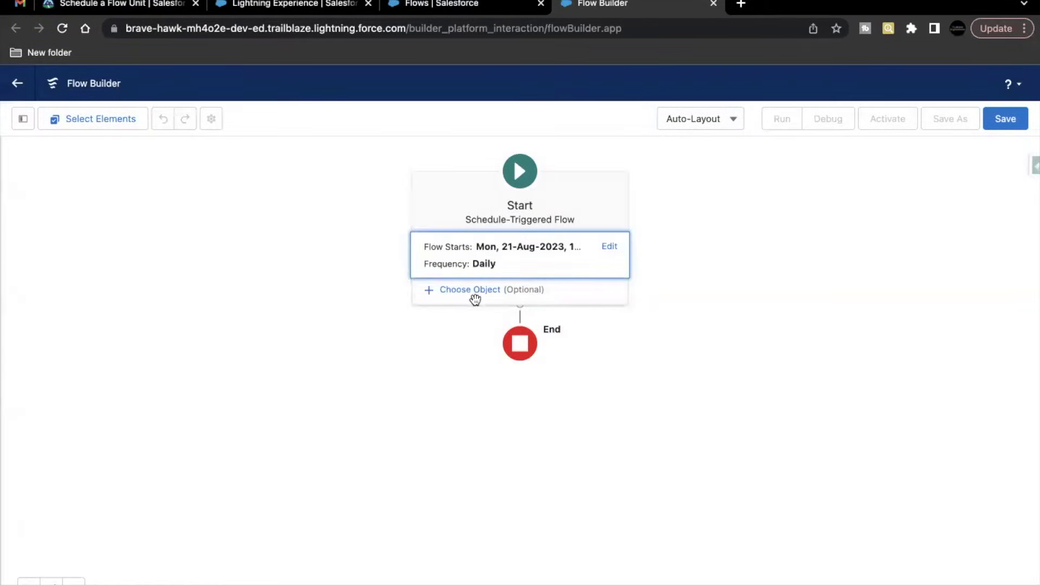
Step: Choose Contact as the object for the scheduled flow's Start element
click(475, 292)
click(422, 358)
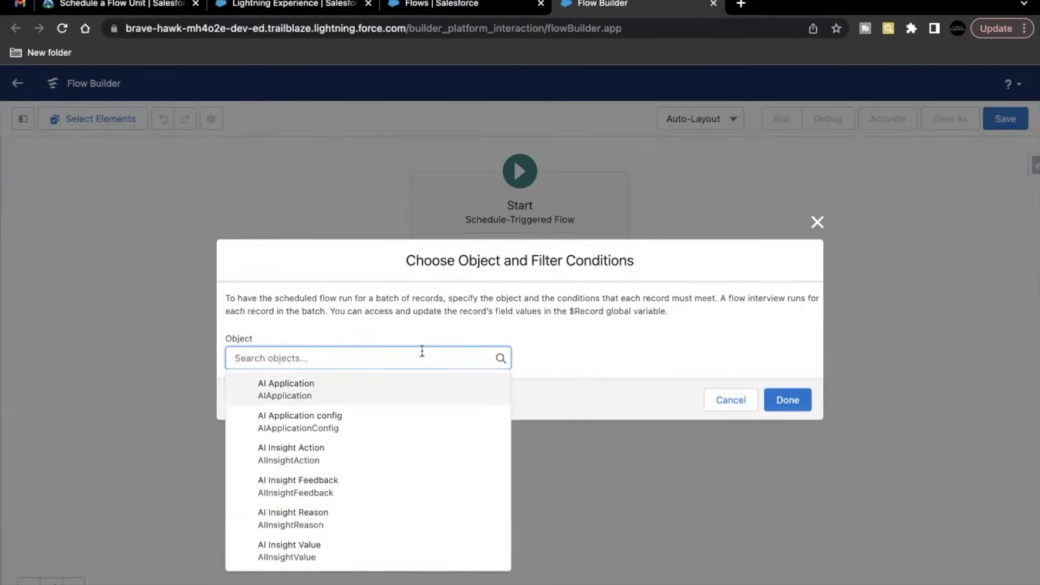
text(Contact)
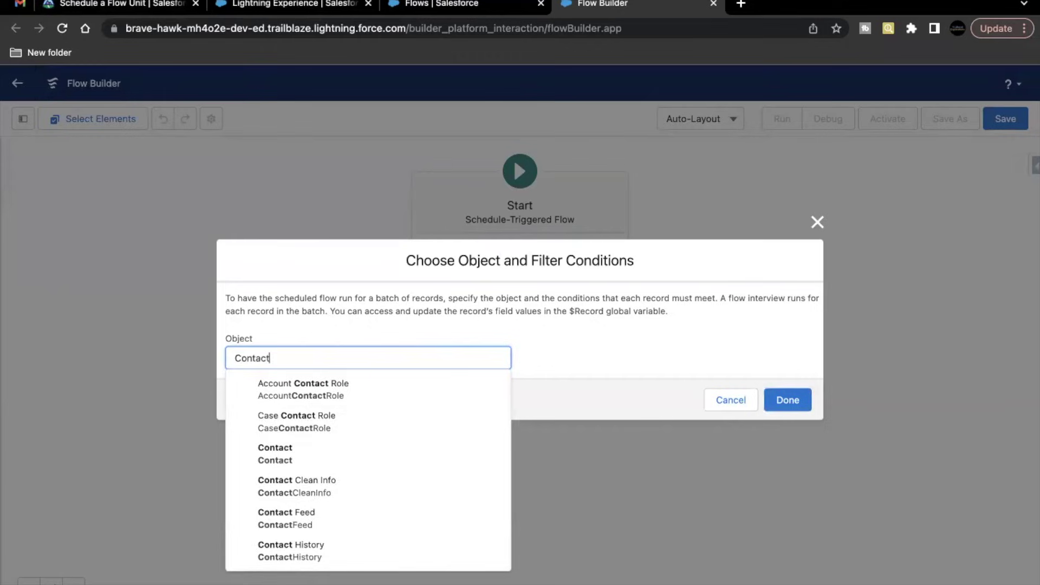
click(399, 451)
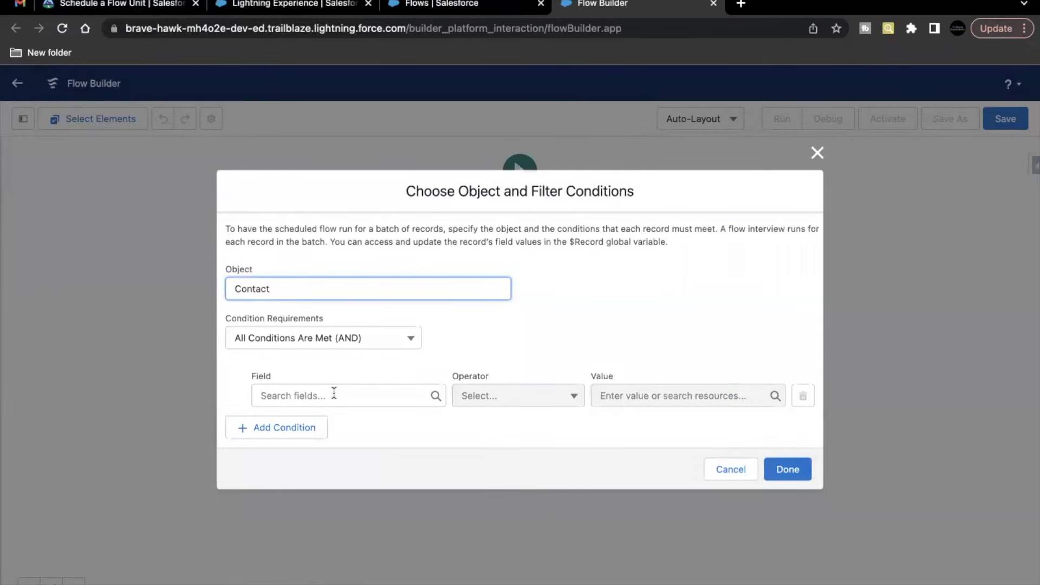
Step: Check the required filter conditions on the Trailhead page and set the first condition to Missing_Data__c Equals {!$GlobalConstant.False}
click(108, 5)
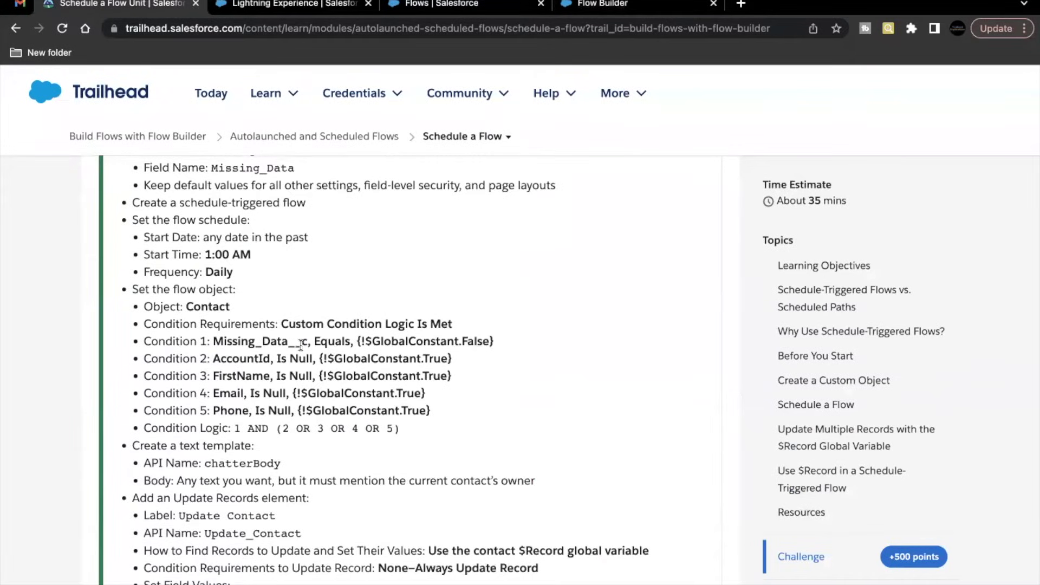
scroll(239, 347, up, 1)
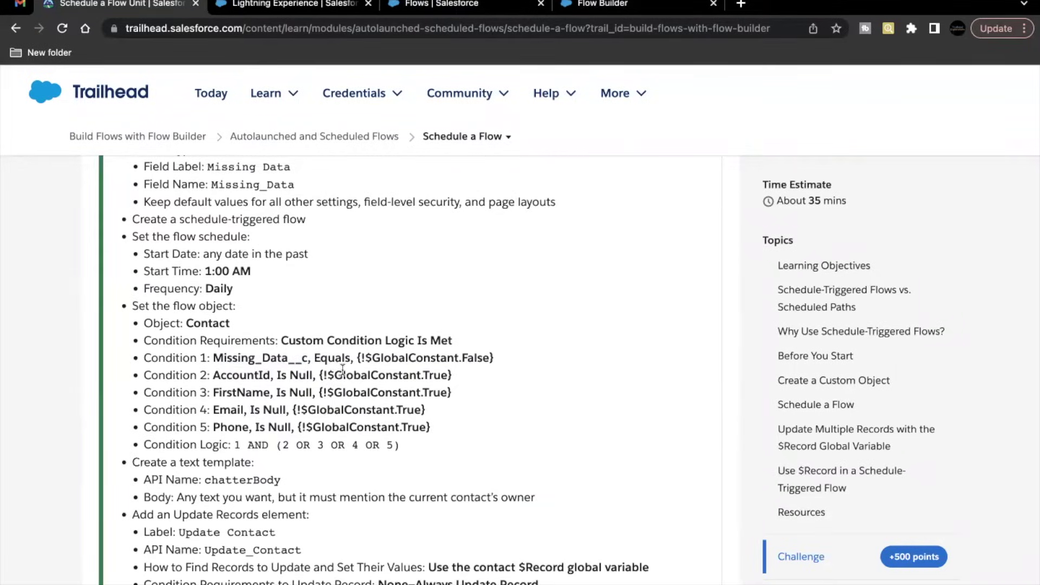
click(623, 4)
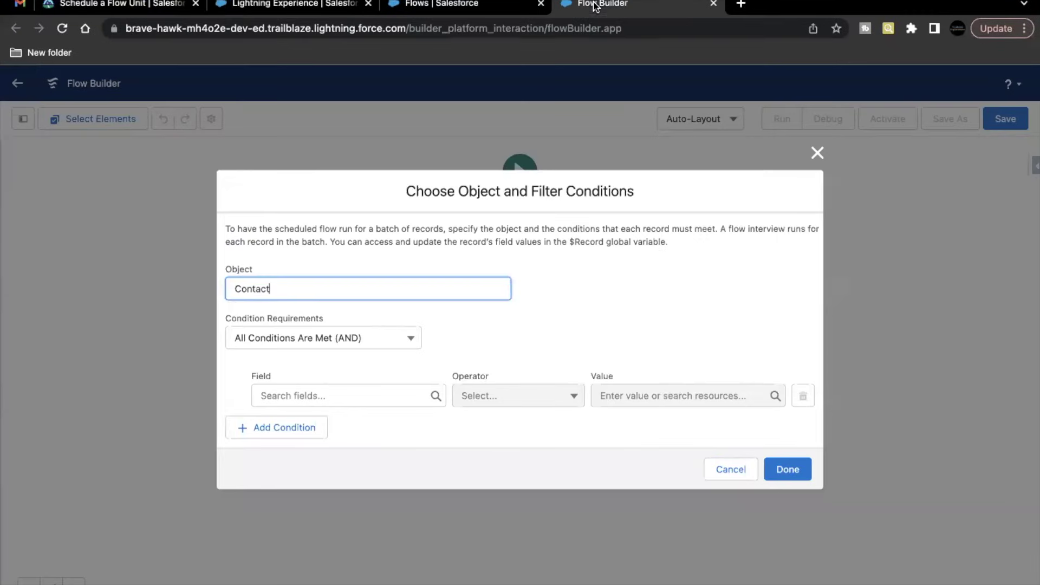
click(352, 394)
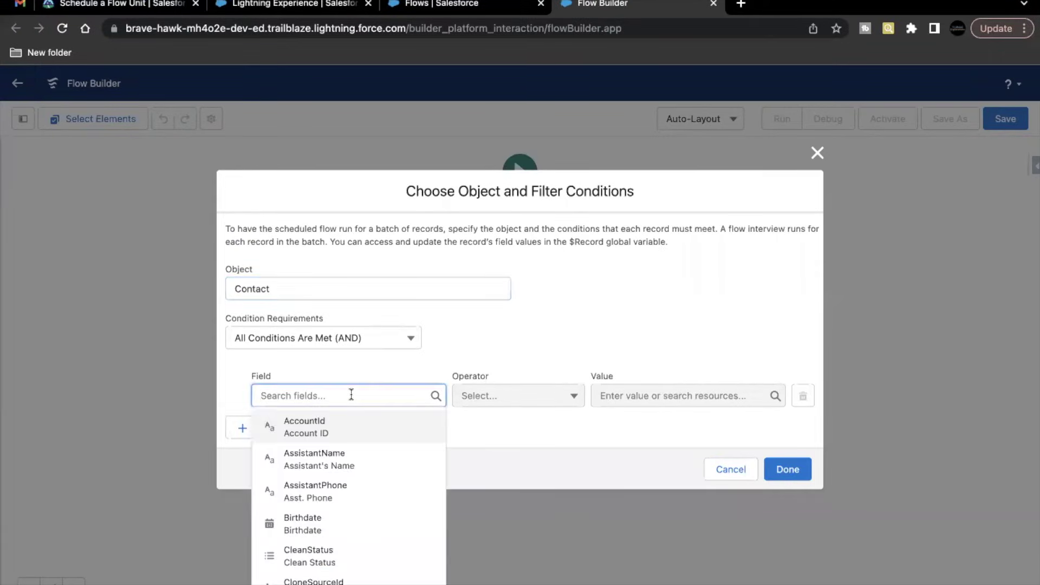
text(Mis)
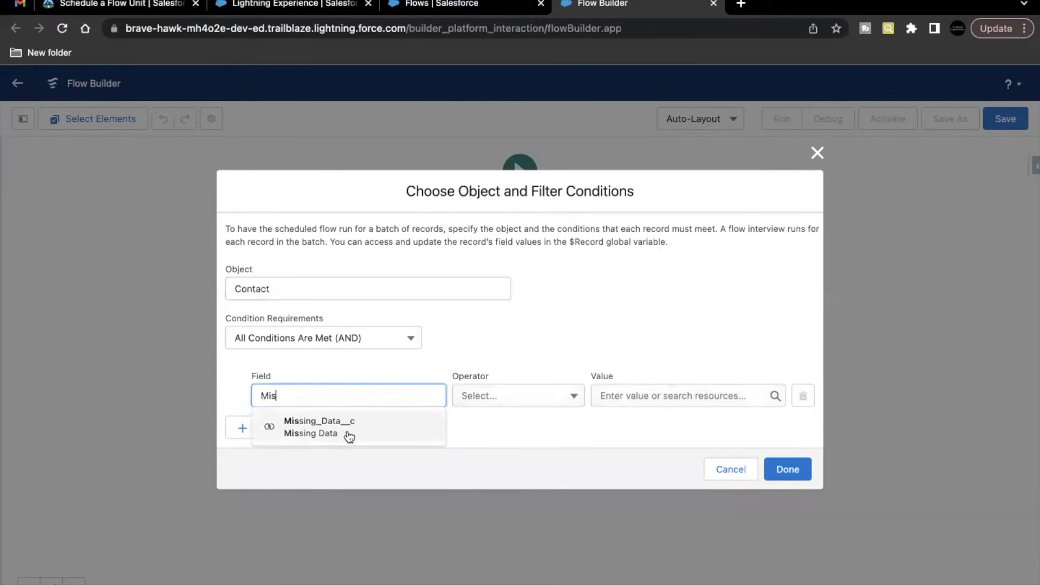
click(349, 433)
click(629, 395)
text(fa)
click(623, 449)
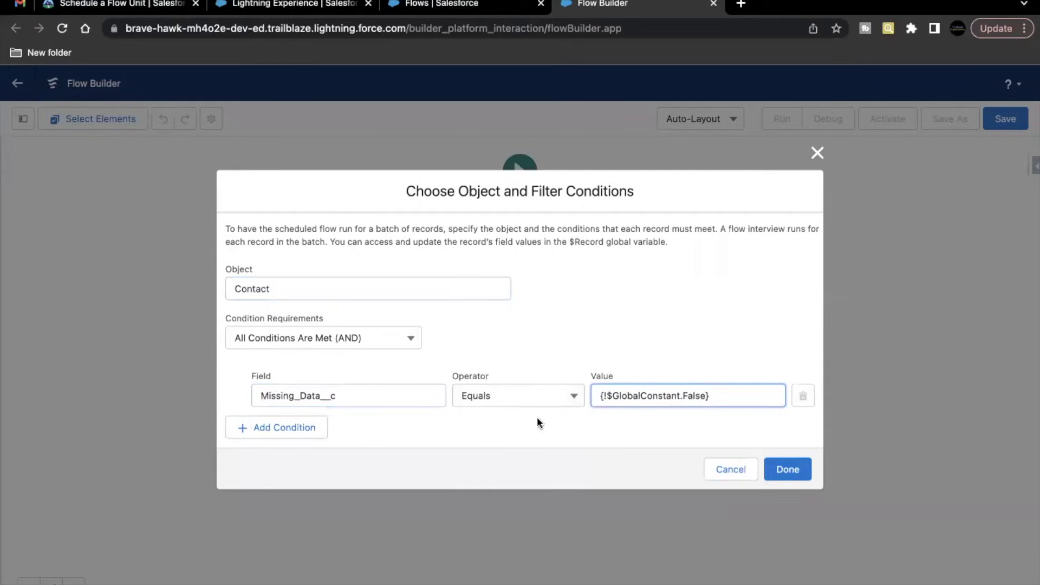
Step: Add a second filter condition: AccountId Is Null {!$GlobalConstant.True}
click(286, 429)
click(298, 425)
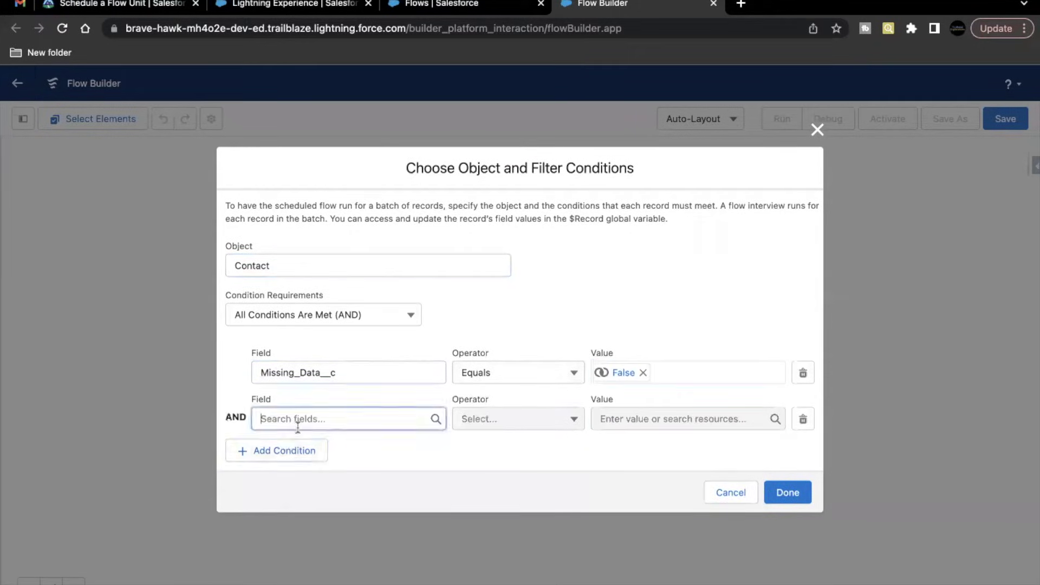
text(Acc)
click(360, 326)
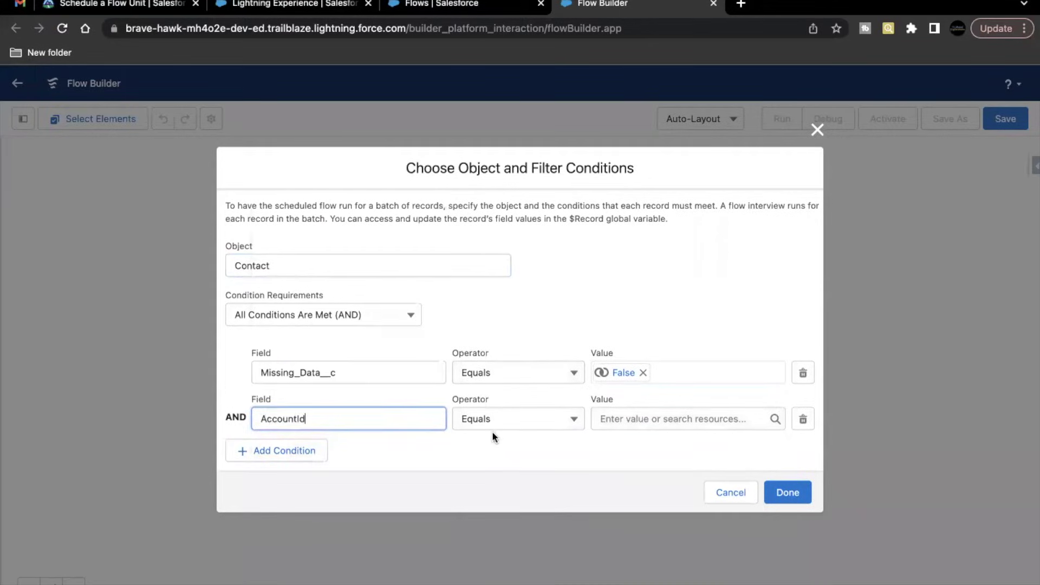
click(492, 428)
click(480, 571)
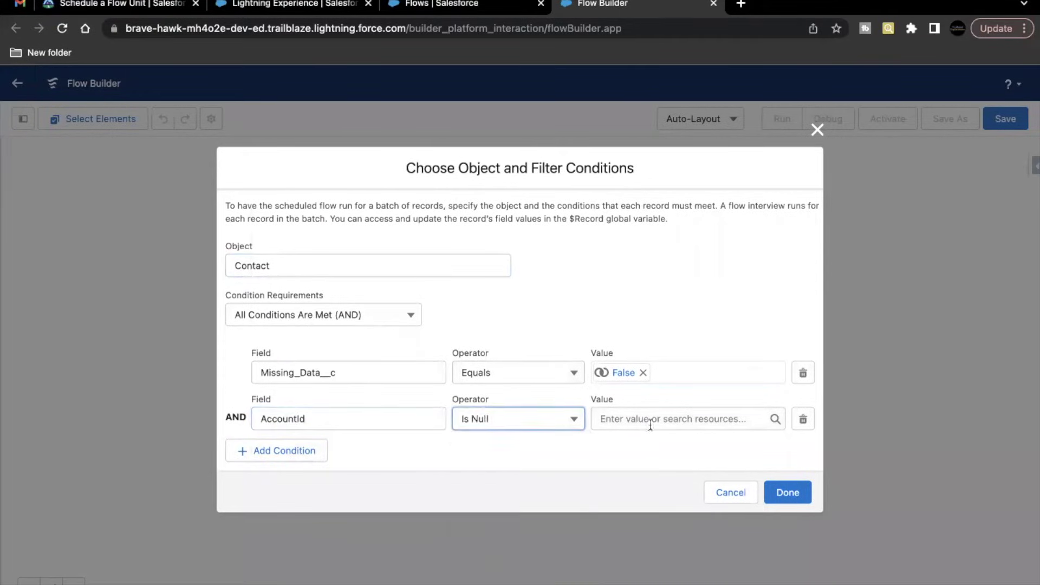
click(648, 428)
text(tr)
click(667, 471)
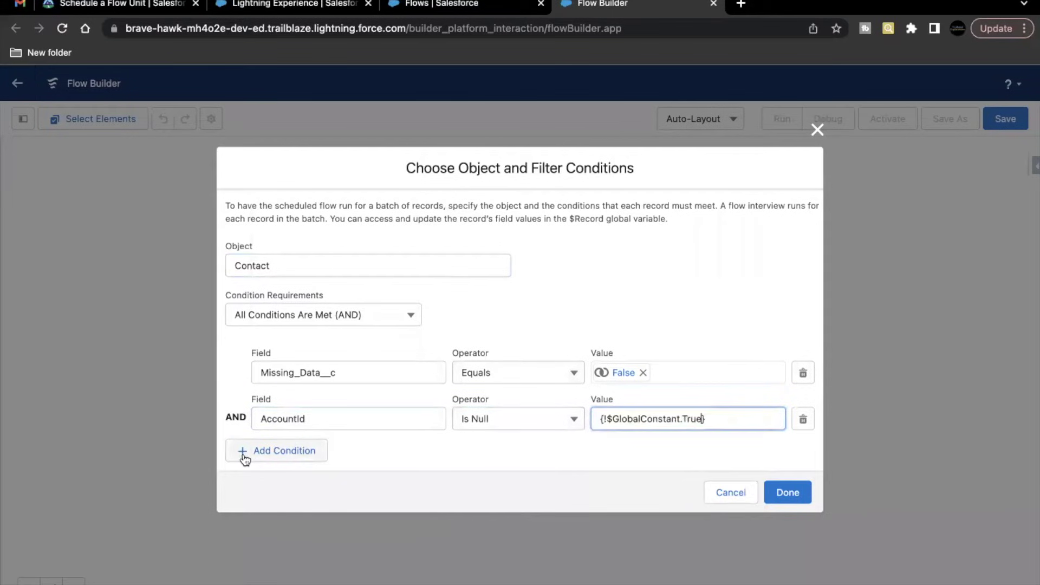
Step: Add a third filter condition: FirstName Is Null {!$GlobalConstant.True}
click(244, 454)
click(328, 447)
text(First)
click(336, 423)
click(481, 443)
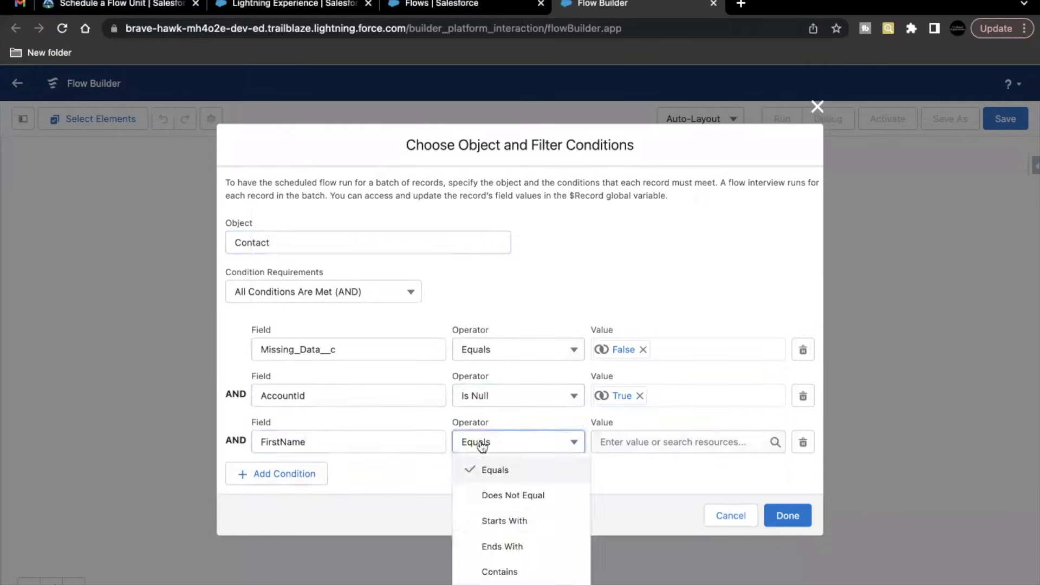
click(476, 569)
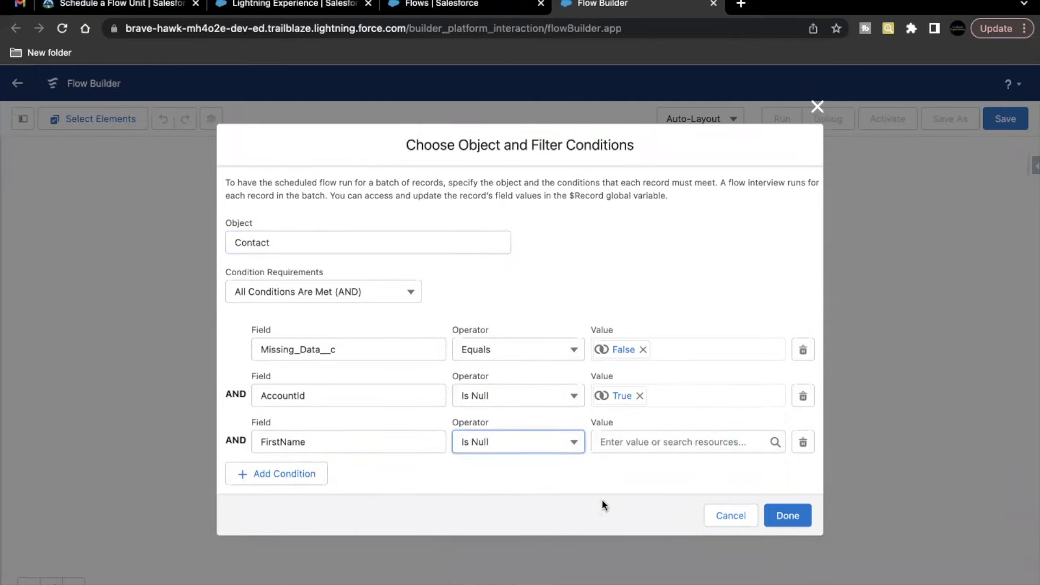
click(673, 451)
text(true)
click(658, 499)
Step: Add a fourth filter condition: Email Is Null {!$GlobalConstant.True}
click(323, 475)
click(325, 465)
text(Email)
click(330, 332)
click(491, 464)
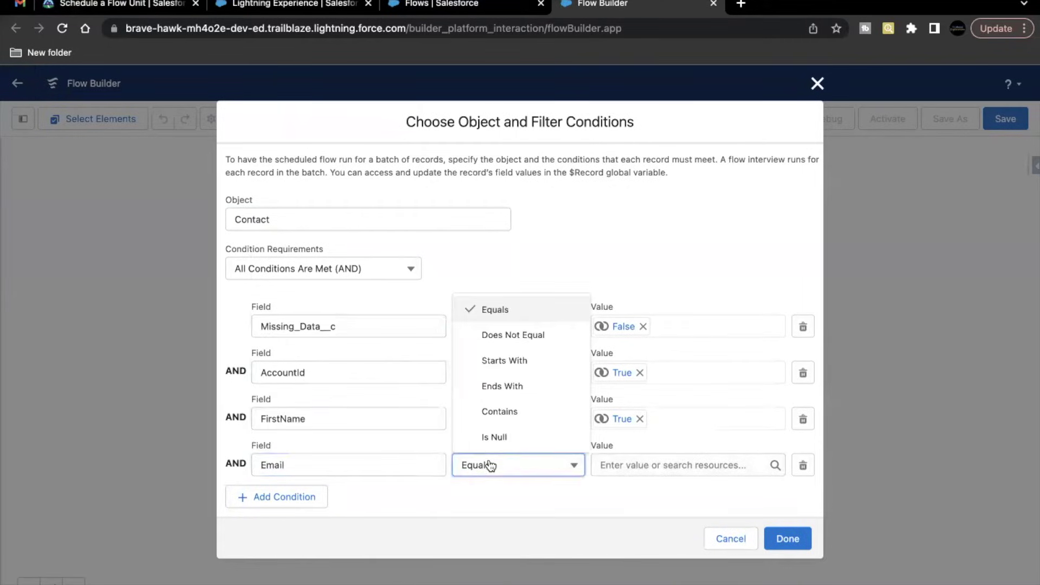
click(528, 436)
click(601, 464)
text(true)
click(608, 518)
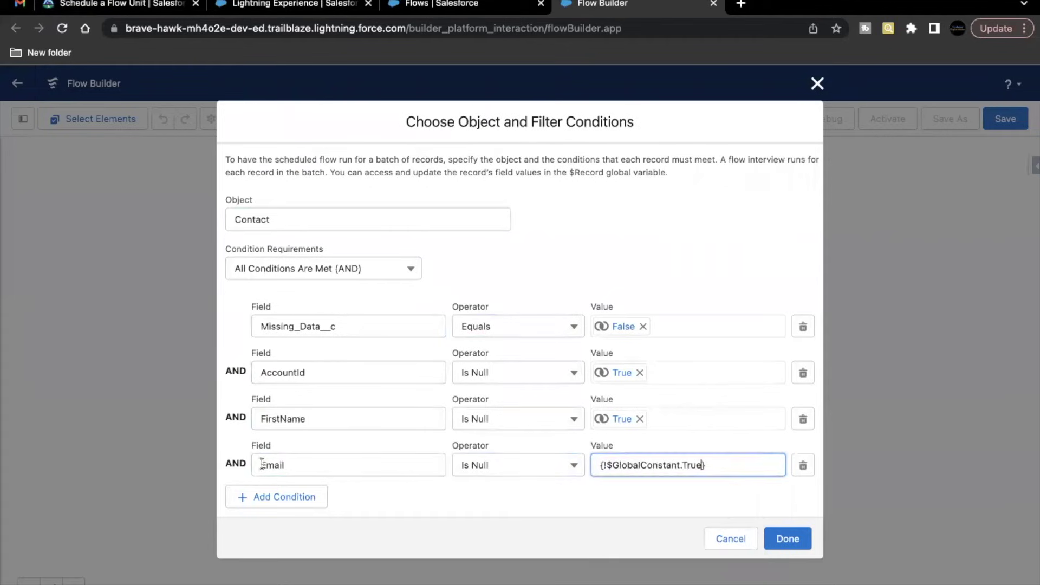
Step: Add a fifth filter condition: Phone Is Null {!$GlobalConstant.True}
click(265, 498)
click(292, 509)
text(Phon)
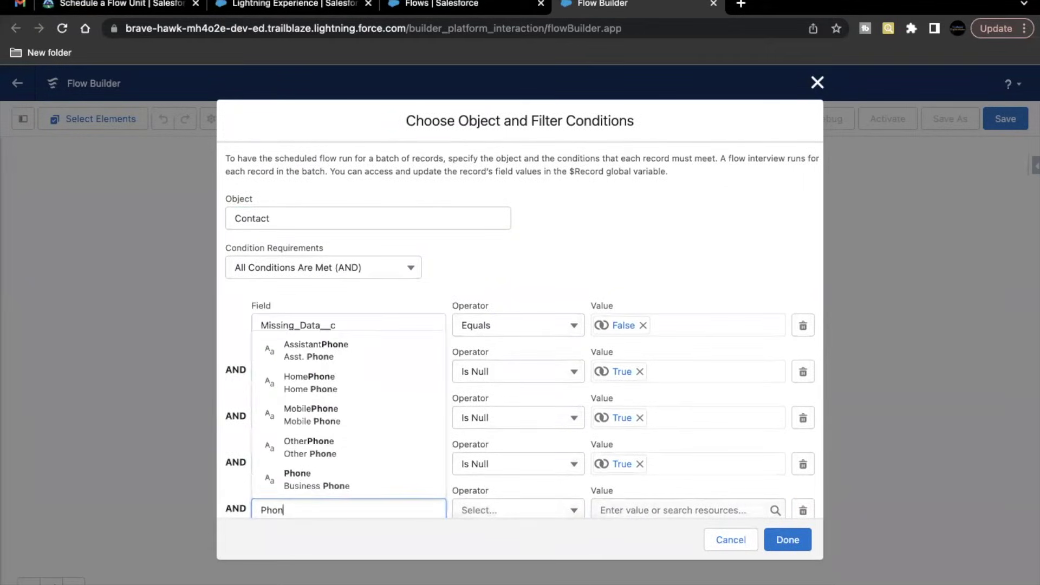
click(301, 477)
click(514, 512)
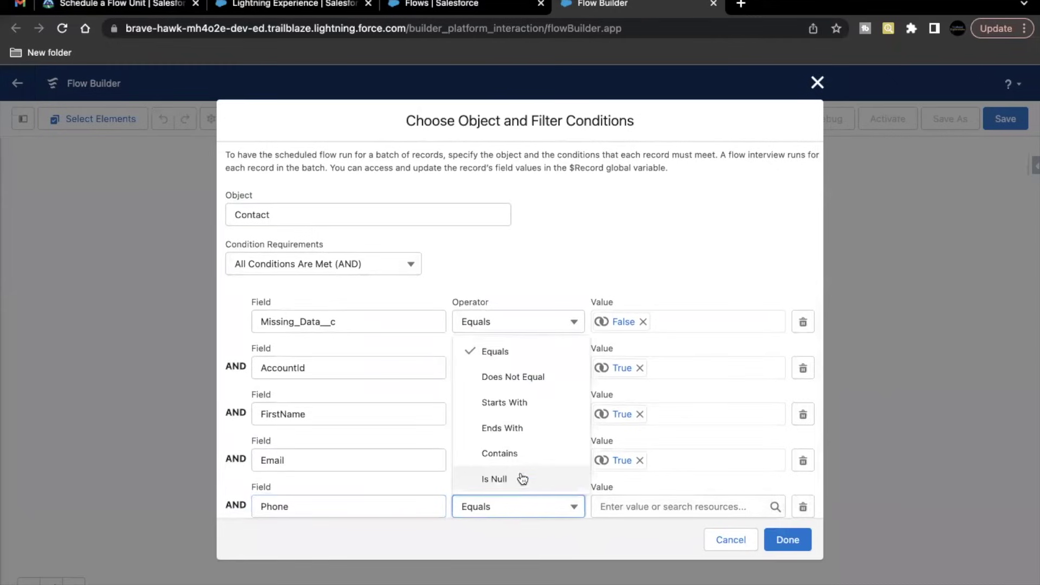
click(520, 479)
click(636, 503)
text(true)
click(652, 558)
scroll(544, 471, down, 1)
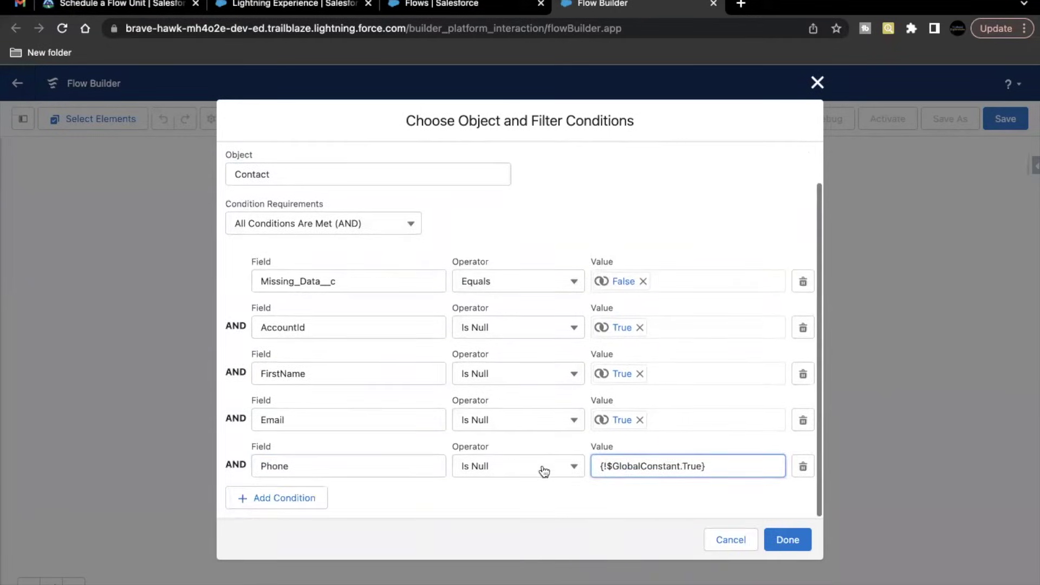
click(603, 239)
Step: Set the condition requirements to Custom Condition Logic Is Met with the logic 1 AND (2 OR 3 OR 4 OR 5), and confirm the conditions
click(259, 224)
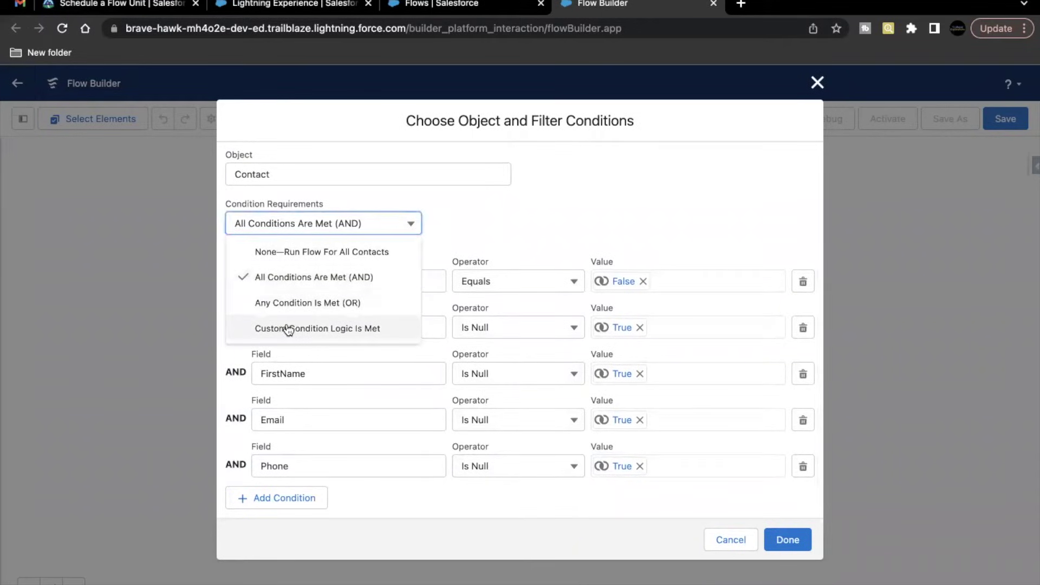
click(287, 329)
click(266, 272)
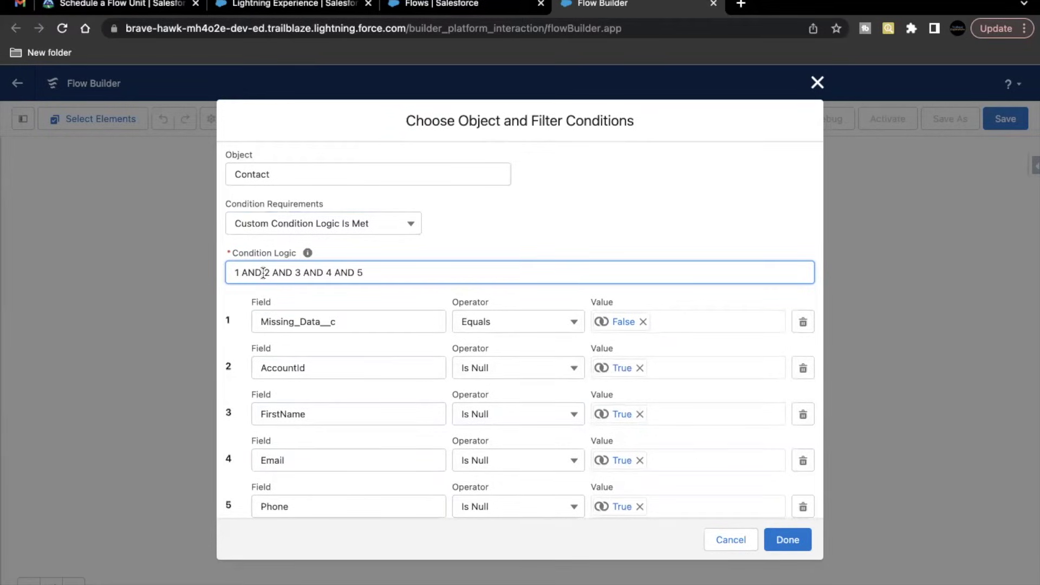
text(()
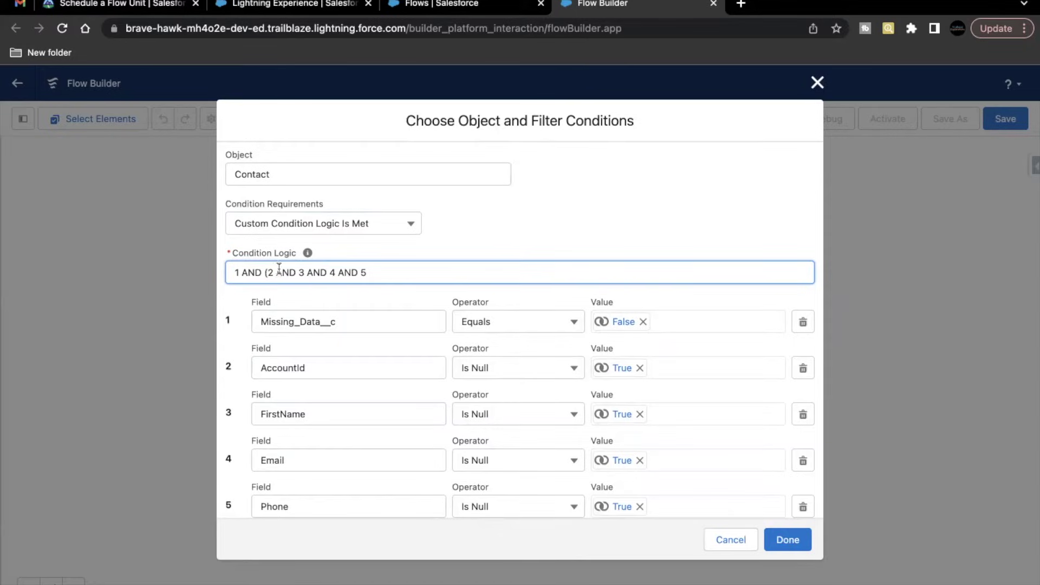
text(_)
key(BackSpace)
text())
double_click(291, 271)
text(OR)
double_click(316, 272)
text(OR)
double_click(336, 271)
text(OR)
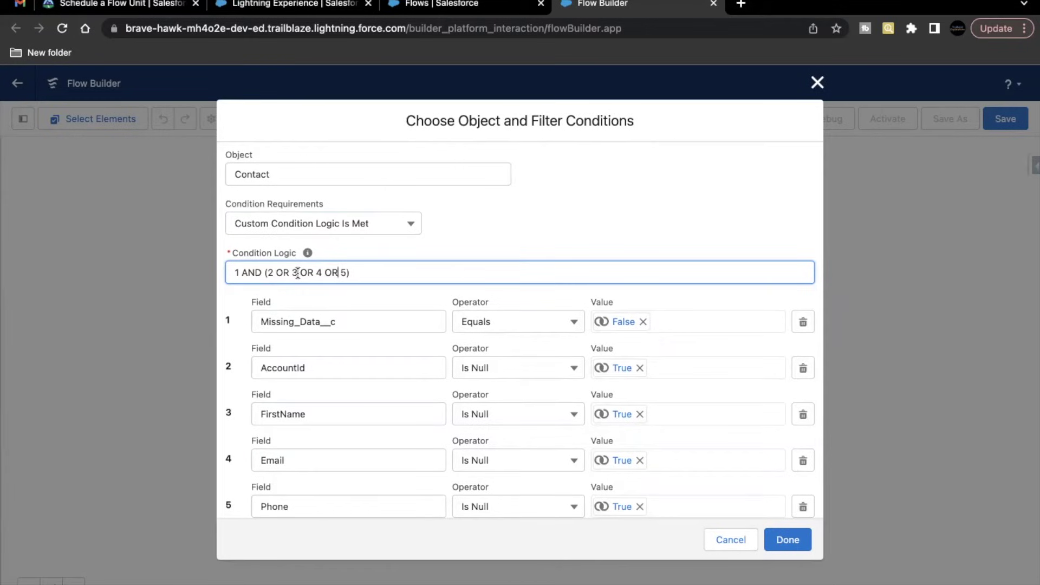
click(342, 308)
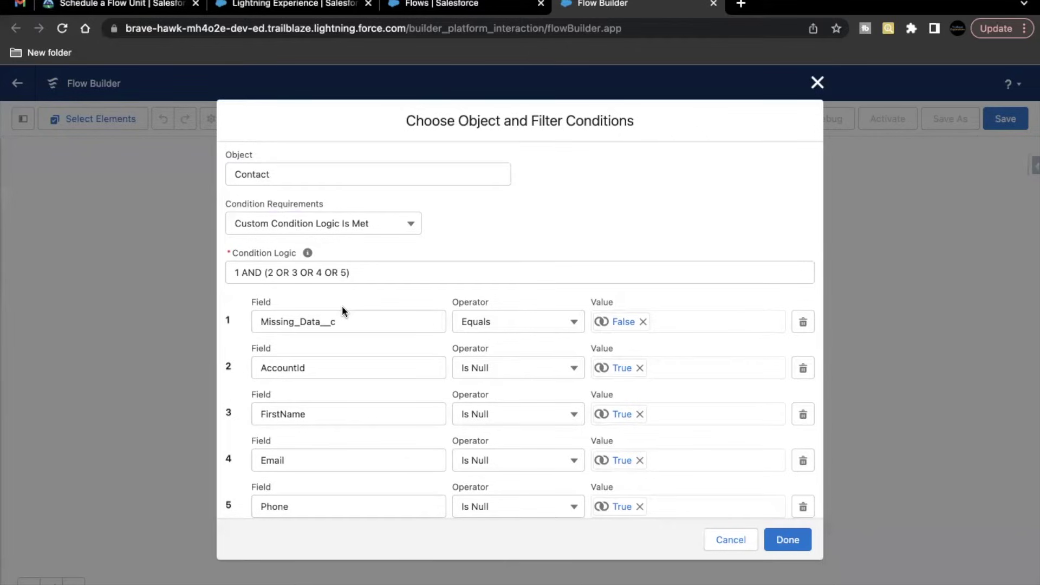
click(787, 540)
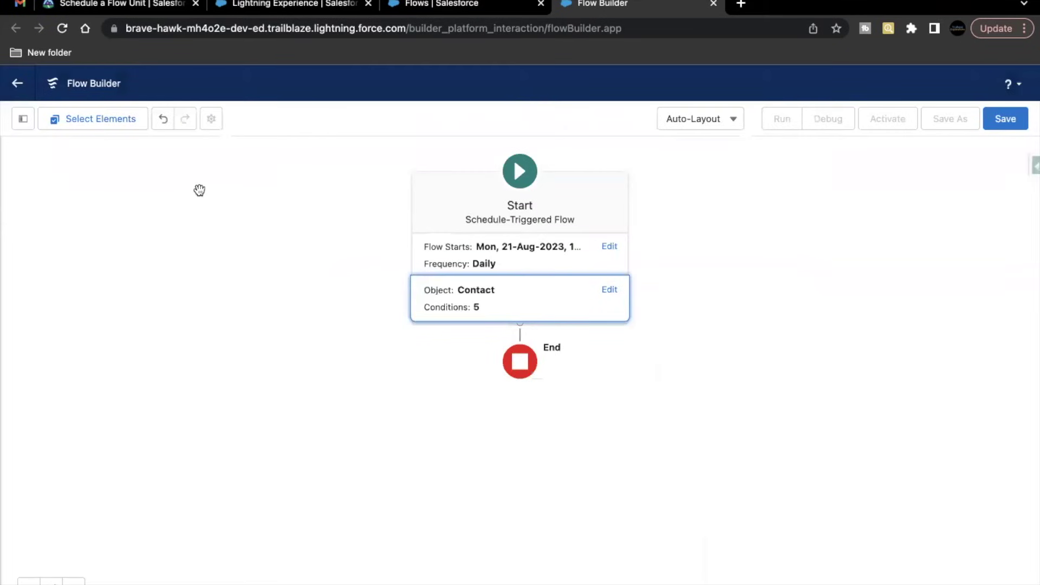
Step: Check the text template requirements on the Trailhead page and start a new Text Template resource with the API name chatterBody
click(68, 8)
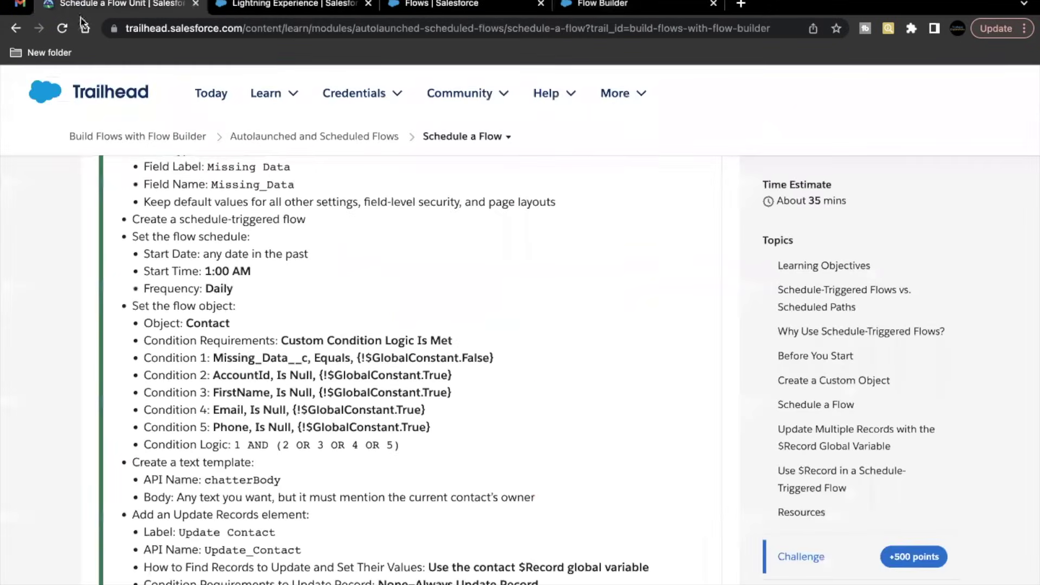
scroll(268, 380, down, 3)
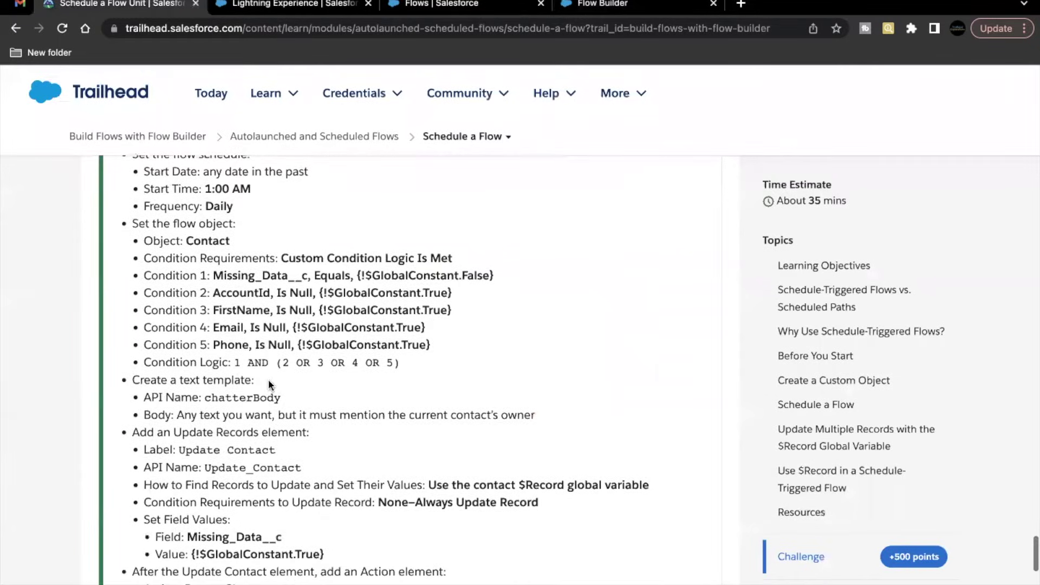
scroll(268, 380, down, 1)
double_click(219, 371)
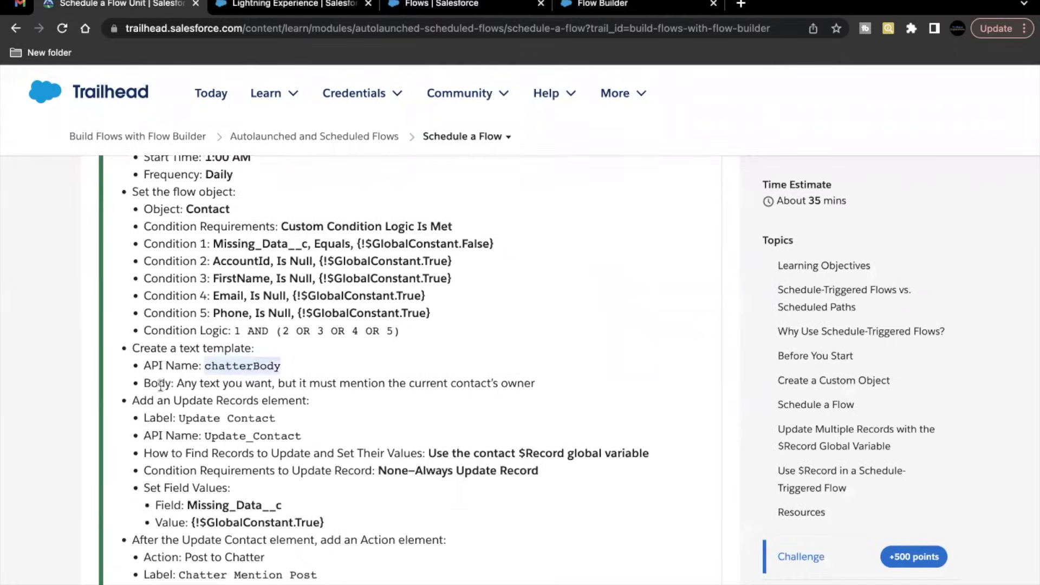
click(610, 3)
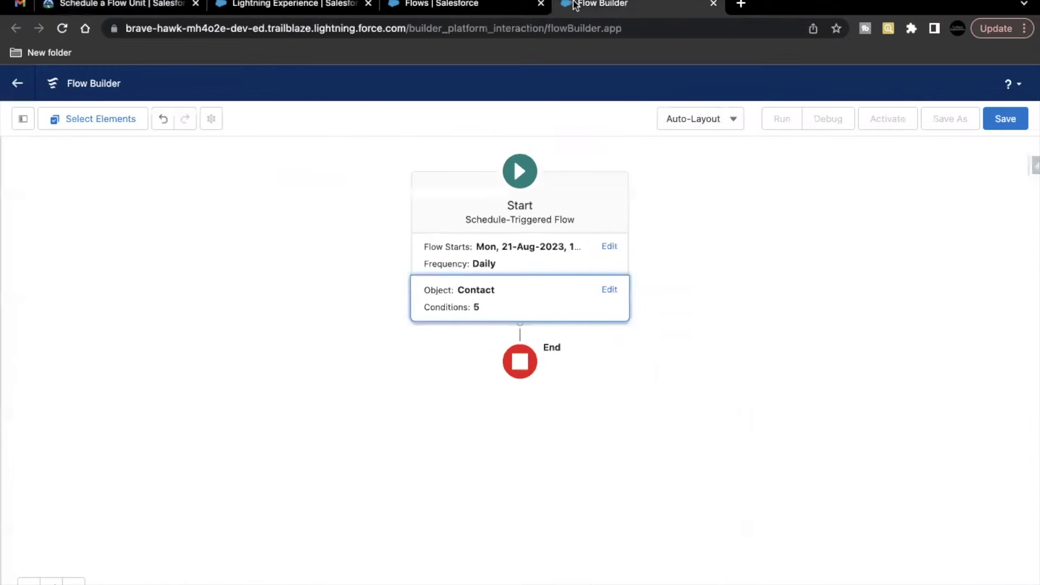
click(18, 128)
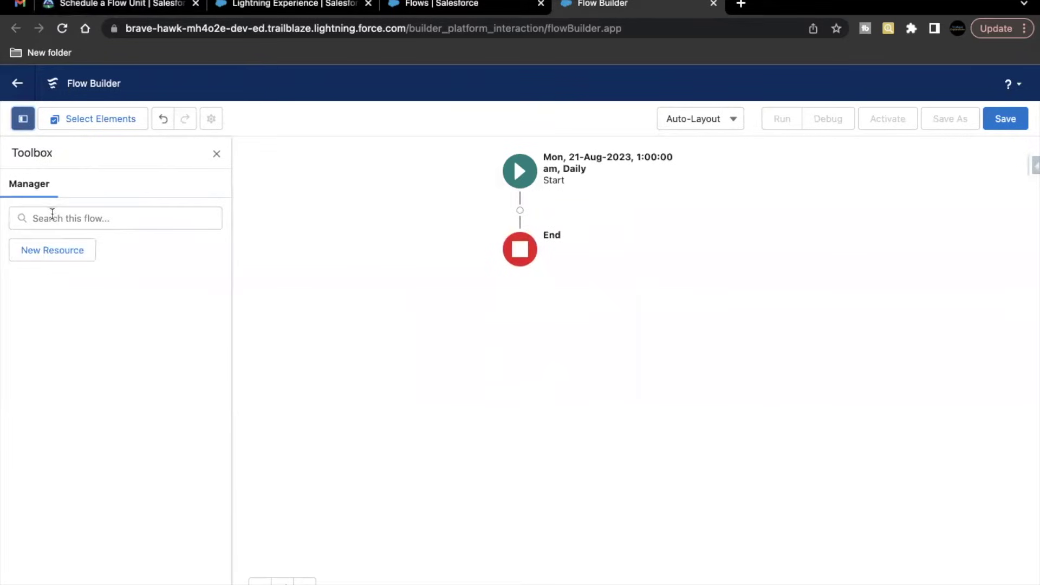
click(48, 252)
click(272, 284)
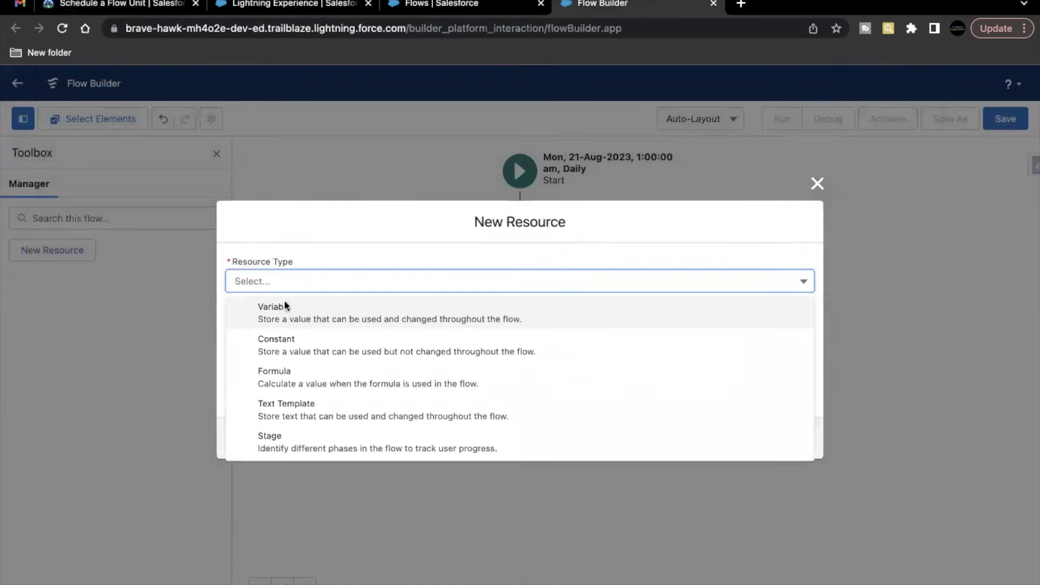
click(314, 399)
click(390, 255)
text(chatterBody)
Step: Begin the text template's body with "Hey" and check on the Trailhead page whom the body must mention
click(310, 404)
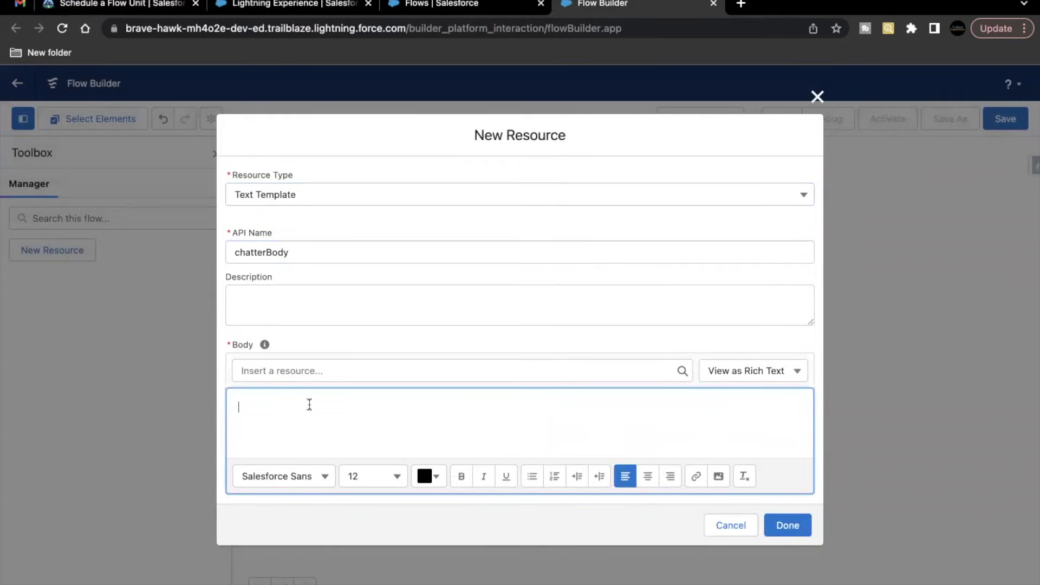
text(Hey)
click(108, 4)
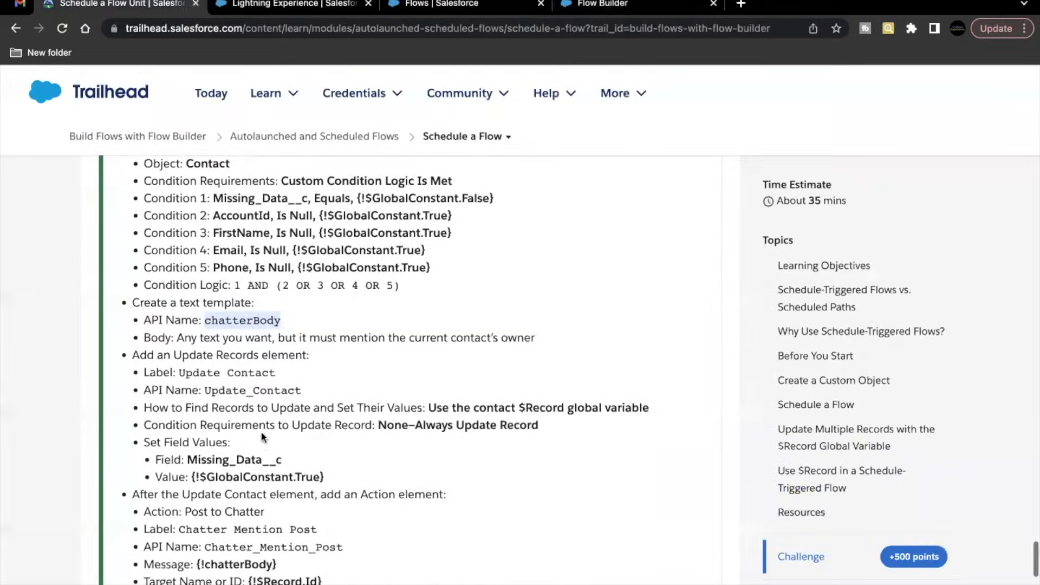
scroll(279, 428, down, 1)
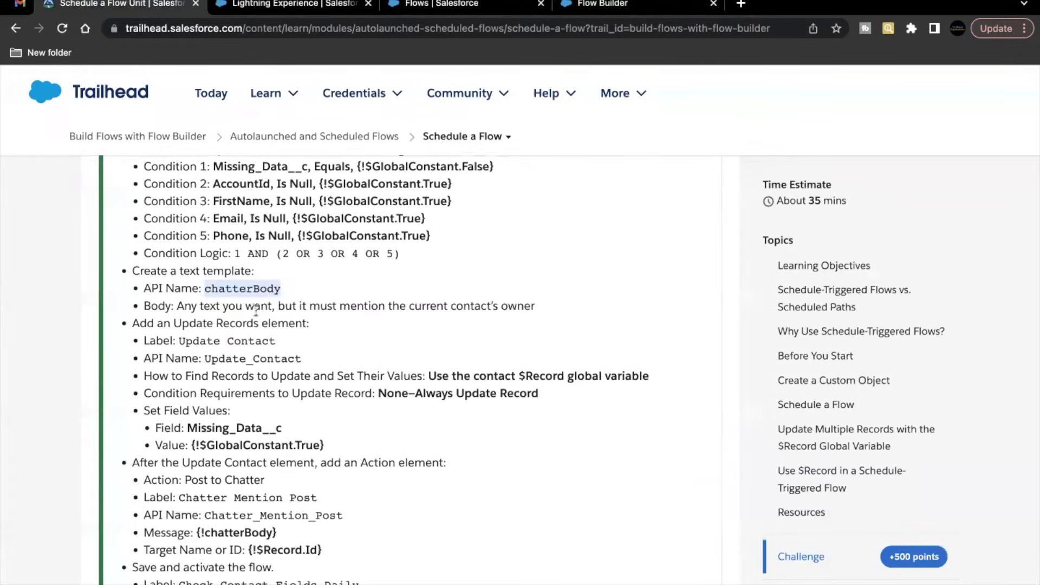
drag(409, 307, 534, 306)
click(578, 3)
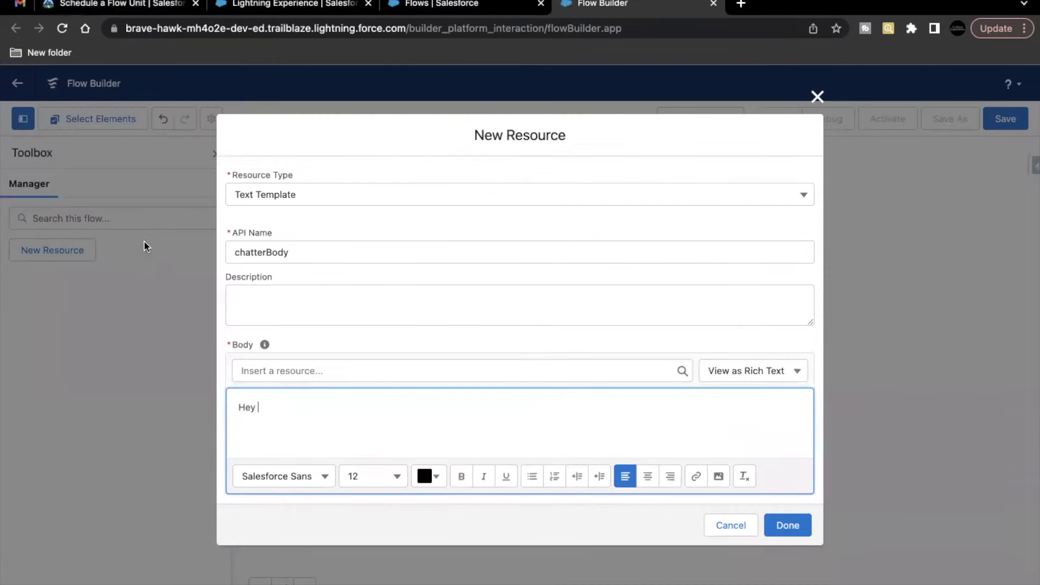
Step: Mention the record owner after "Hey" in the template body by inserting @[{!$Record.OwnerId}]
click(263, 415)
text(@[])
click(304, 367)
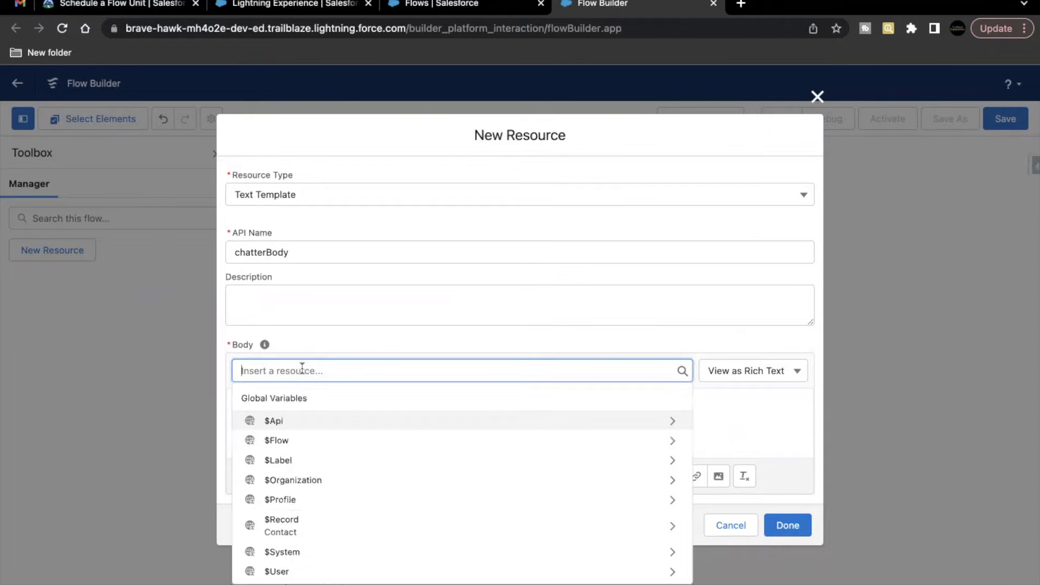
text(rec)
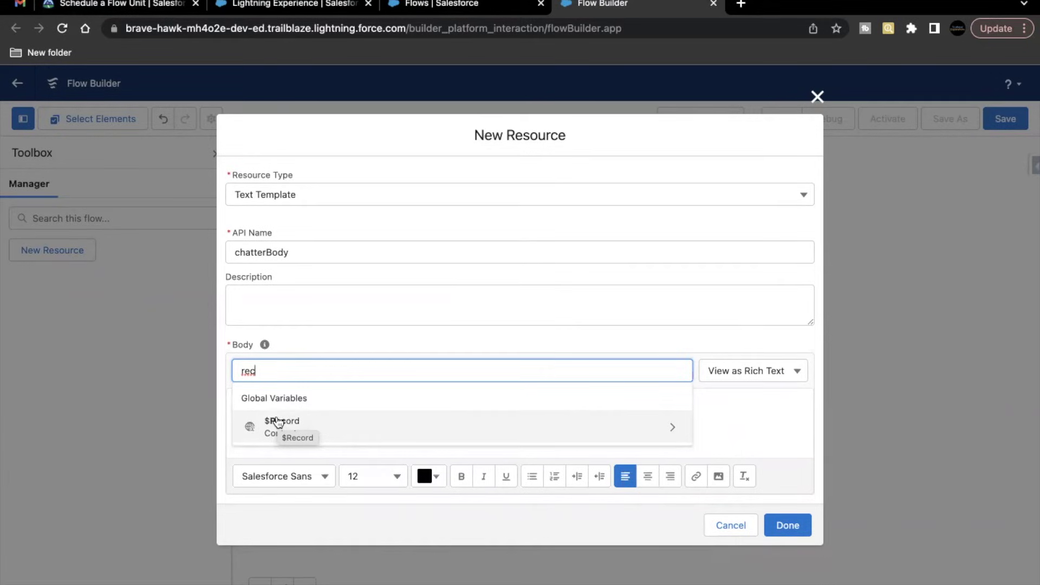
click(278, 422)
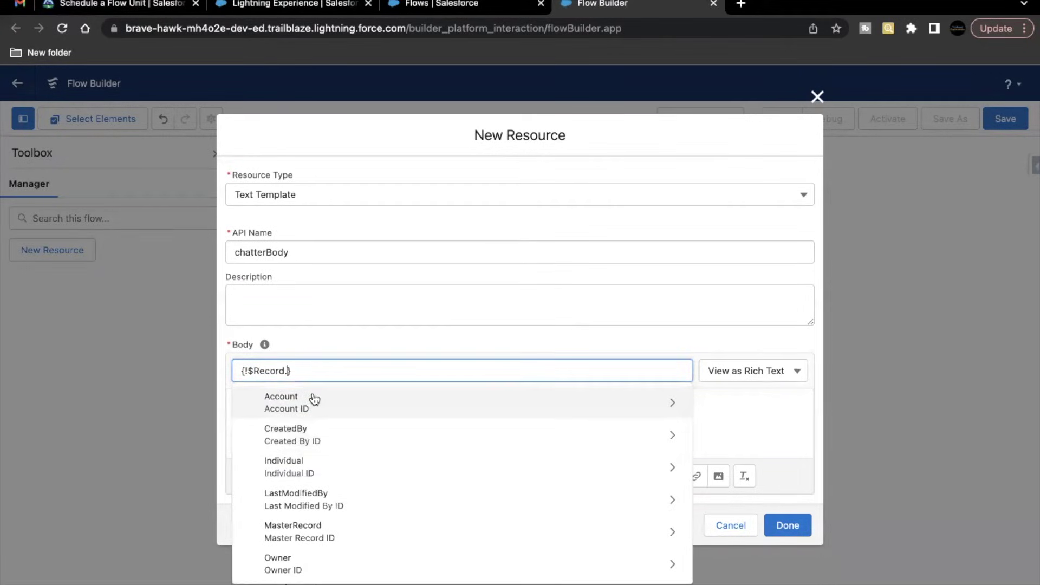
text(own)
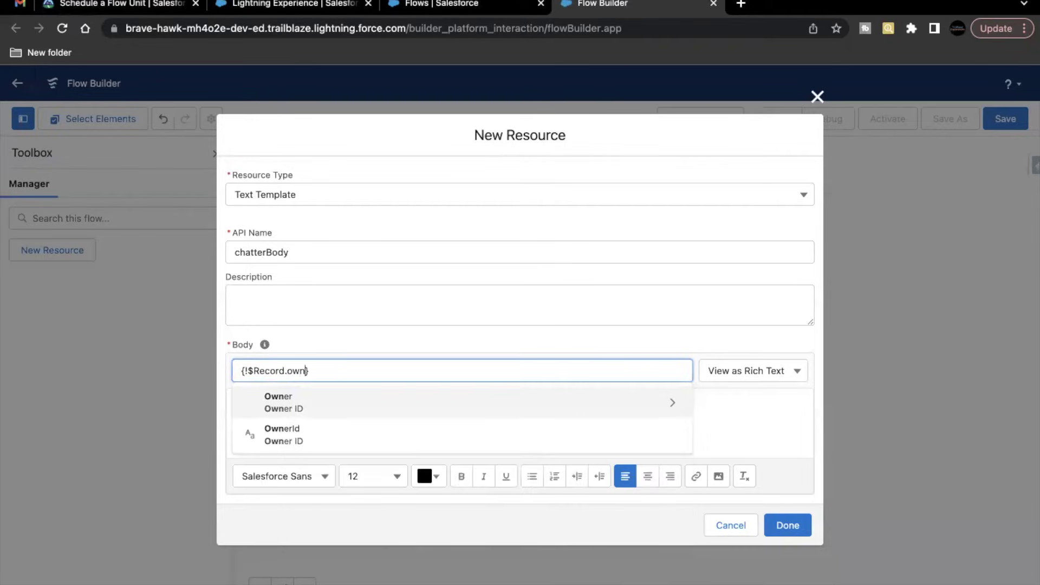
click(306, 436)
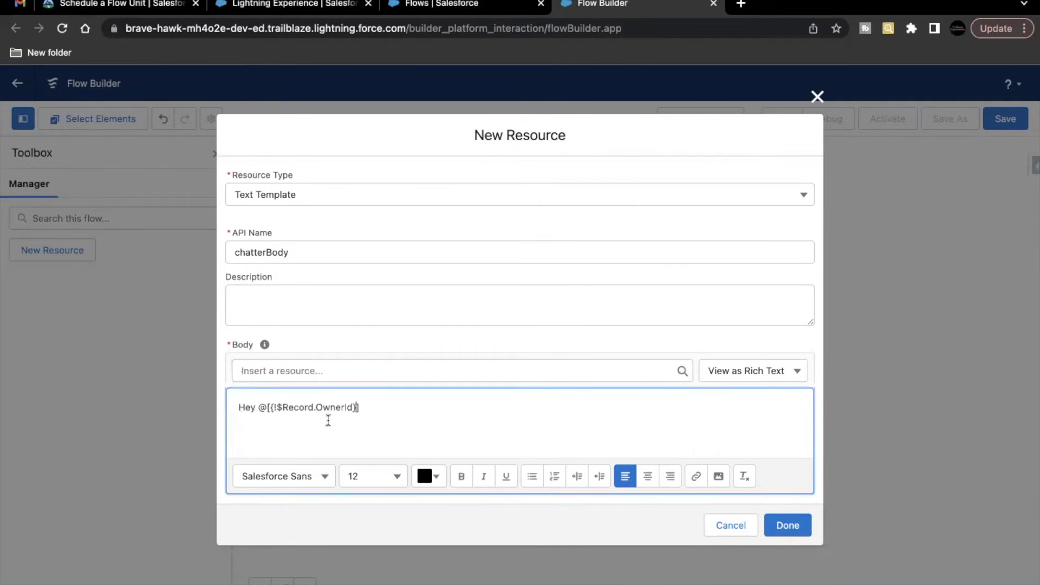
Step: Add a comma after the owner mention and start a second line reading "Seems like some data is missing"
drag(366, 408, 264, 410)
click(402, 406)
text(,)
key(Return)
text(Seems lik)
key(BackSpace)
key(BackSpace)
text(ike some data is missing)
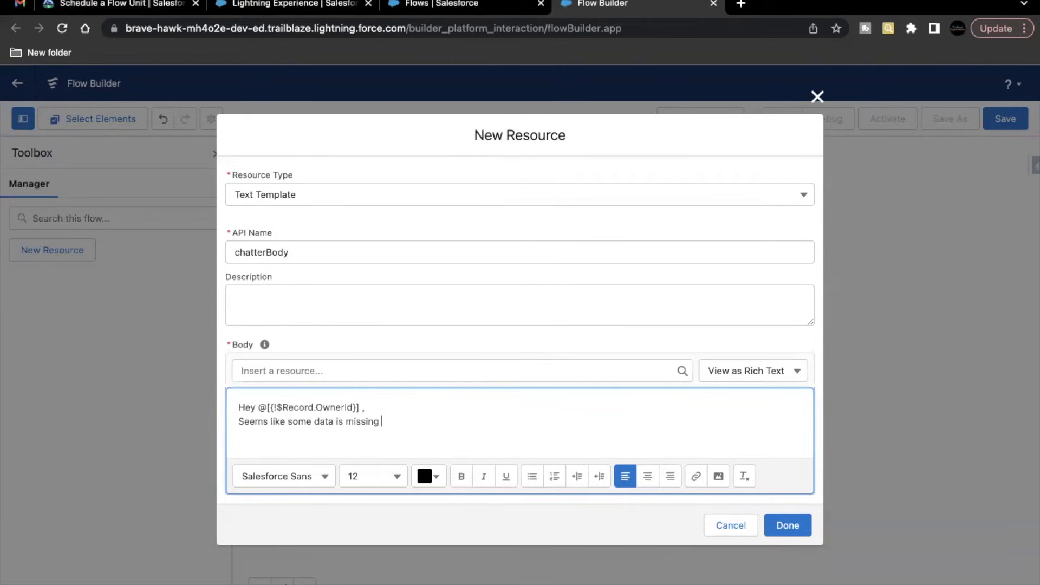
Step: Complete the sentence with ", update to pass the data quality check." and confirm the chatterBody text template
text( .update to pass the dat)
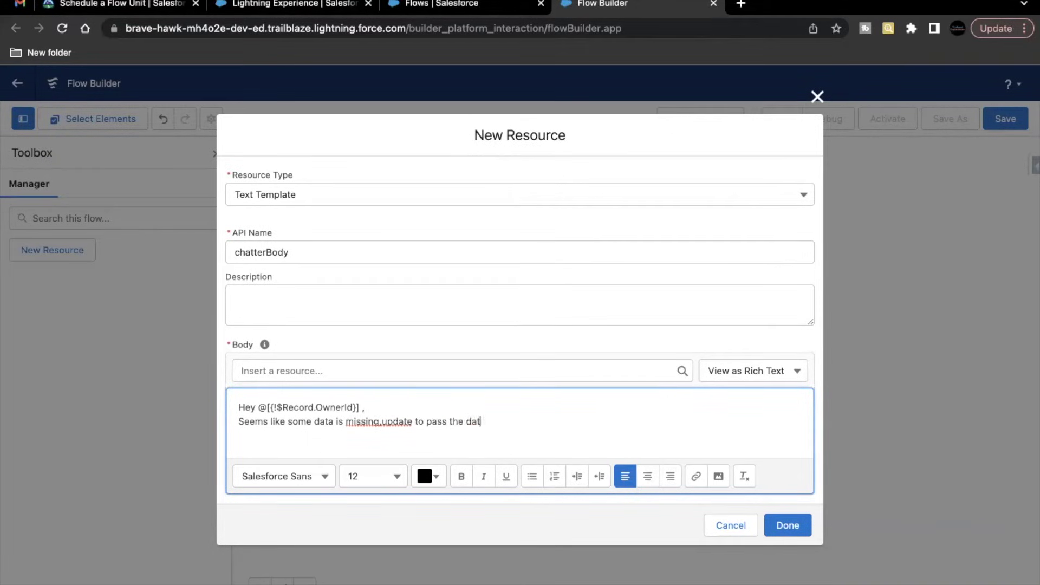
text(a qualityt)
key(BackSpace)
text(check.)
click(382, 422)
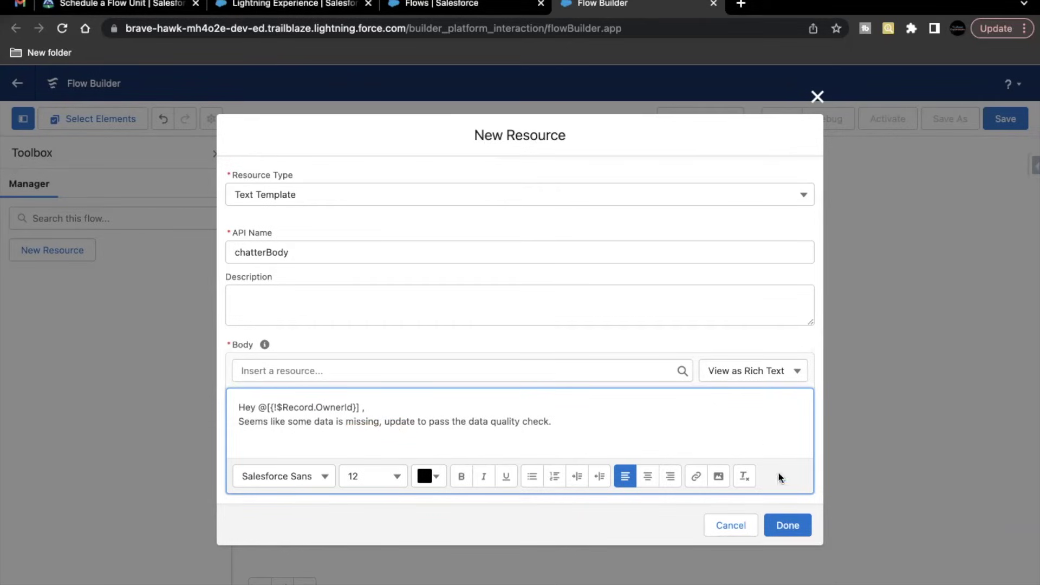
click(788, 527)
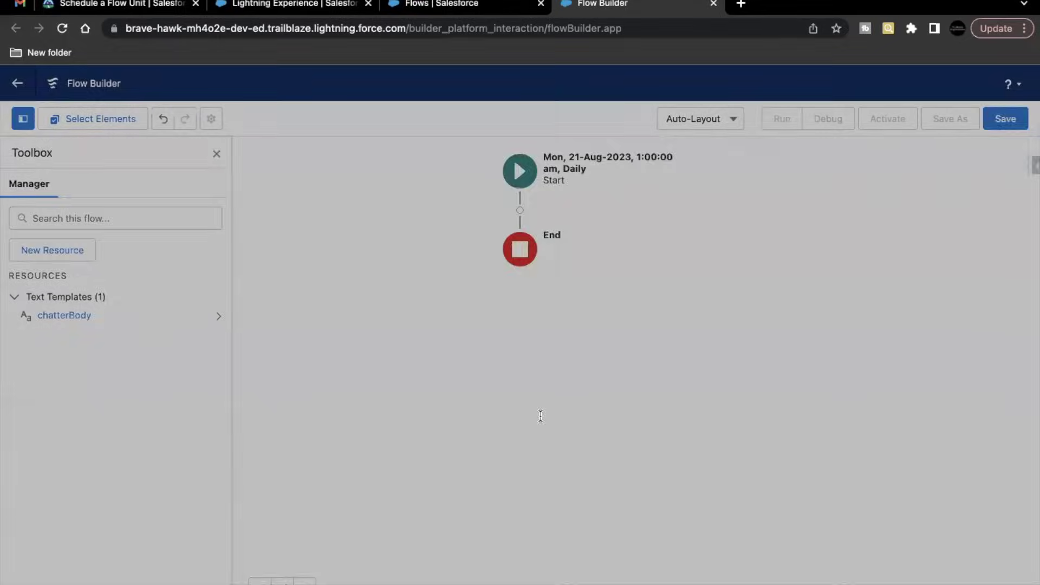
Step: Copy the Update Records element's label, Update Contact, from the Trailhead page and return to the flow
click(135, 11)
scroll(176, 286, down, 2)
drag(174, 285, 279, 306)
key(super+c)
click(601, 5)
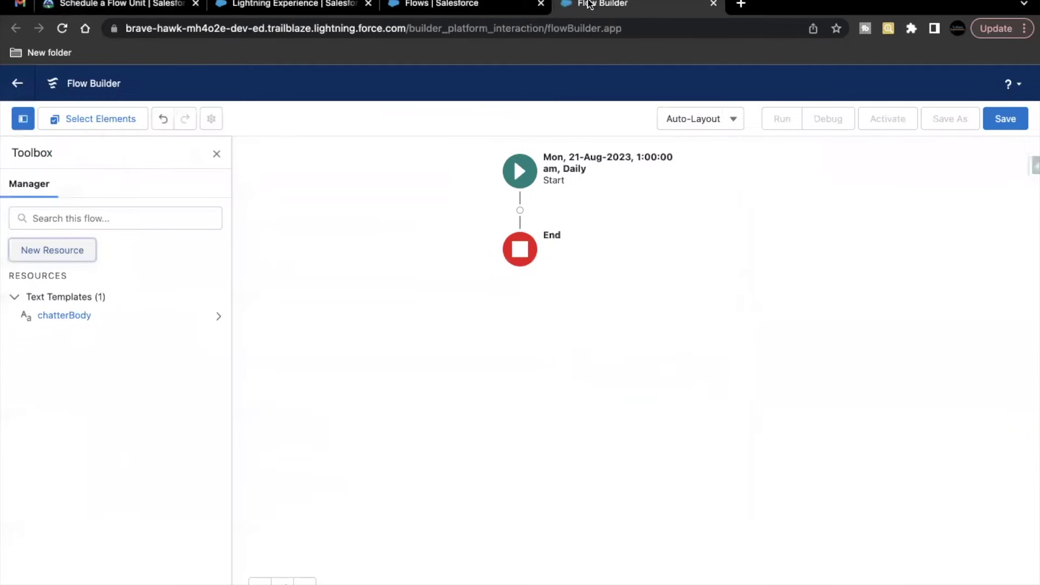
Step: Add an Update Records element after the Start element and label it Update Contact
click(520, 210)
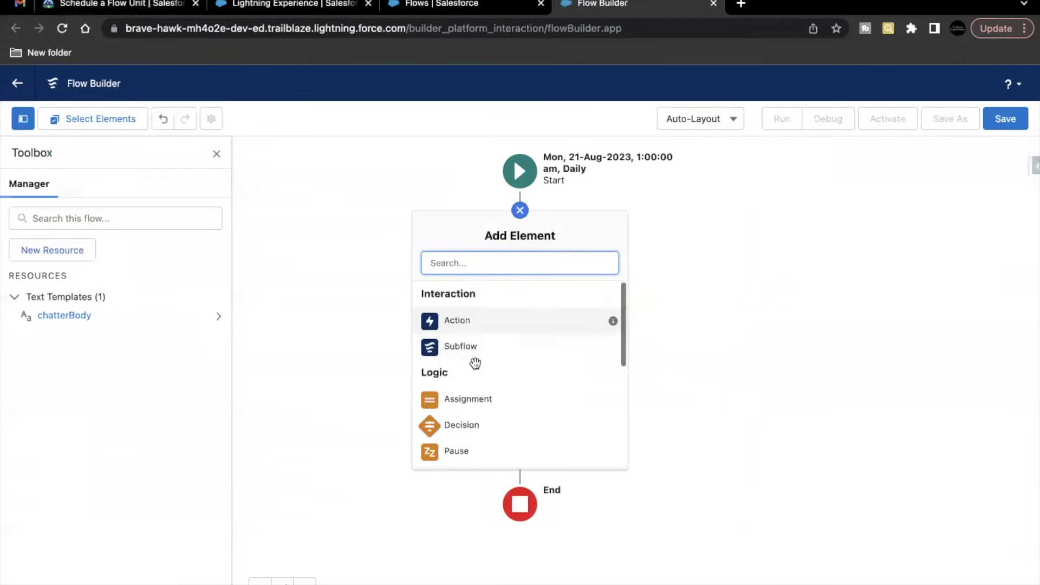
scroll(474, 362, down, 5)
click(474, 401)
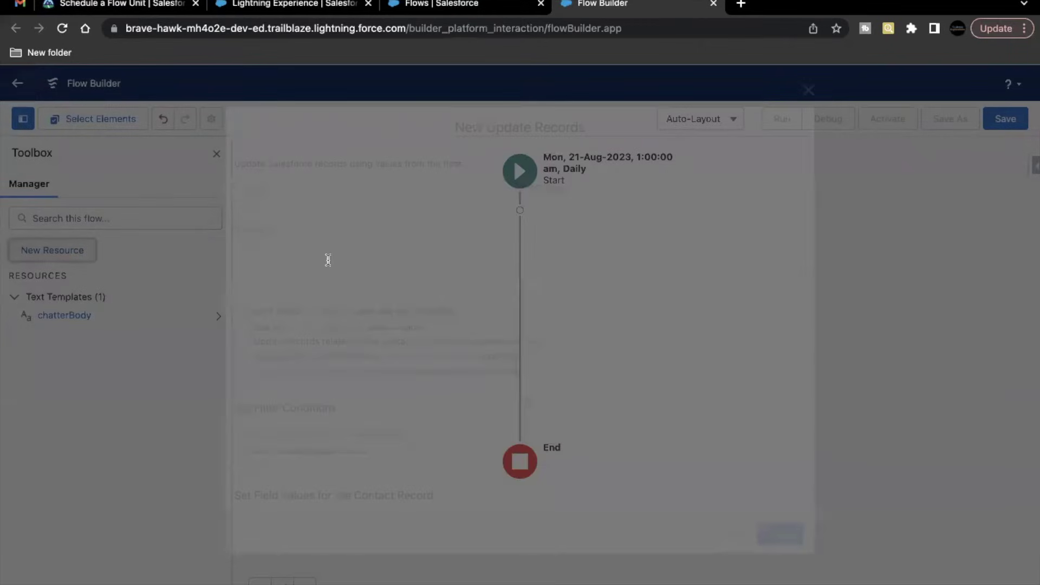
click(325, 206)
key(super+v)
Step: Set the contact record's Missing_Data__c field to {!$GlobalConstant.True} and confirm the Update Contact element
scroll(326, 399, down, 3)
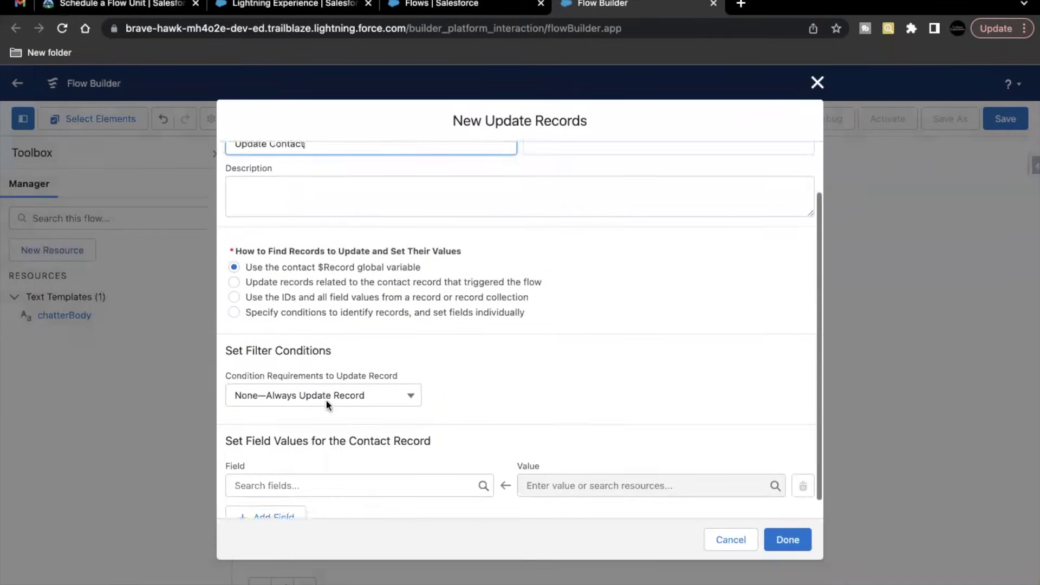
click(358, 461)
text(missi)
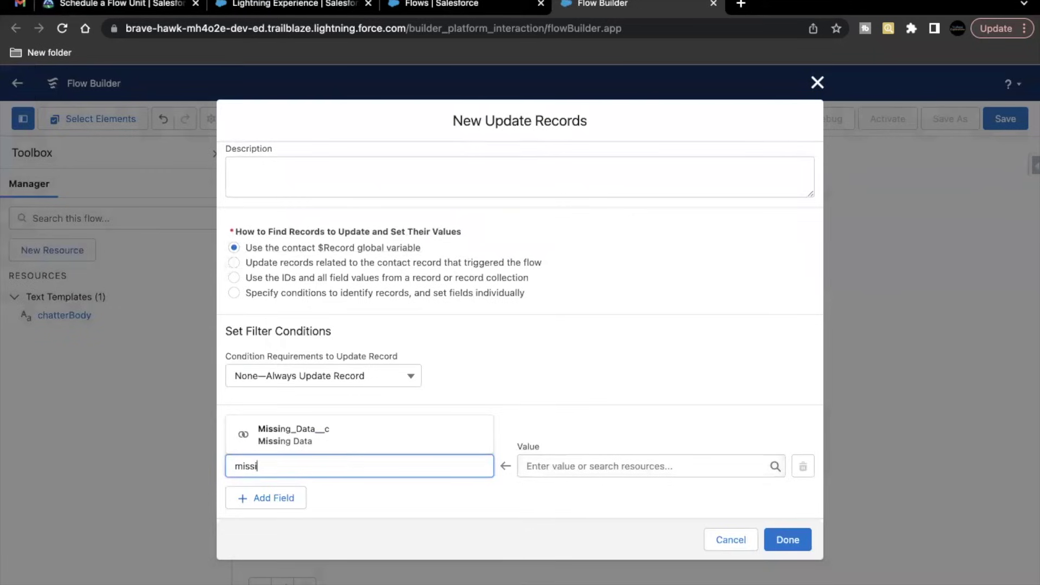
click(332, 432)
click(569, 465)
text(true)
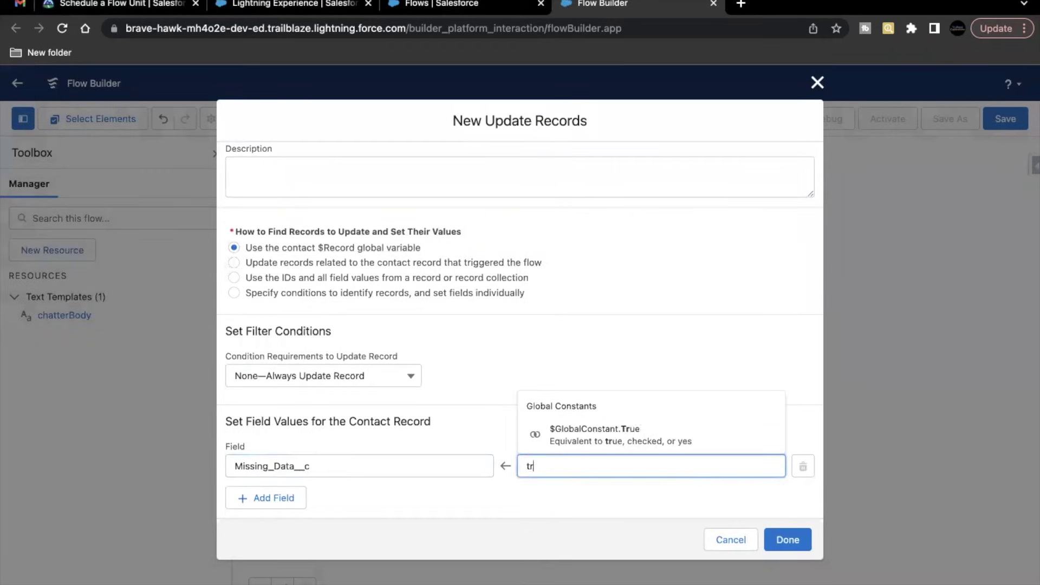
click(638, 433)
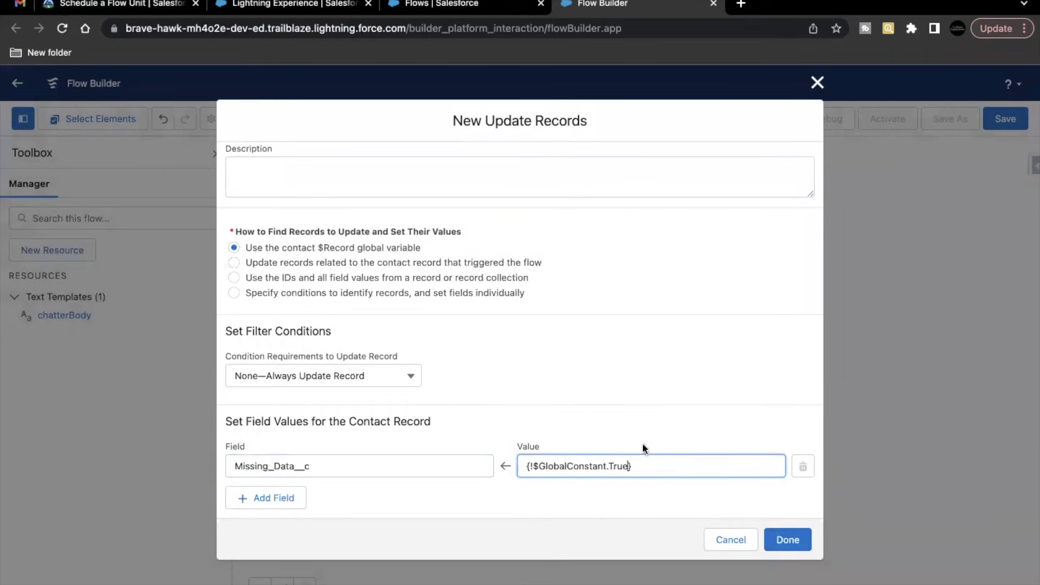
click(670, 428)
click(788, 540)
Step: Review the flow's configuration: the start schedule, the Contact filter conditions with their custom logic, and the Update Contact element
click(522, 174)
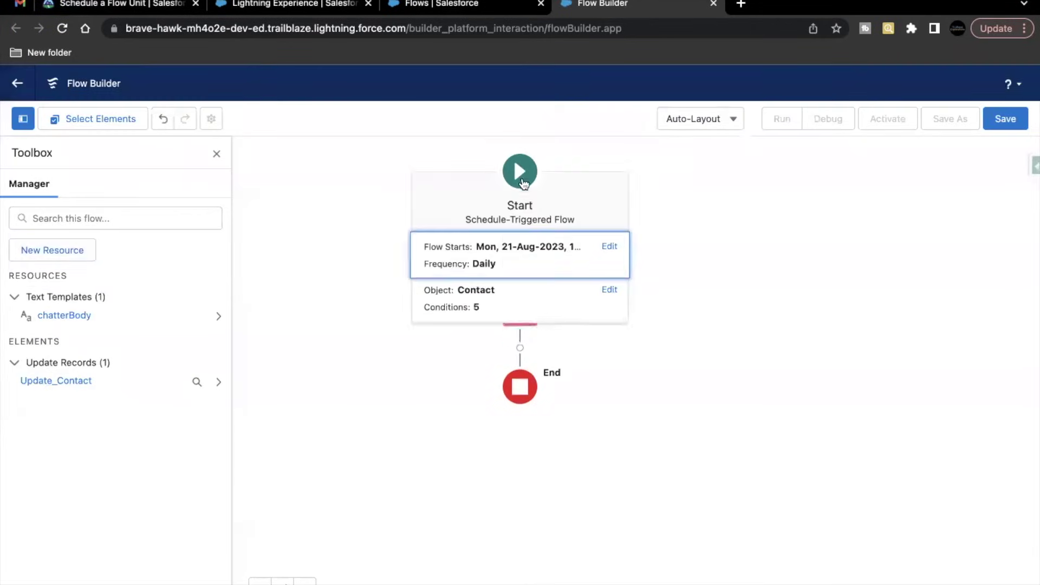
click(608, 309)
click(816, 221)
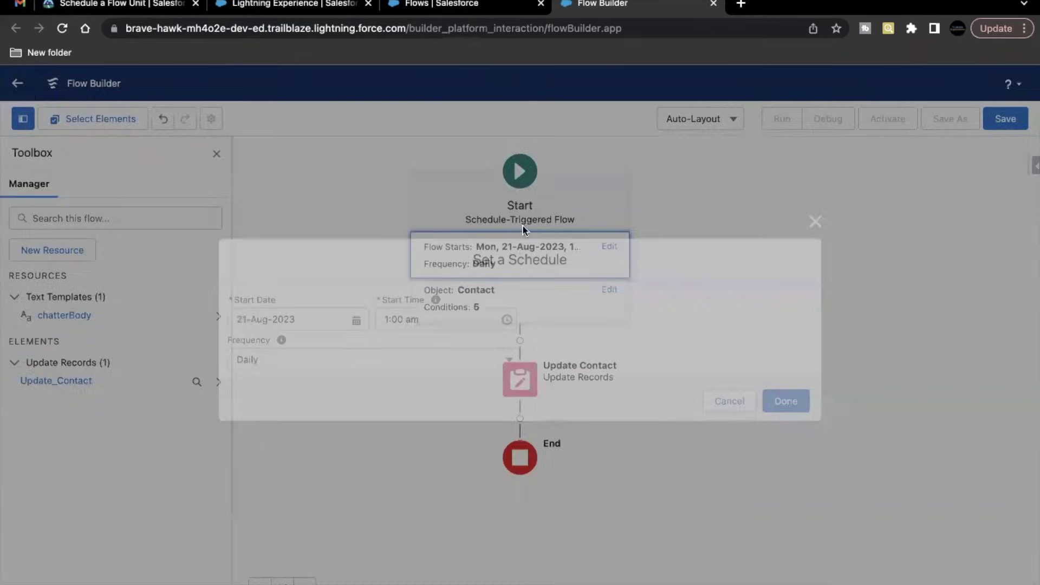
click(475, 302)
click(553, 303)
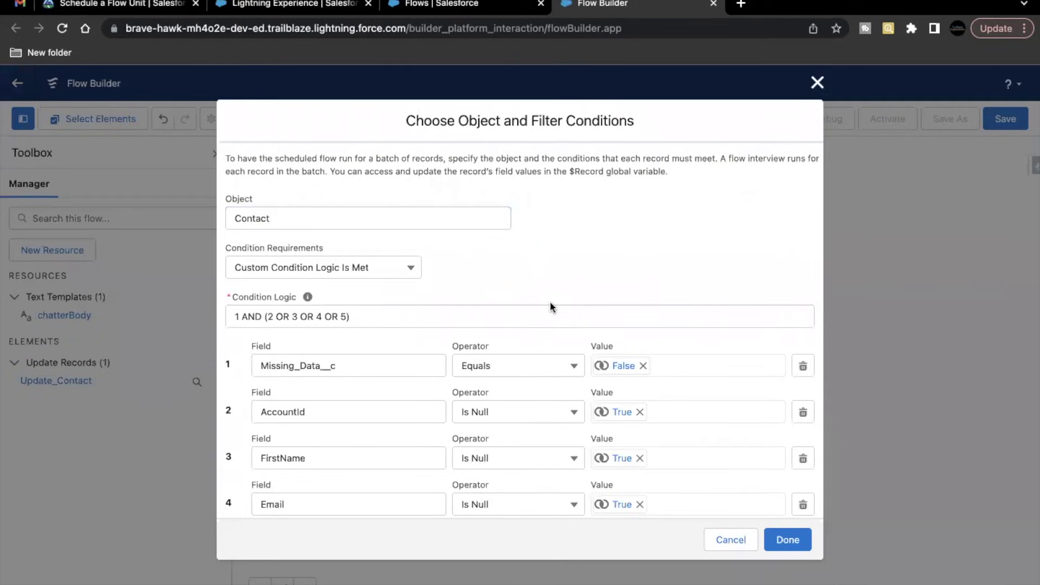
scroll(550, 304, down, 2)
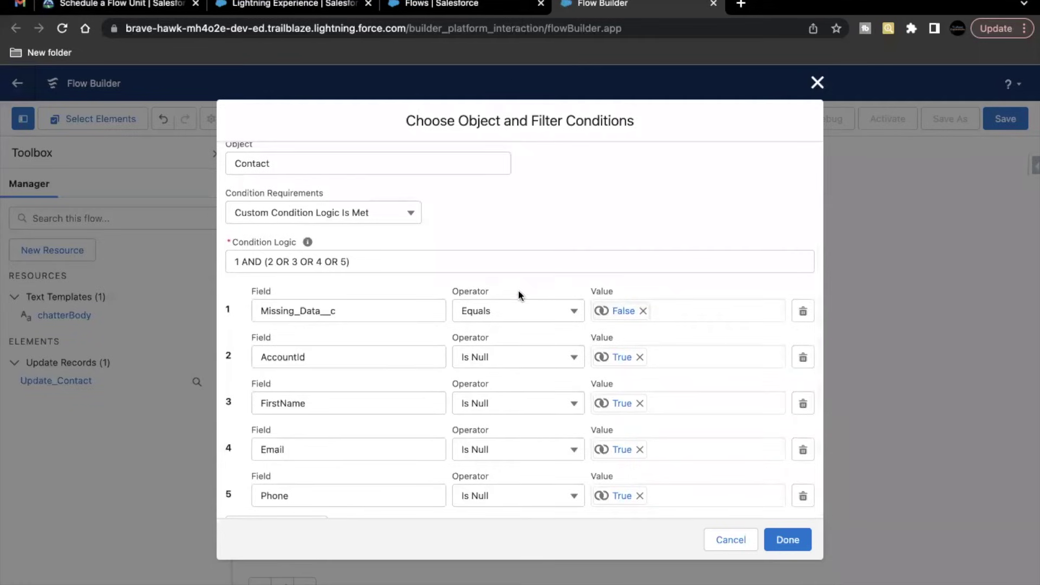
scroll(517, 295, down, 1)
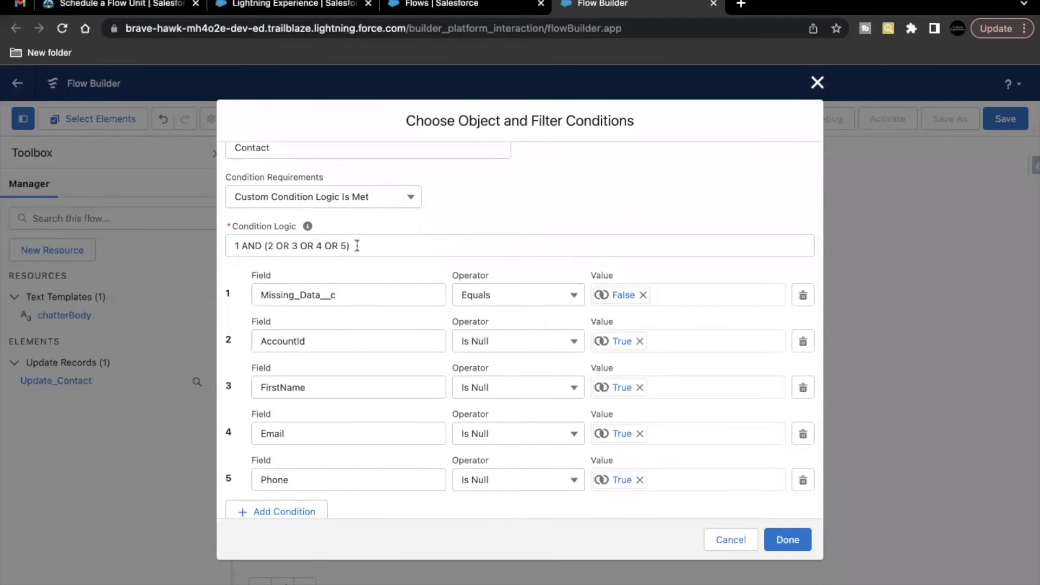
drag(354, 246, 212, 245)
click(222, 273)
click(817, 83)
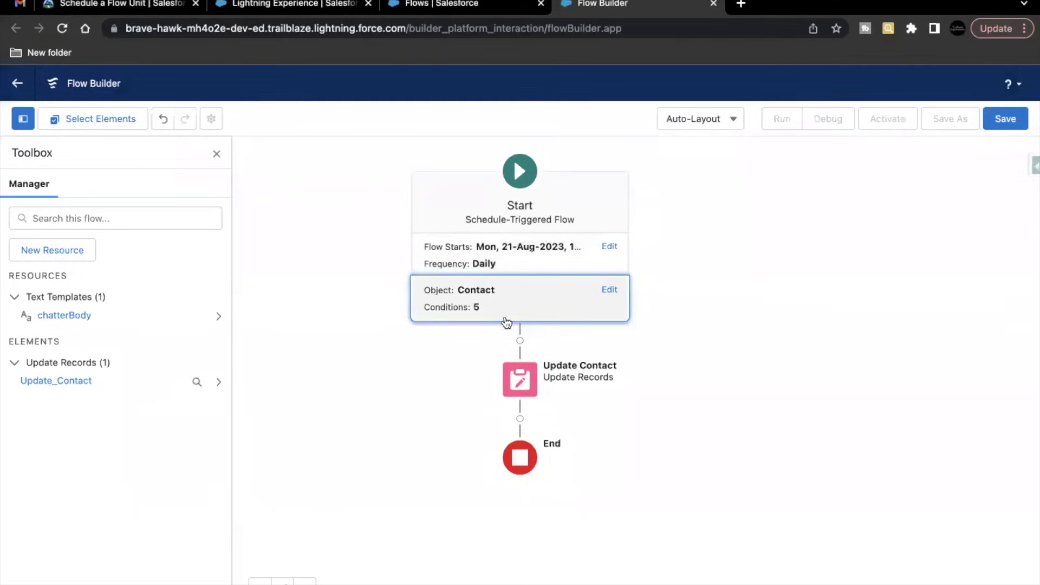
double_click(520, 389)
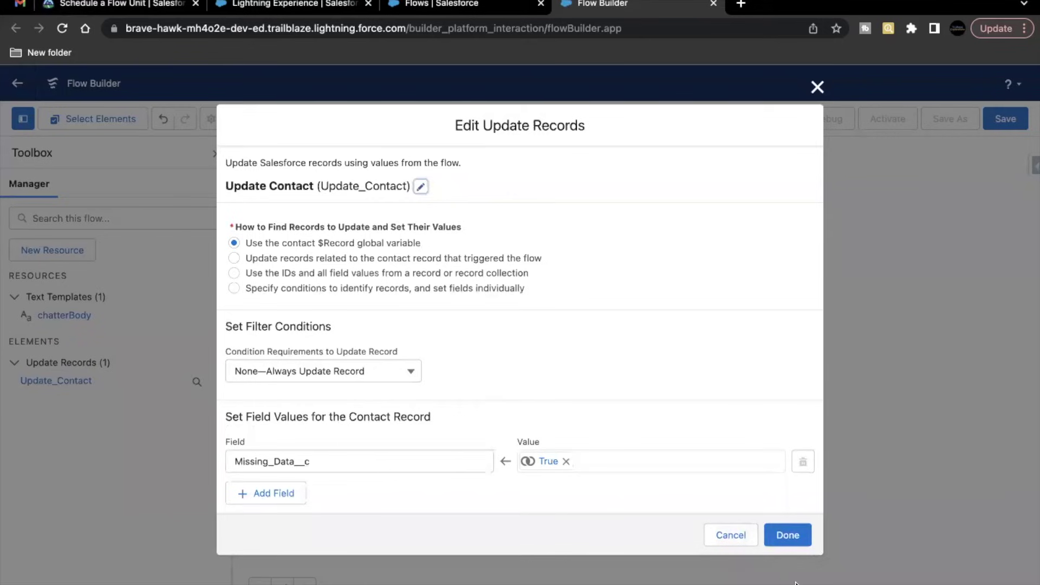
click(769, 534)
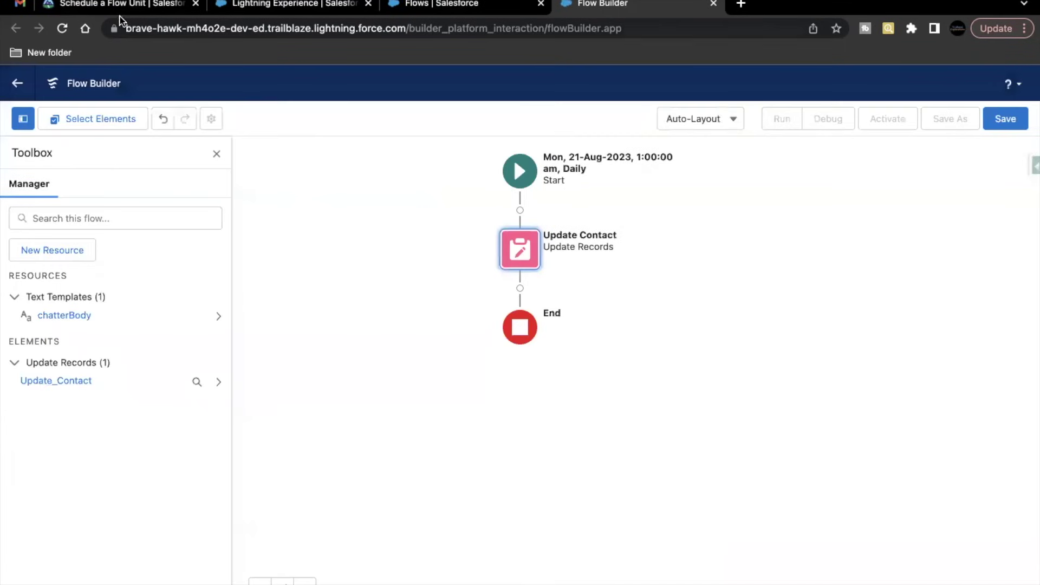
Step: Check the Action element's required action type and label on the Trailhead page, and return to the flow
click(120, 11)
scroll(241, 331, down, 2)
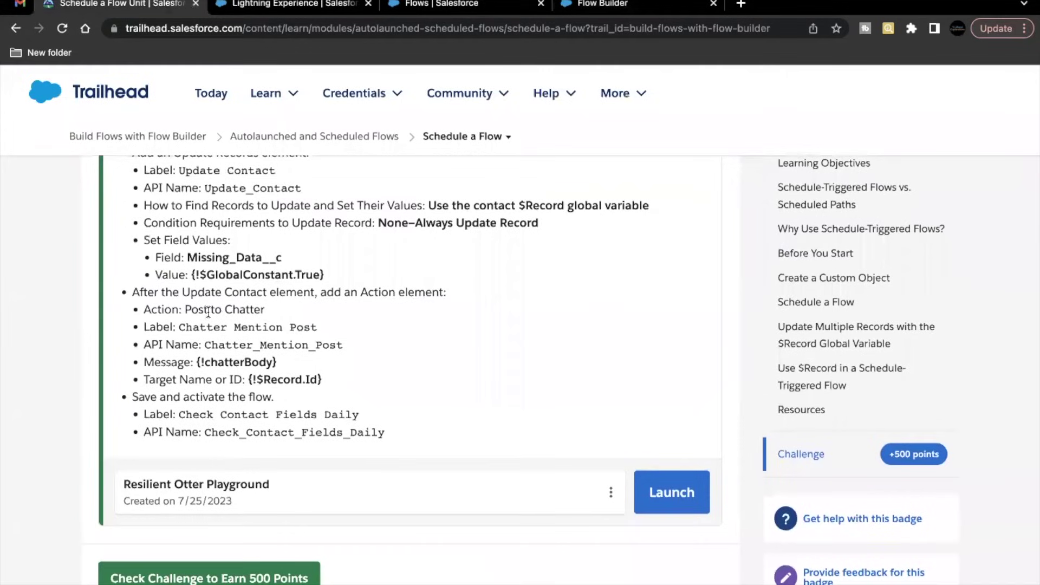
drag(185, 309, 304, 316)
click(195, 324)
drag(177, 325, 342, 329)
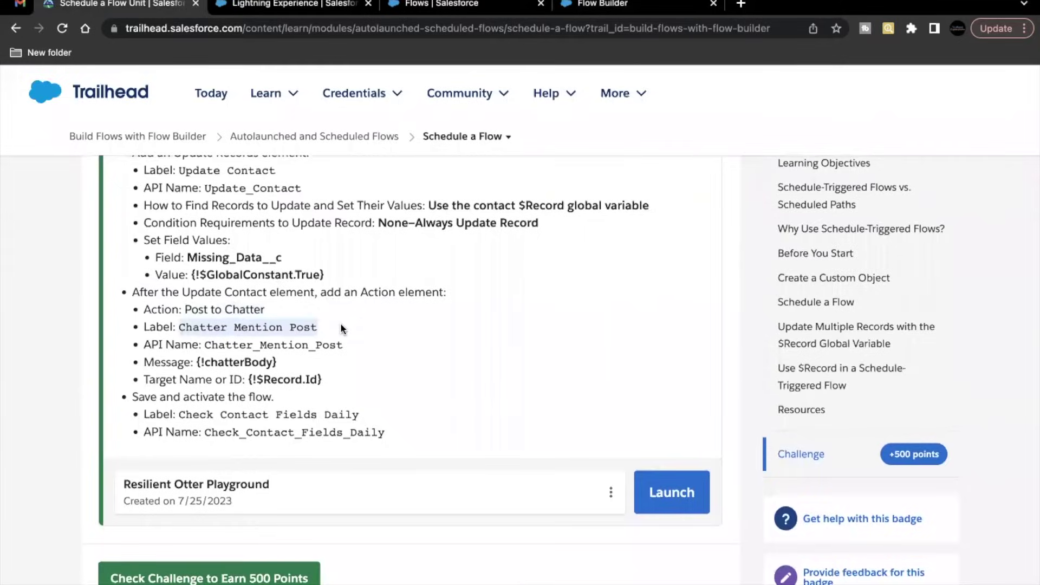
click(601, 6)
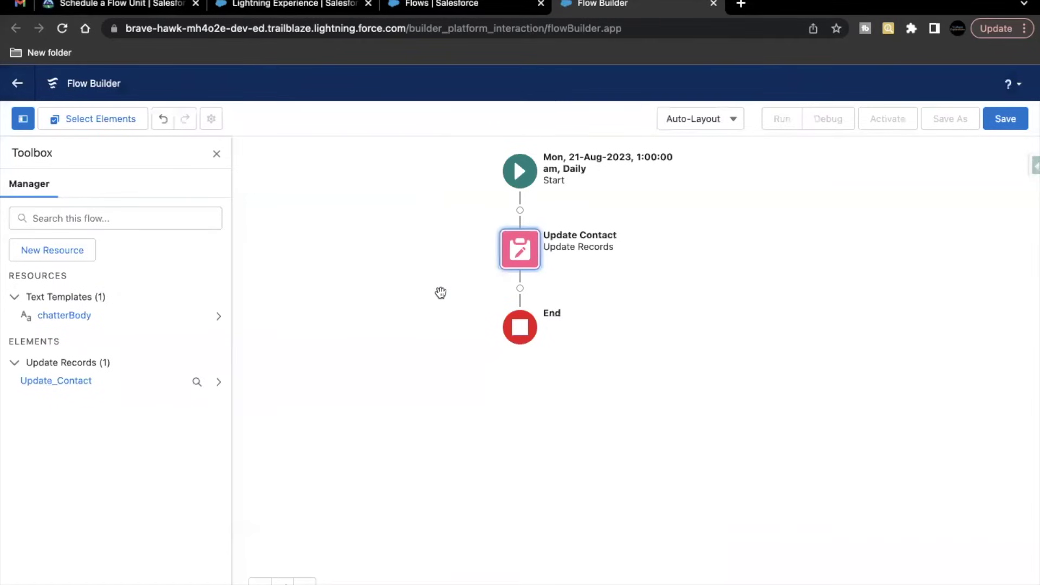
Step: Add a Post to Chatter action after the Update Contact element and label it Chatter Mention Post
click(520, 288)
click(490, 405)
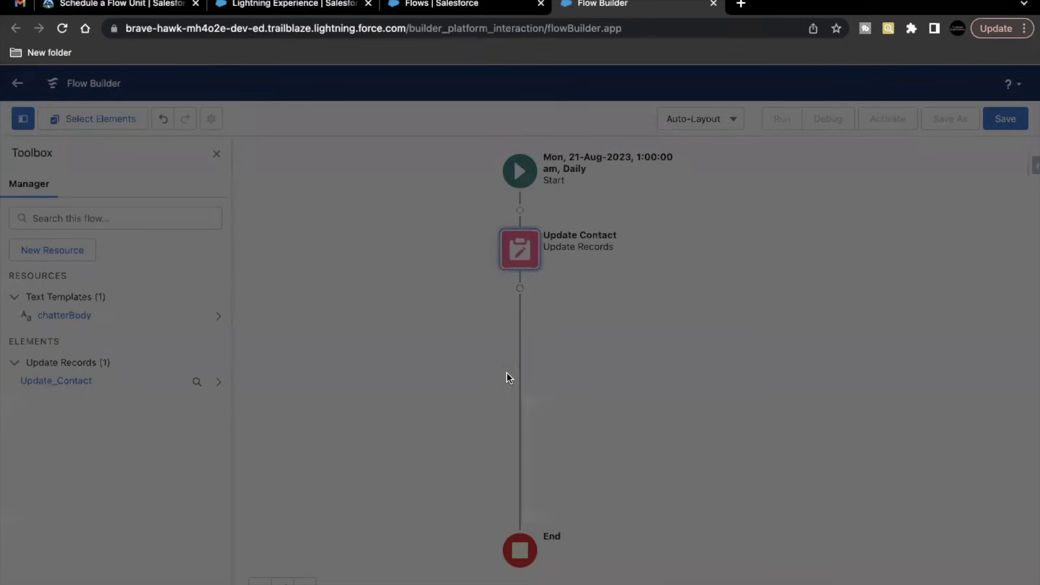
click(535, 184)
text(Post)
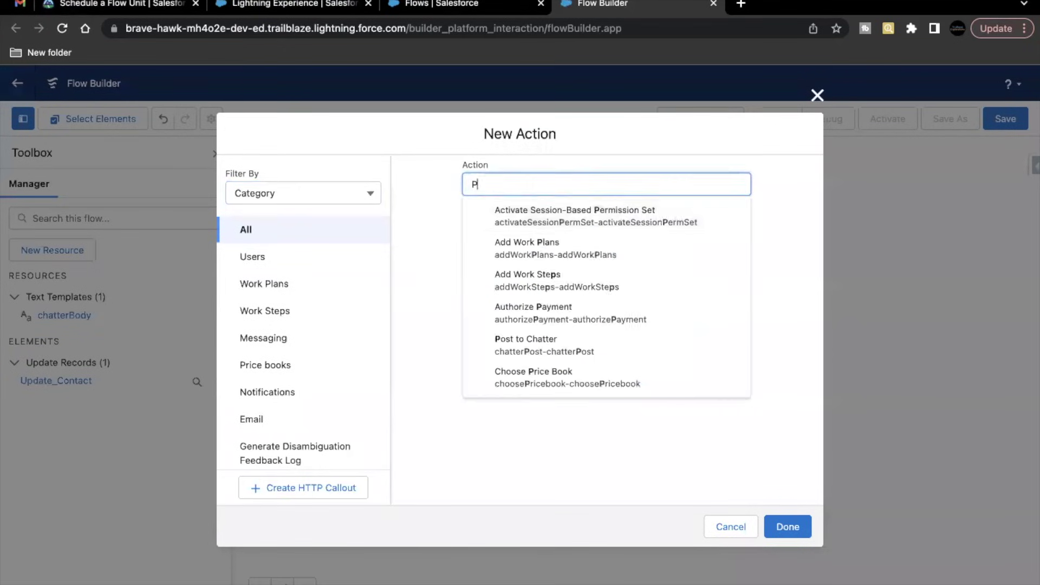
click(535, 222)
click(445, 278)
text(Chatter Mention Post)
click(468, 344)
Step: Set the action's Message to {!chatterBody} and its Target Name or ID to {!$Record.Id}
click(476, 425)
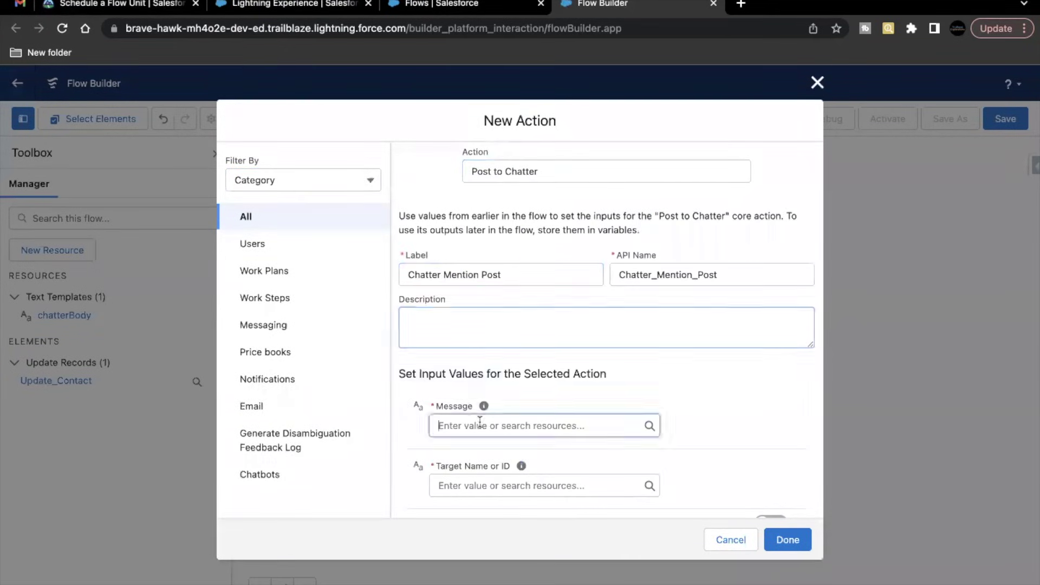
scroll(480, 417, down, 2)
click(495, 341)
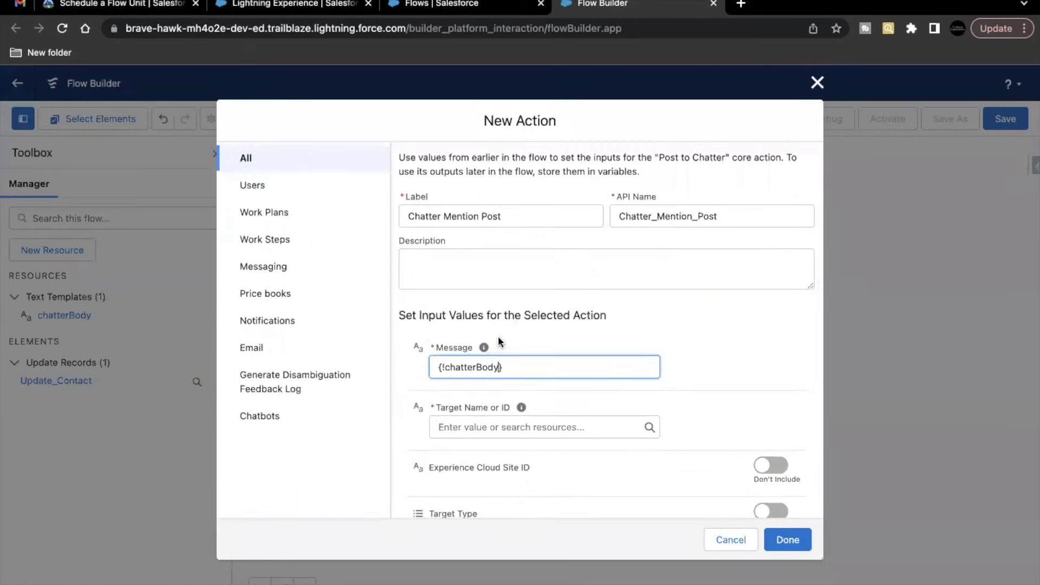
scroll(531, 352, down, 3)
click(512, 347)
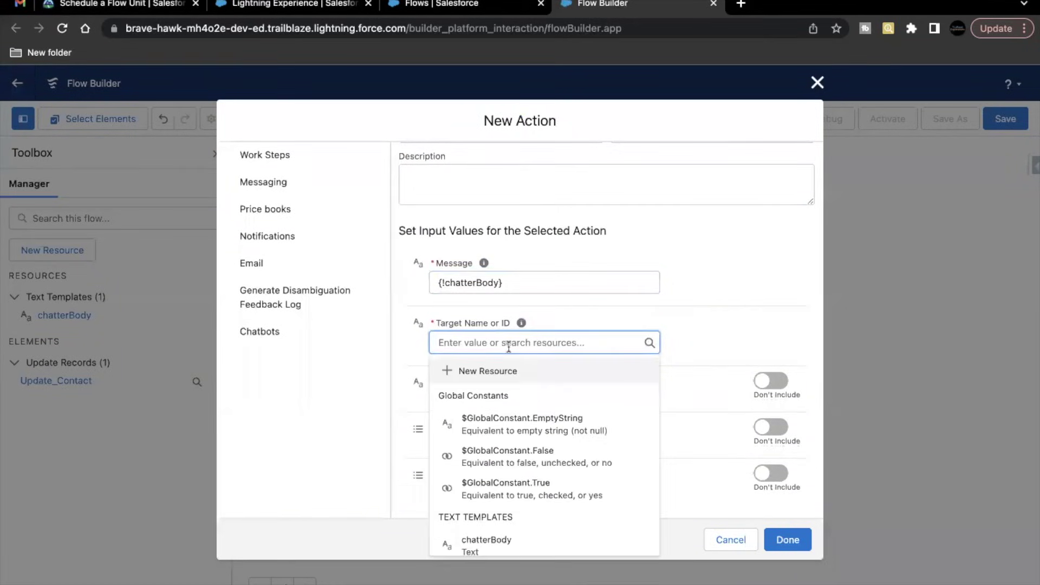
text(rec)
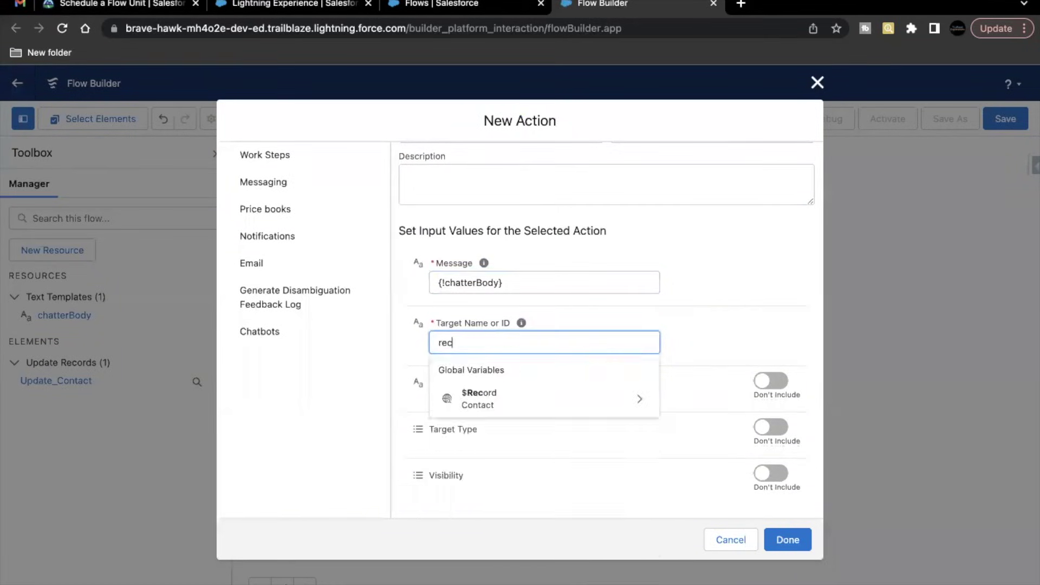
click(506, 399)
text(Id)
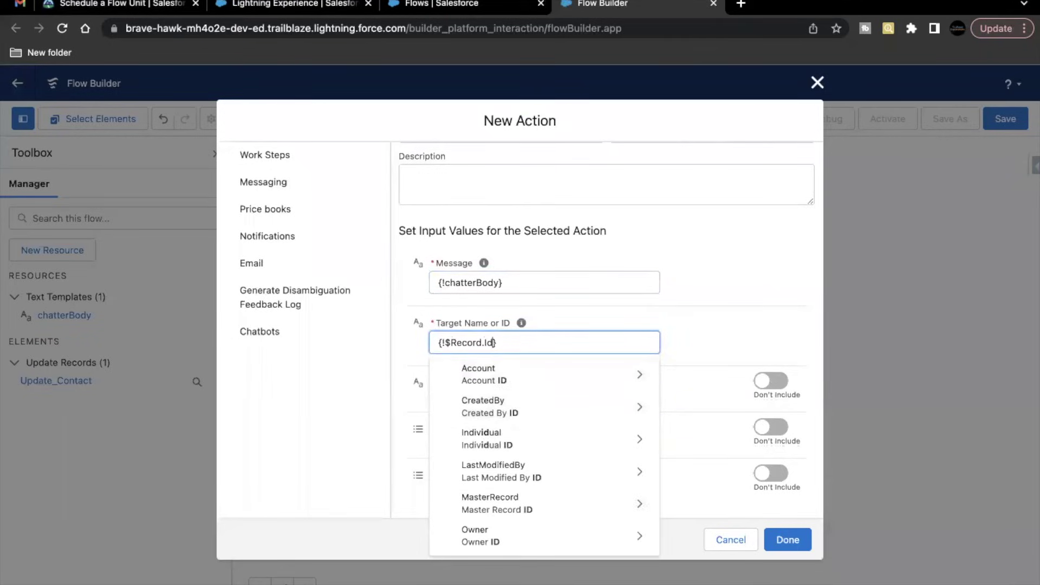
scroll(533, 436, down, 3)
click(805, 306)
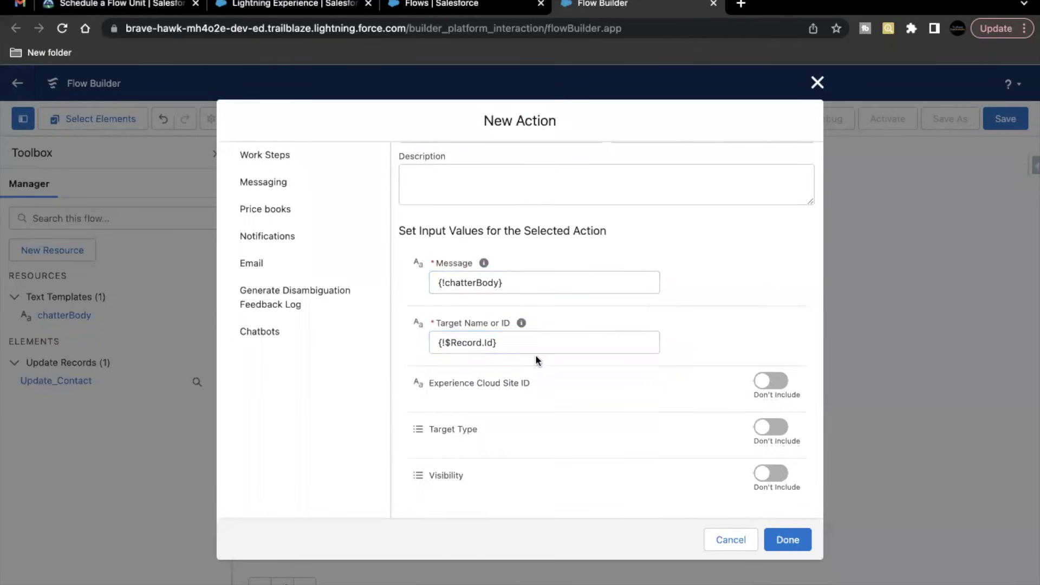
Step: Finish the Chatter Mention Post action and add it to the flow
scroll(600, 365, down, 1)
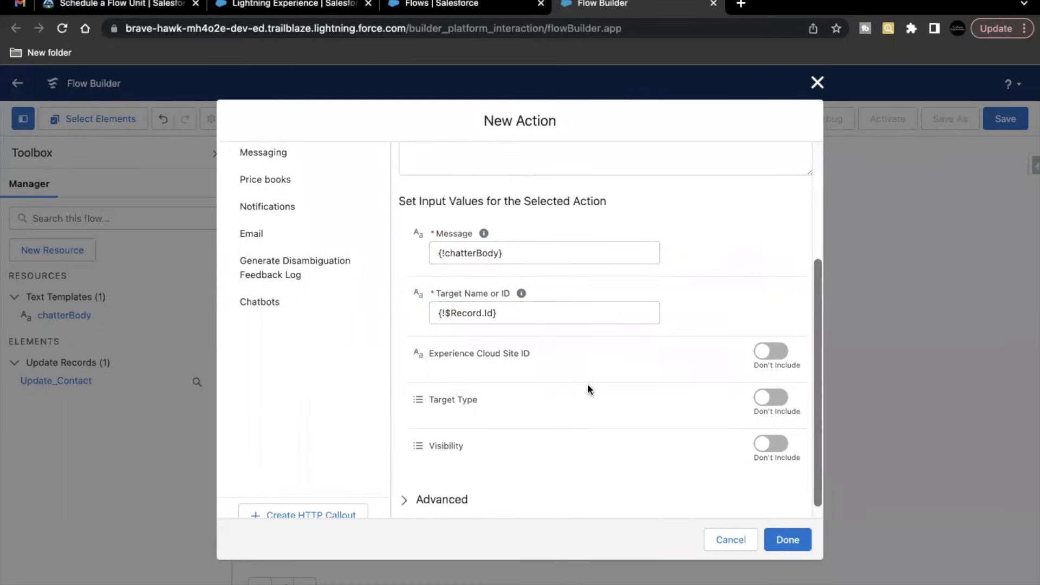
scroll(587, 383, up, 5)
click(788, 539)
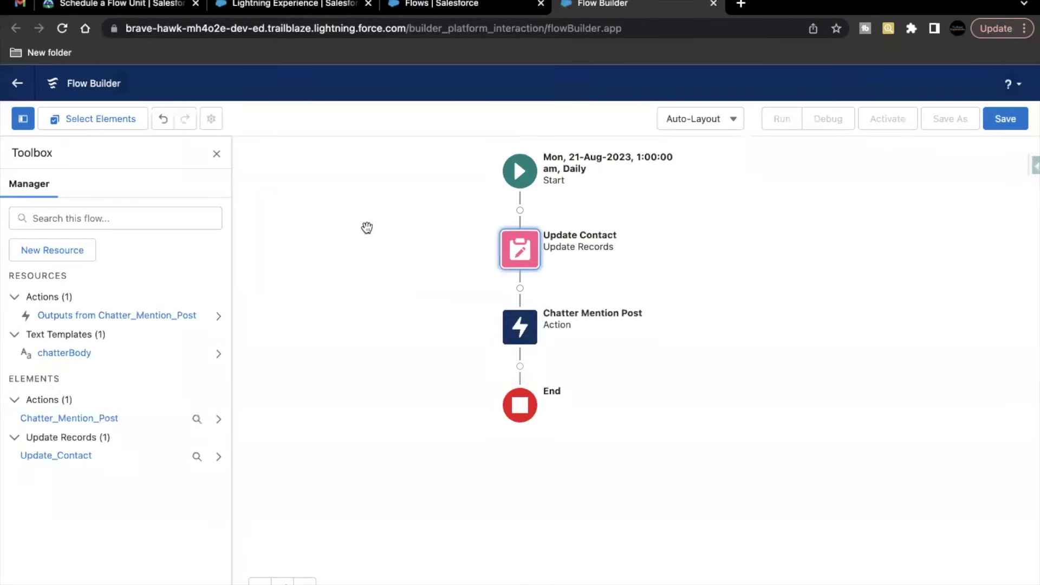
Step: Save the flow with the label from the Trailhead instructions, Check Contact Fields Daily, and API name Check_Contact_Fields_Daily
click(124, 7)
scroll(304, 293, down, 1)
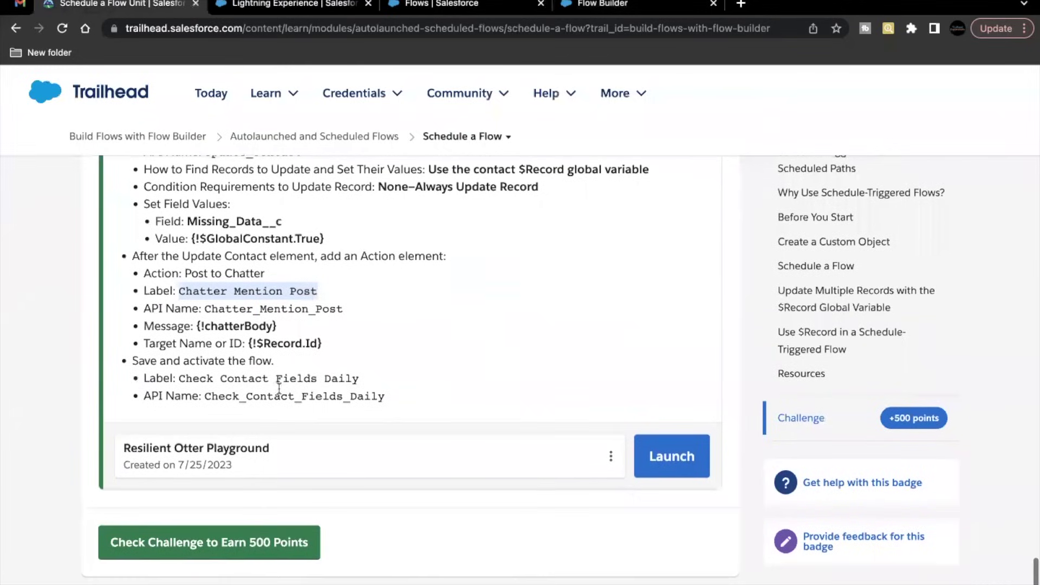
drag(180, 378, 406, 379)
key(super+c)
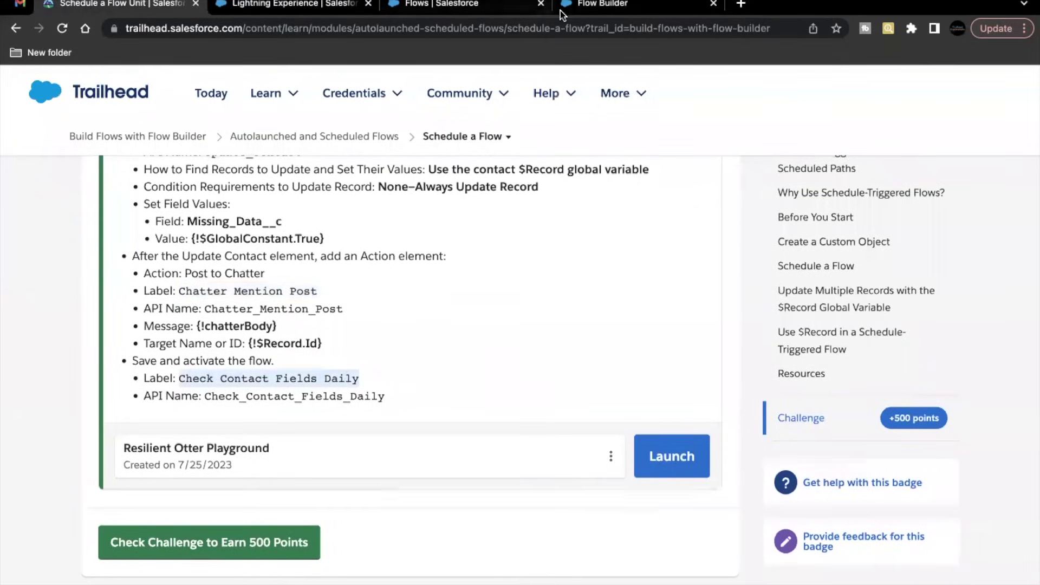
click(588, 5)
click(1006, 118)
click(464, 293)
key(super+v)
click(810, 382)
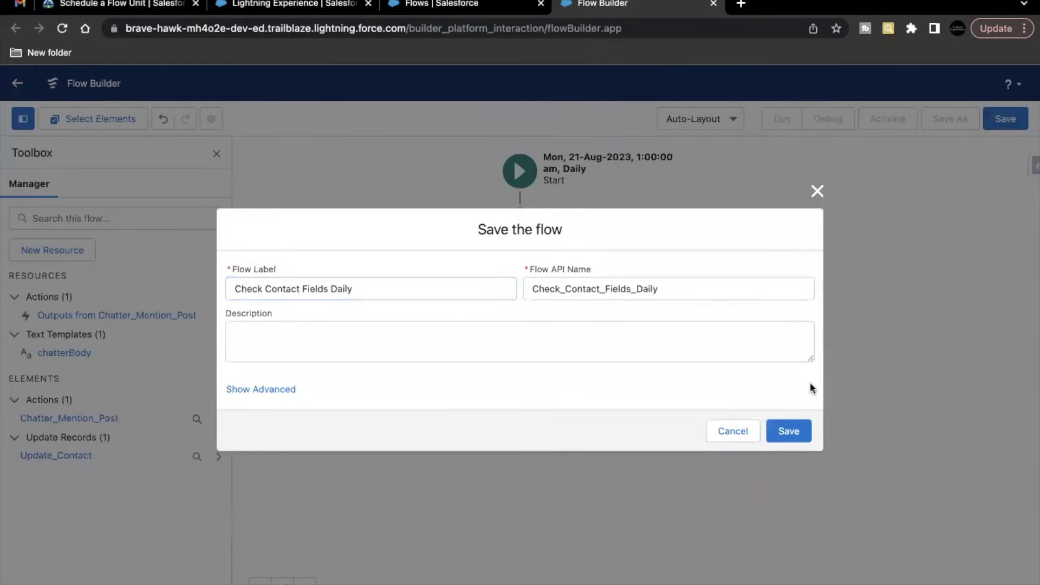
click(783, 440)
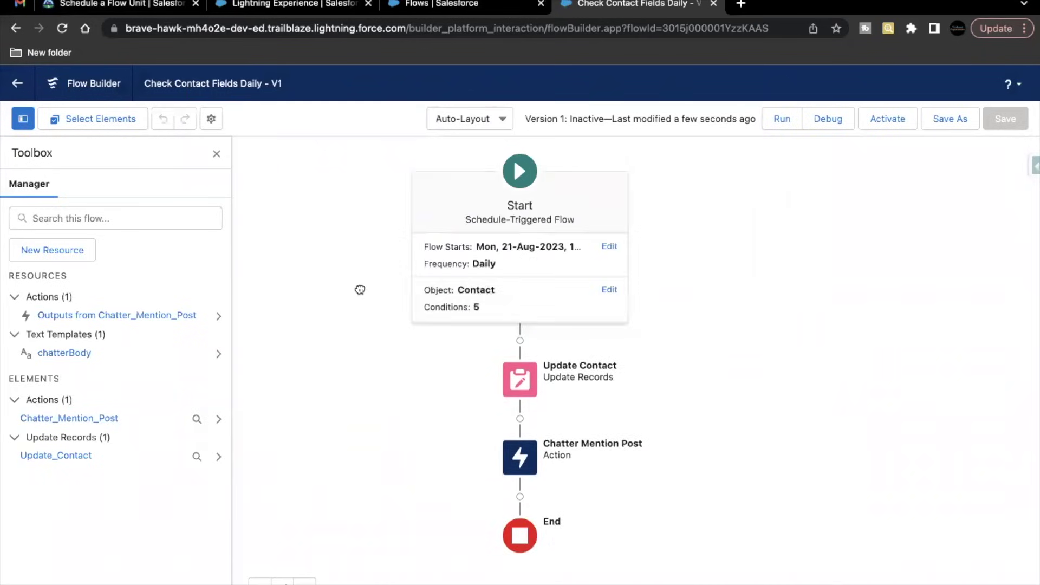
Step: Review the saved flow's Contact filter conditions, the Update Contact element and the Chatter Mention Post action without changing them
click(519, 171)
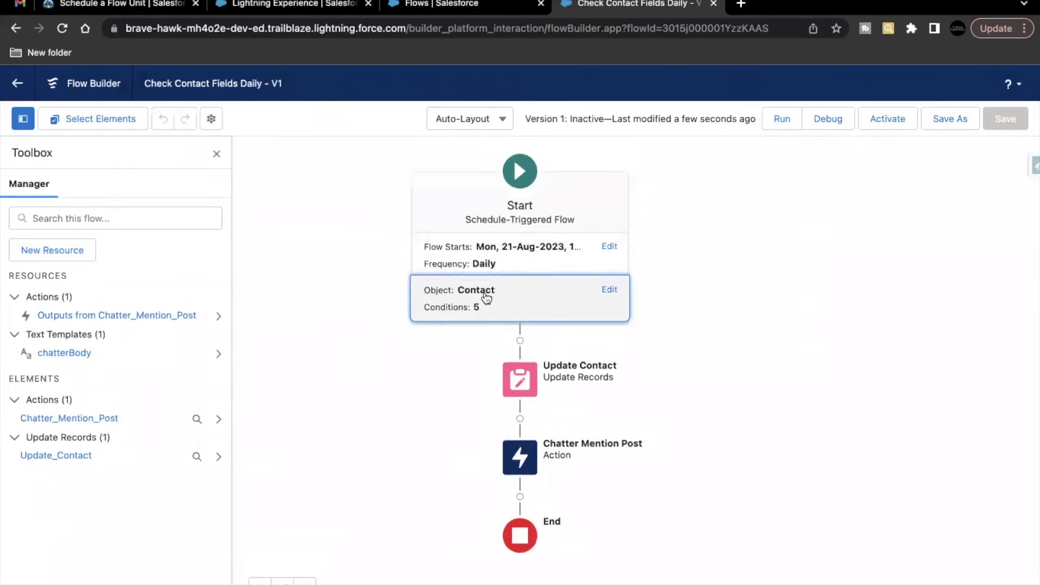
click(508, 297)
scroll(489, 391, down, 3)
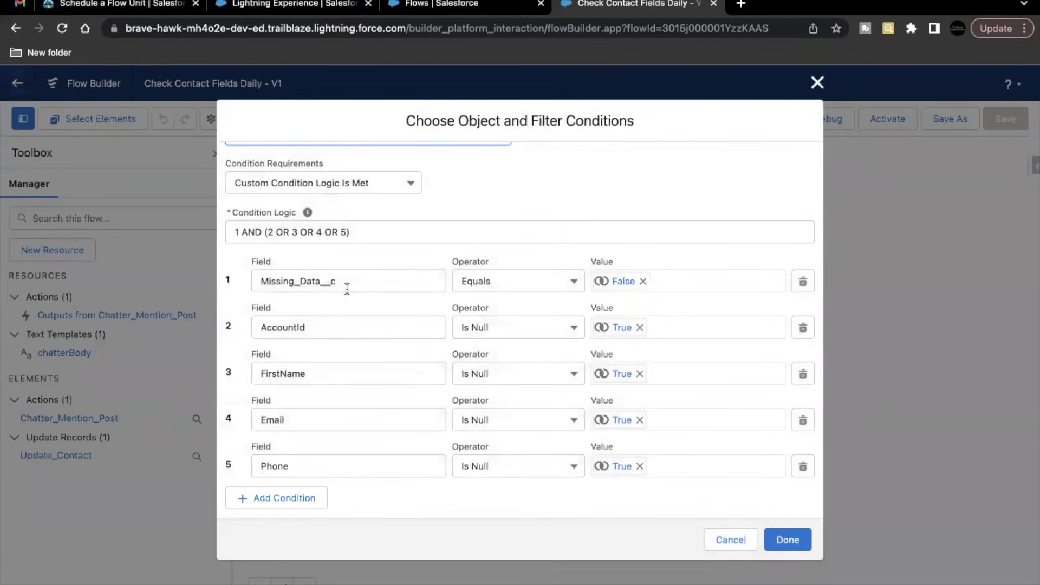
click(823, 88)
scroll(521, 303, down, 2)
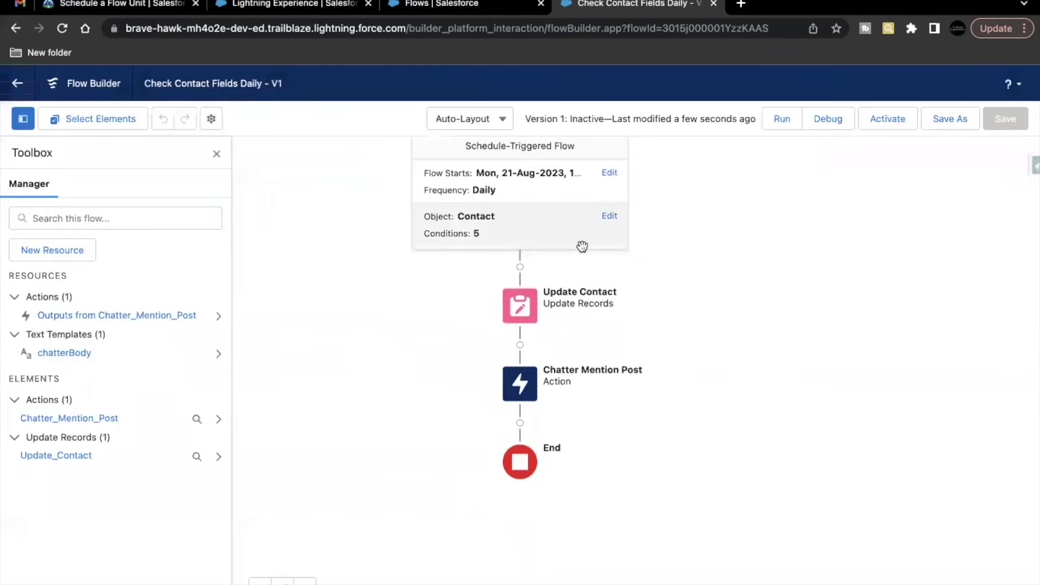
double_click(521, 306)
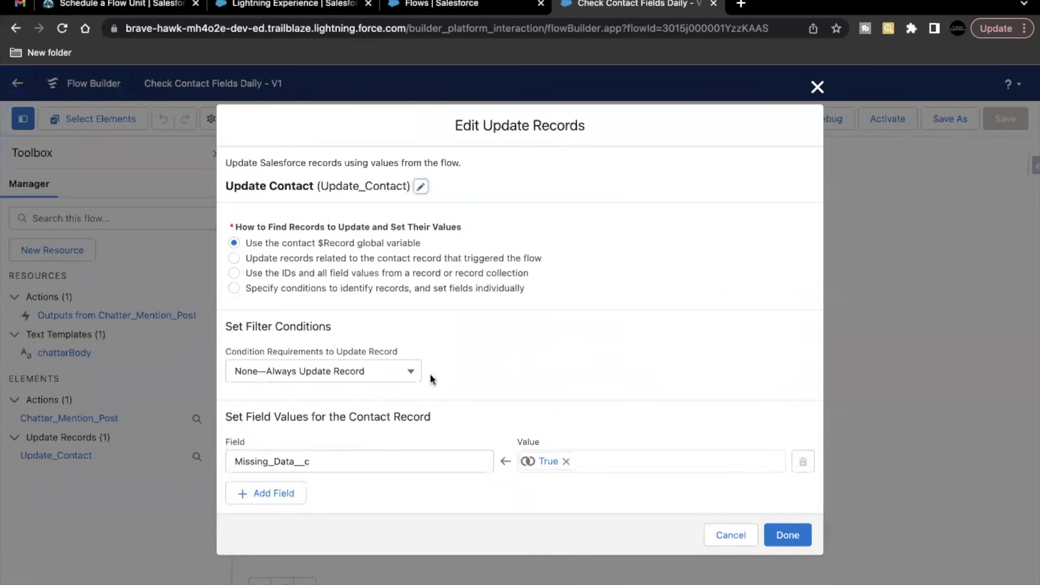
click(817, 88)
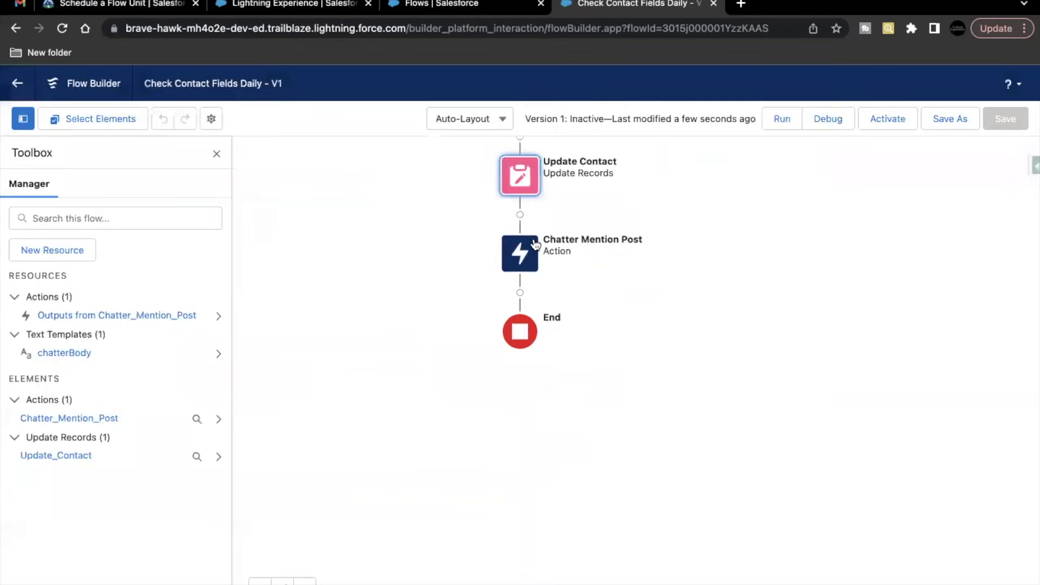
click(533, 247)
scroll(514, 337, up, 1)
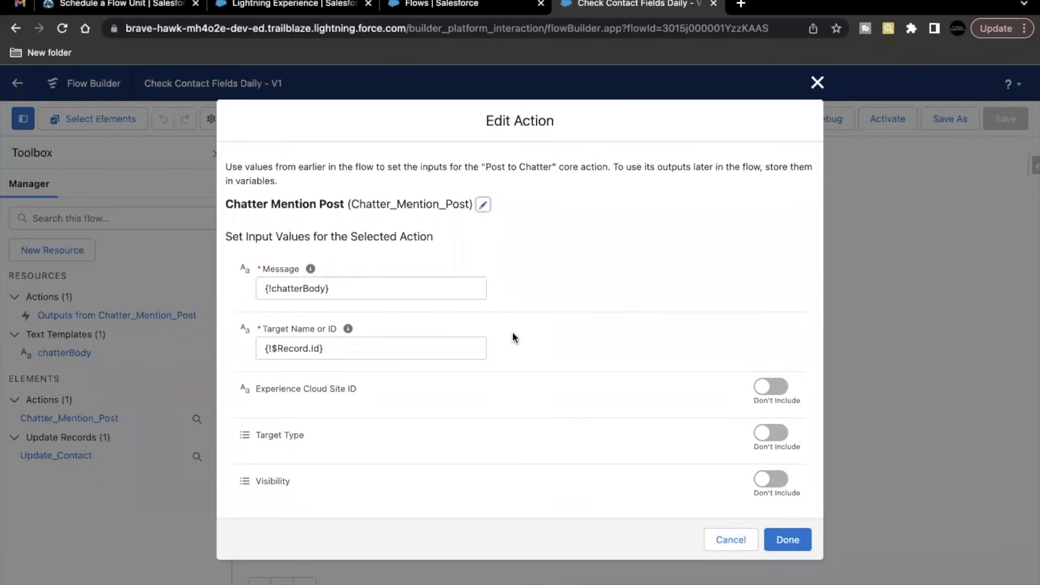
click(816, 83)
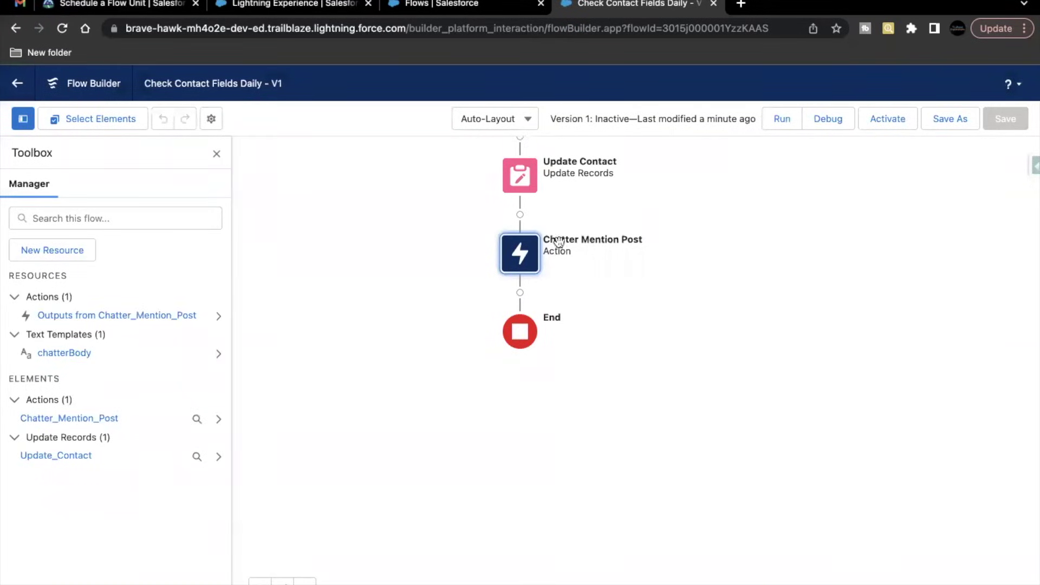
Step: Read through the challenge requirements on the Trailhead page, up to the introductory description
click(129, 9)
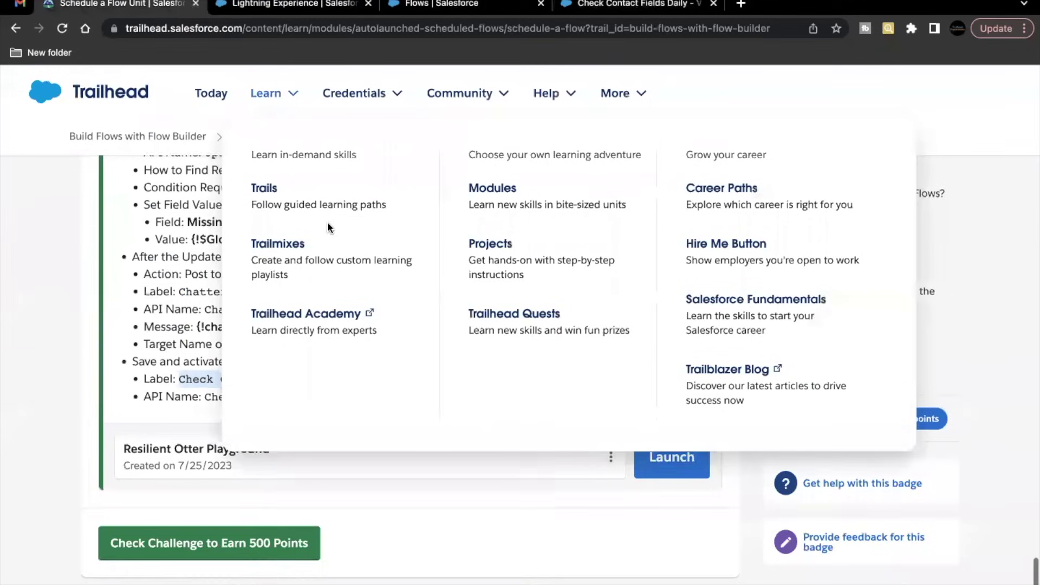
scroll(180, 259, up, 2)
scroll(180, 259, up, 5)
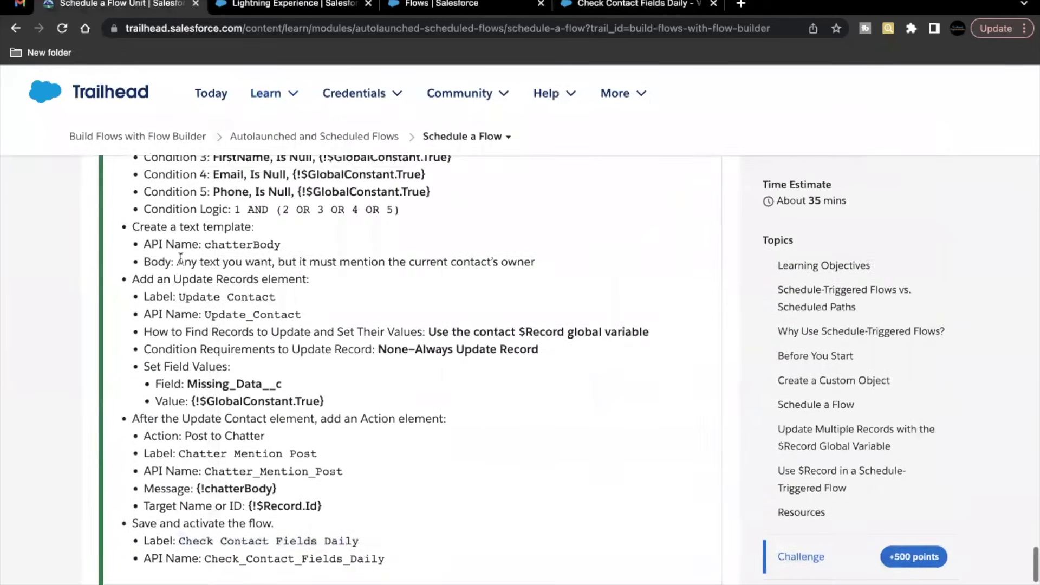
scroll(181, 259, up, 4)
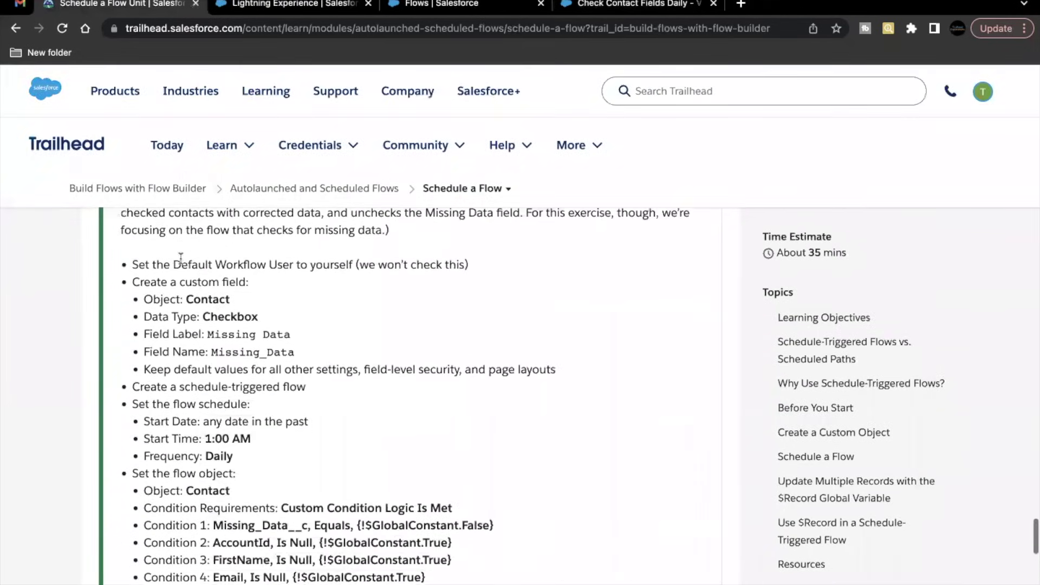
scroll(180, 259, up, 1)
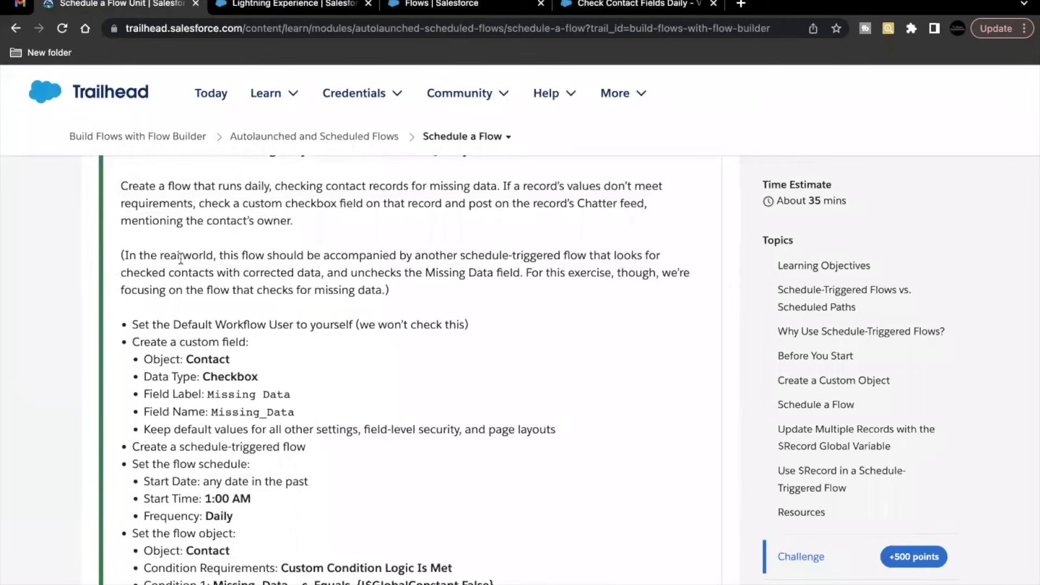
Step: Return to the flow and recheck the Contact filter conditions against their custom condition logic
key(ctrl+4)
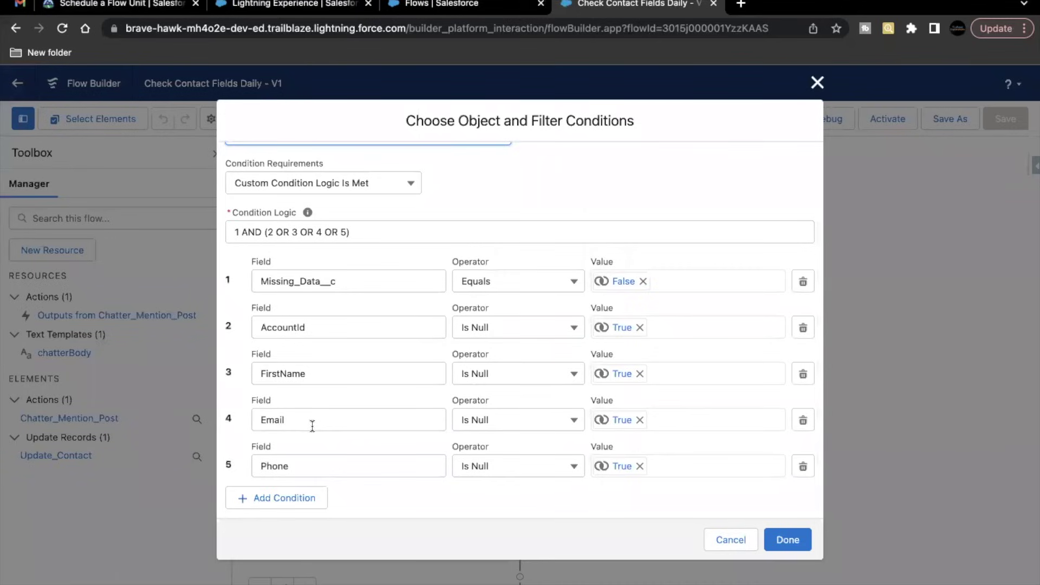
scroll(312, 426, up, 1)
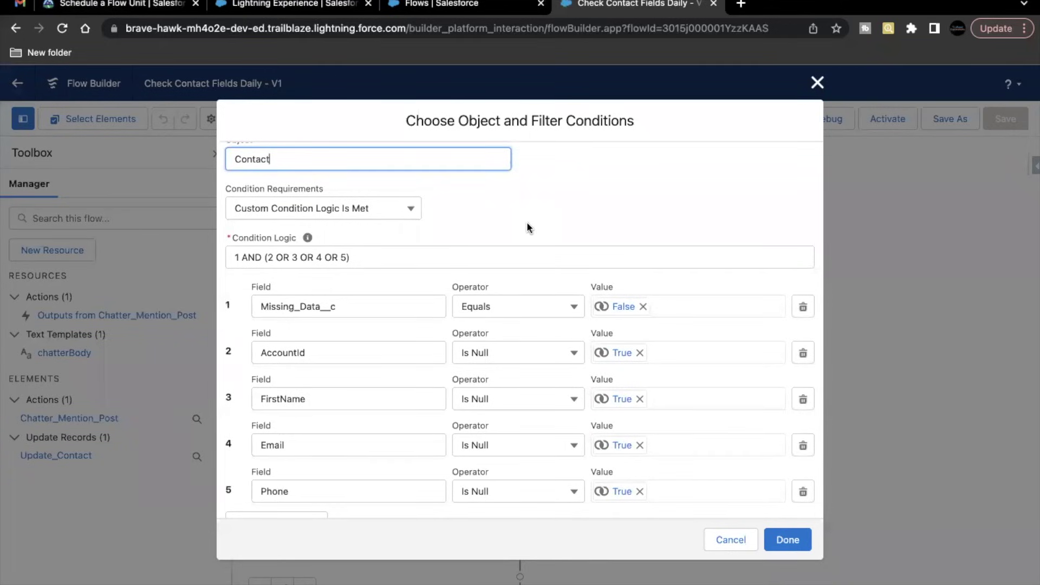
scroll(526, 228, up, 1)
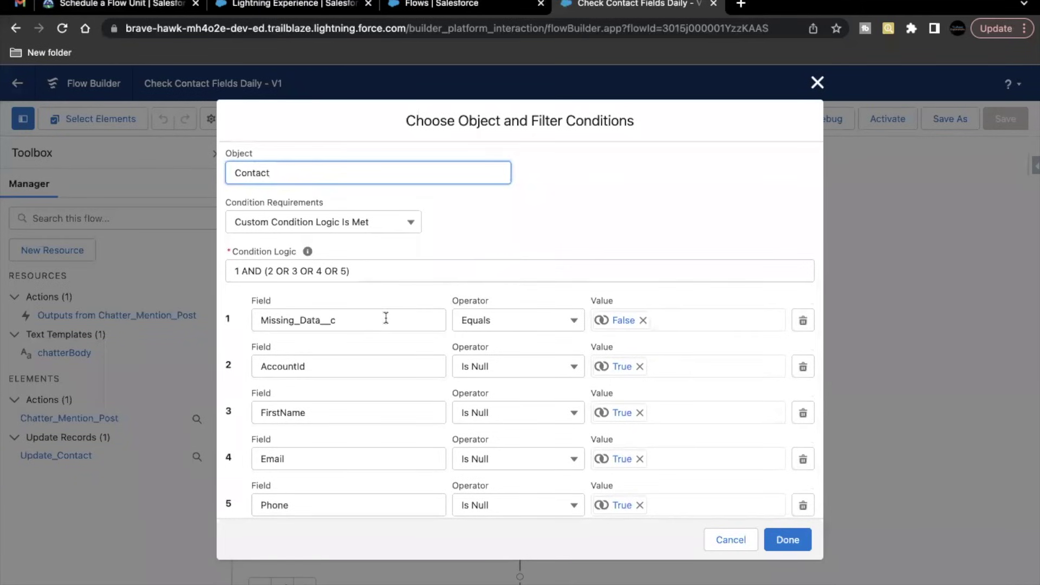
scroll(386, 318, down, 1)
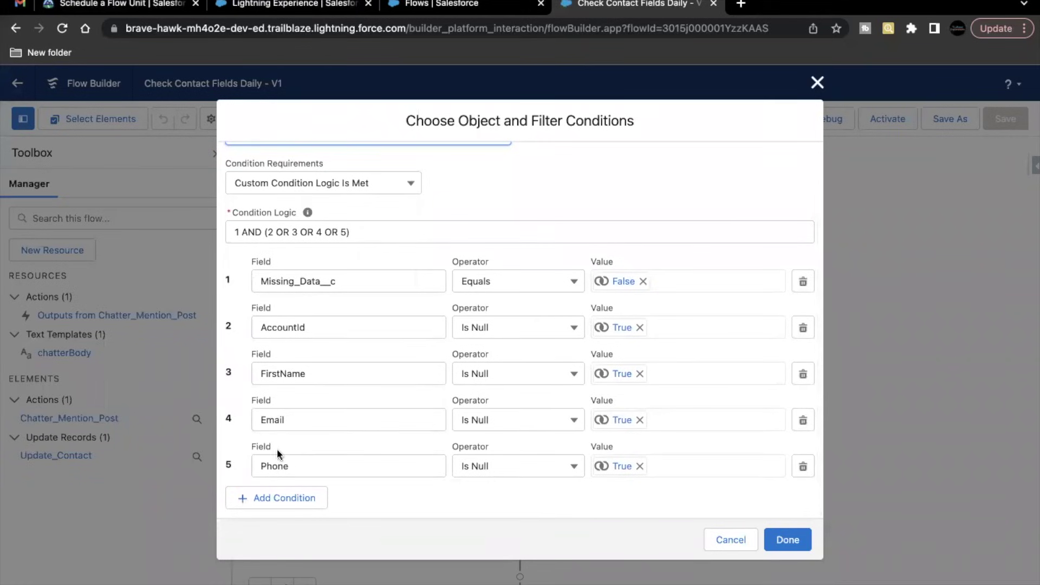
click(243, 234)
click(463, 215)
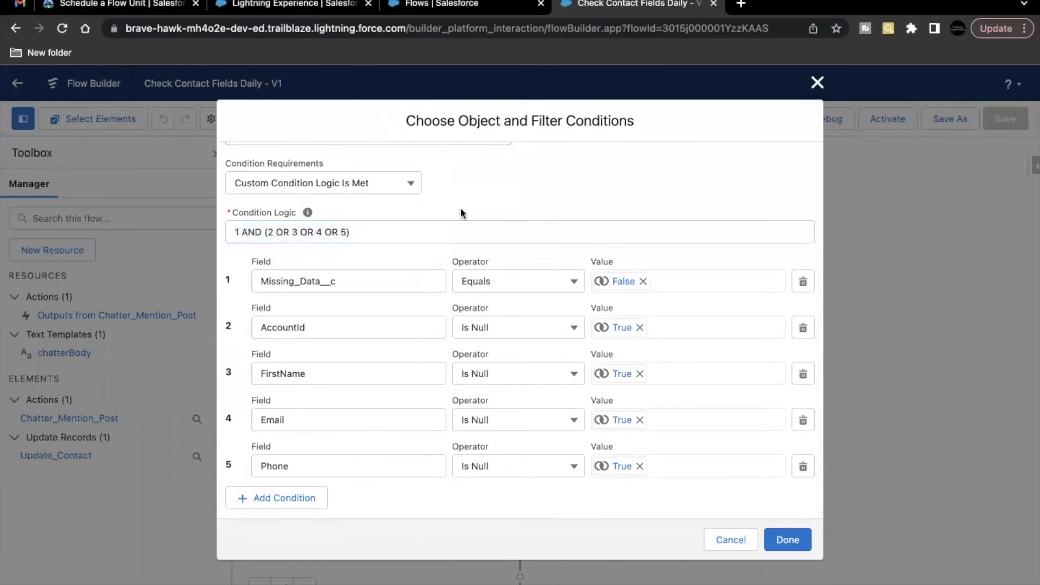
click(789, 539)
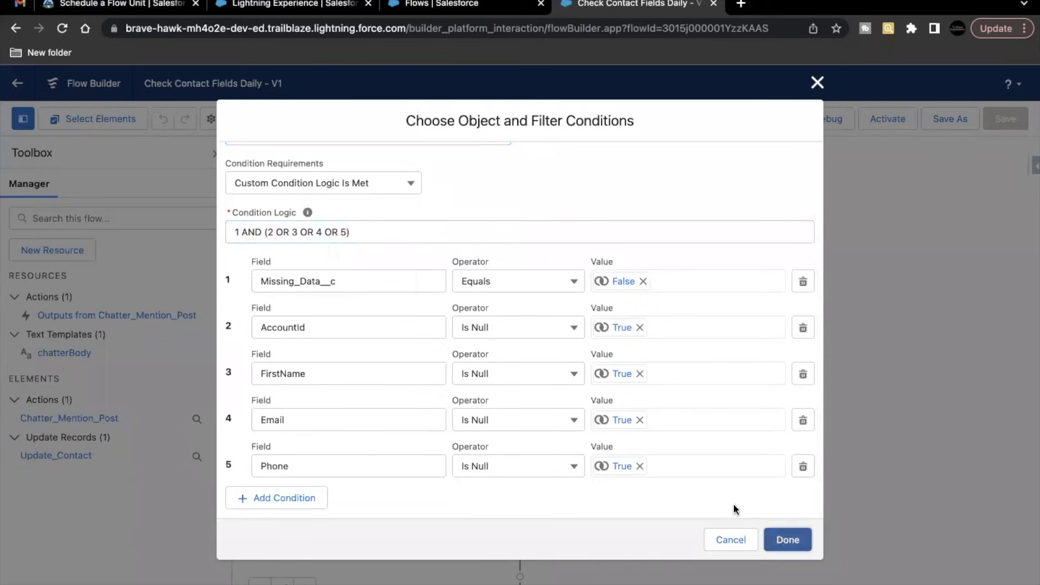
Step: Recheck which field and value the Update Contact element sets, and close it without changes
drag(661, 376, 671, 255)
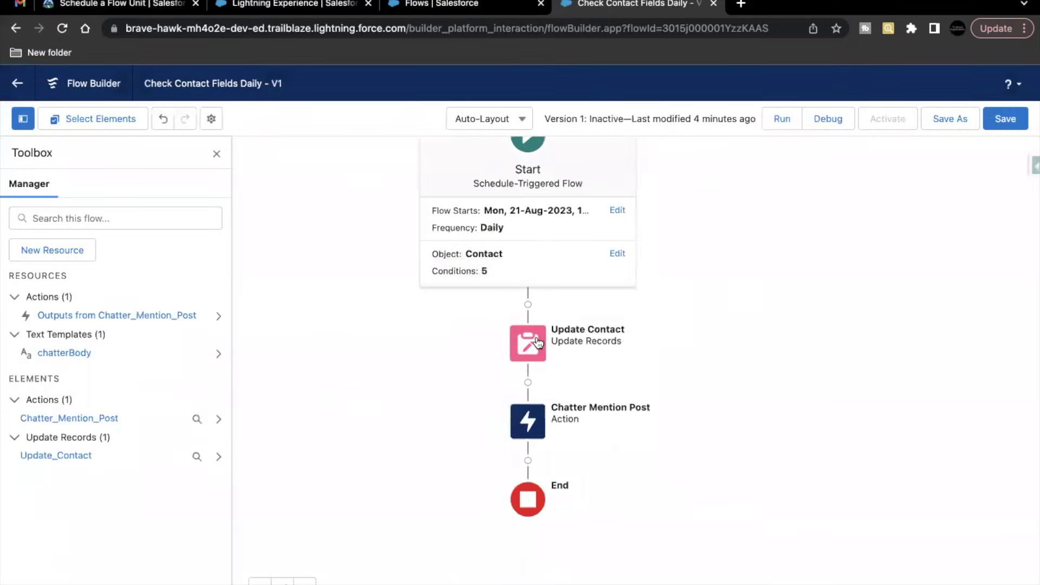
double_click(539, 339)
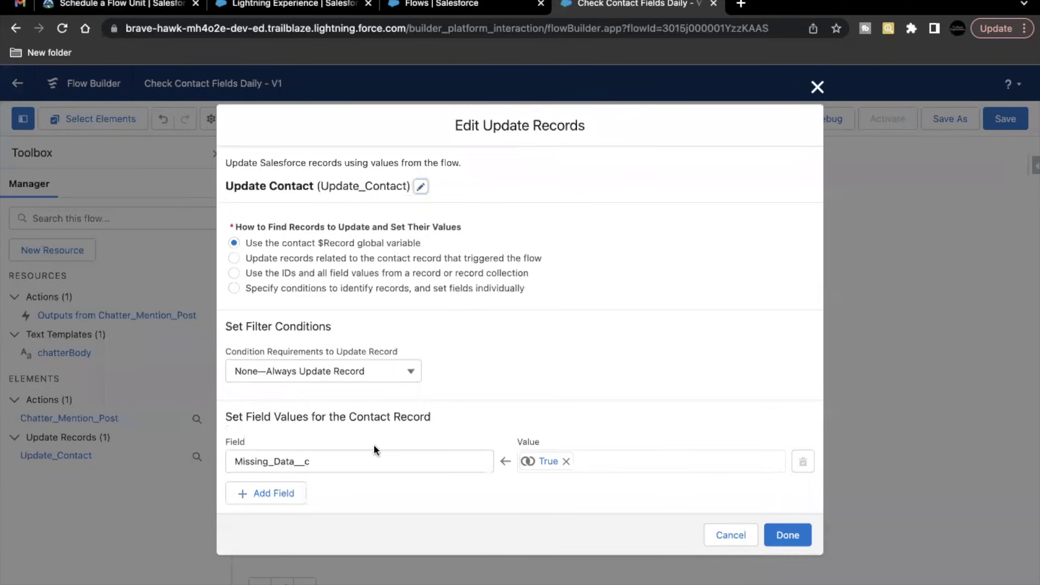
click(730, 534)
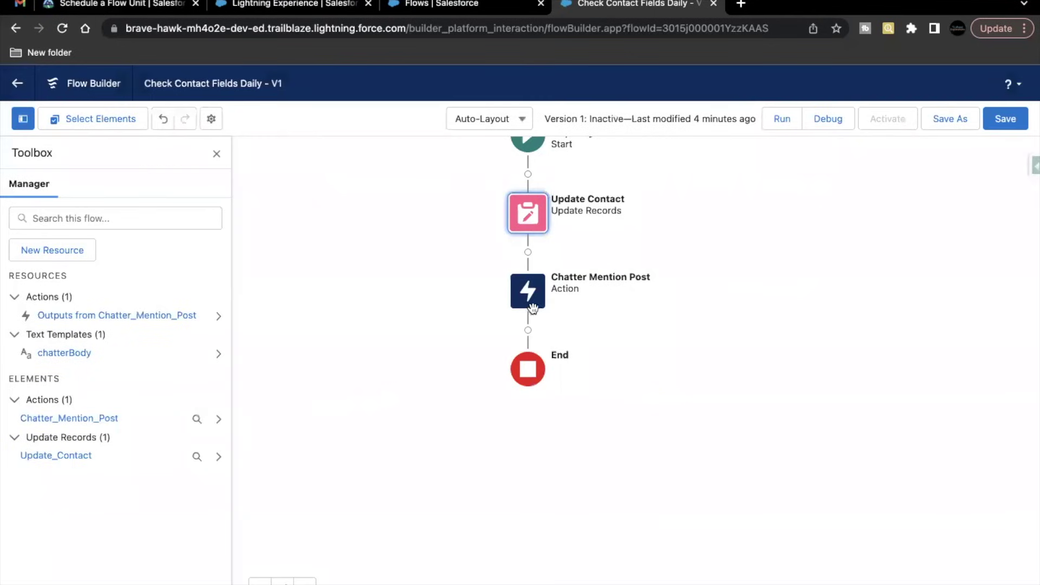
drag(587, 315, 586, 414)
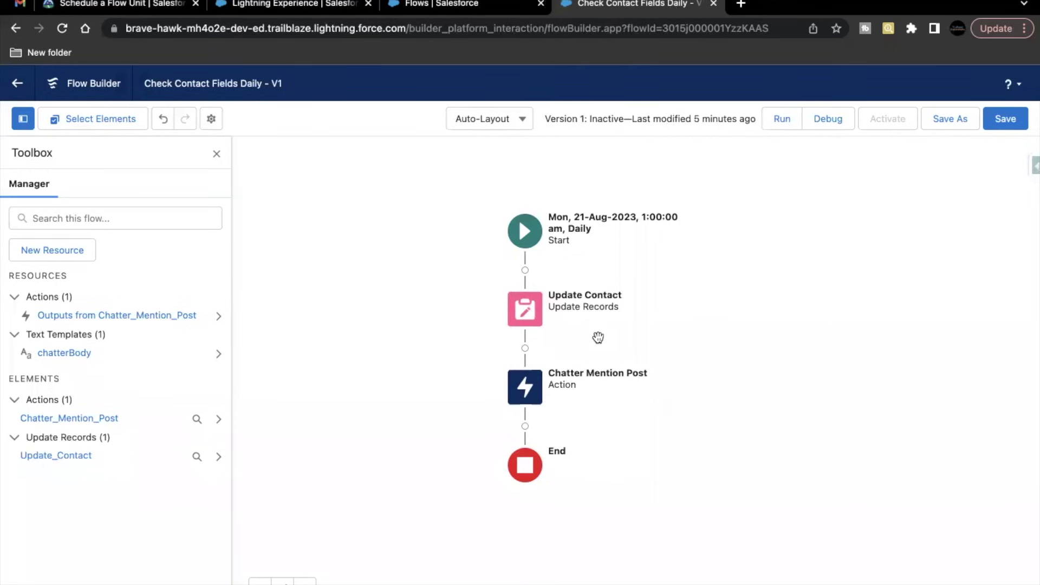
Step: Read the Trailhead note about a companion flow for corrected contacts, and the schedule and object requirements
key(ctrl+2)
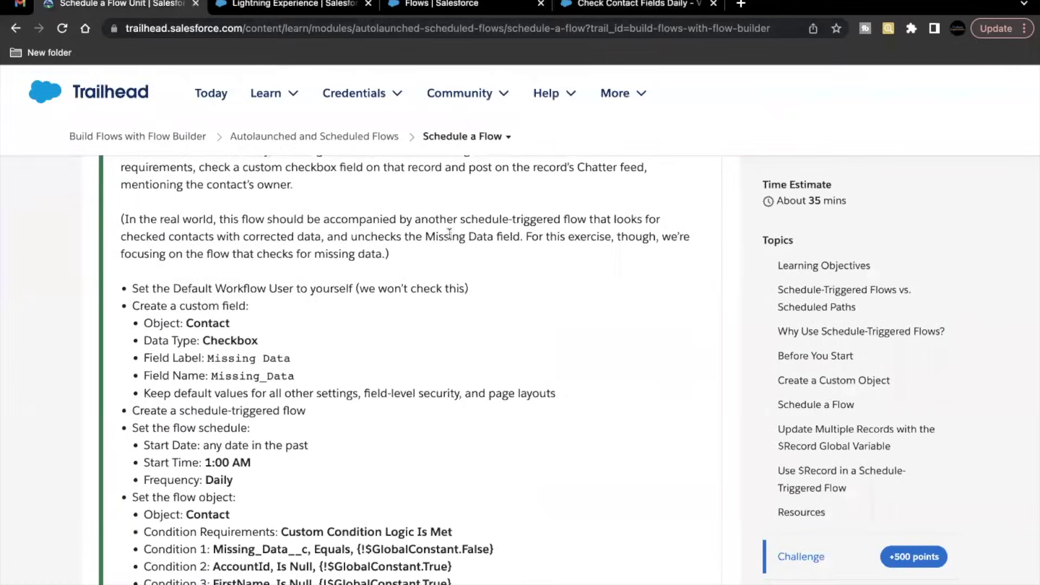
drag(182, 238, 319, 236)
drag(351, 237, 501, 236)
scroll(281, 302, down, 4)
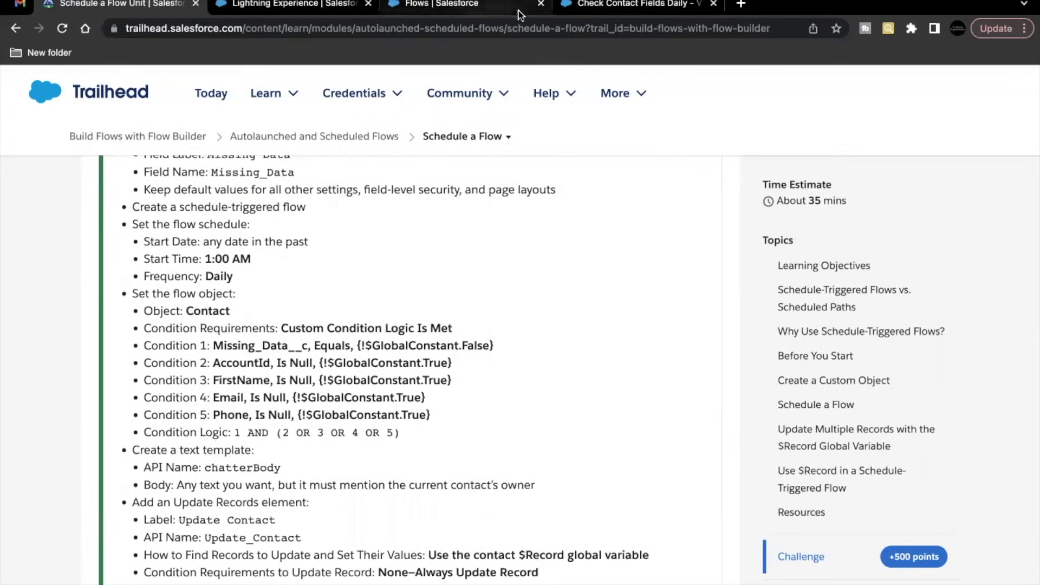
Step: Return to the Check Contact Fields Daily flow and run it in debug with rollback mode off
click(628, 5)
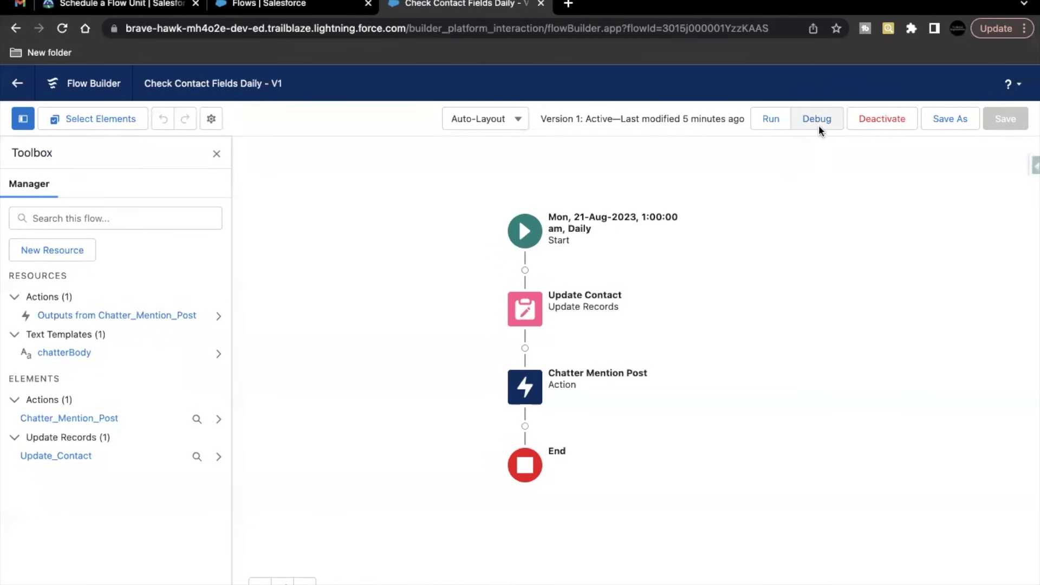
click(817, 120)
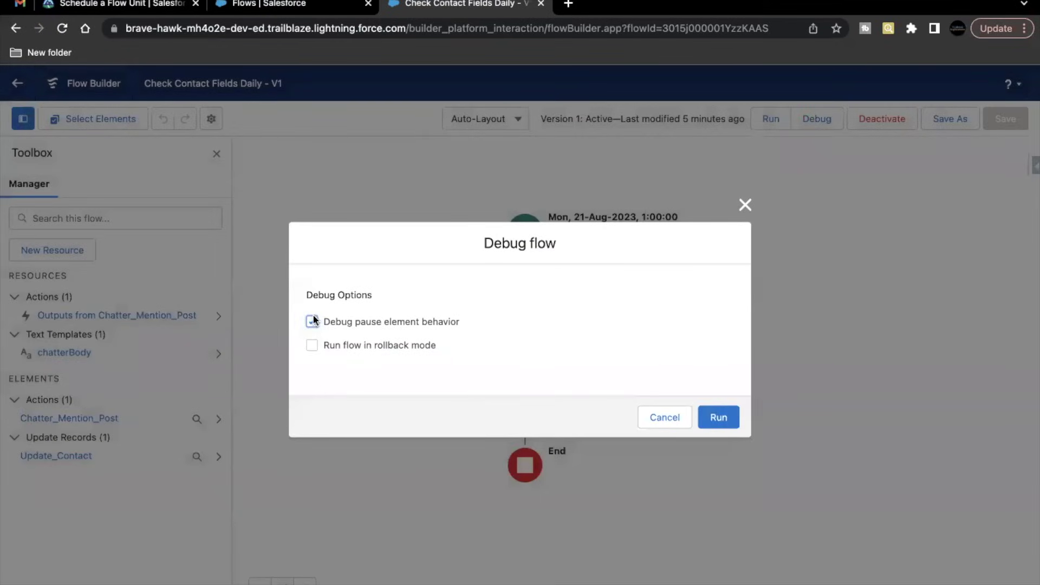
click(718, 418)
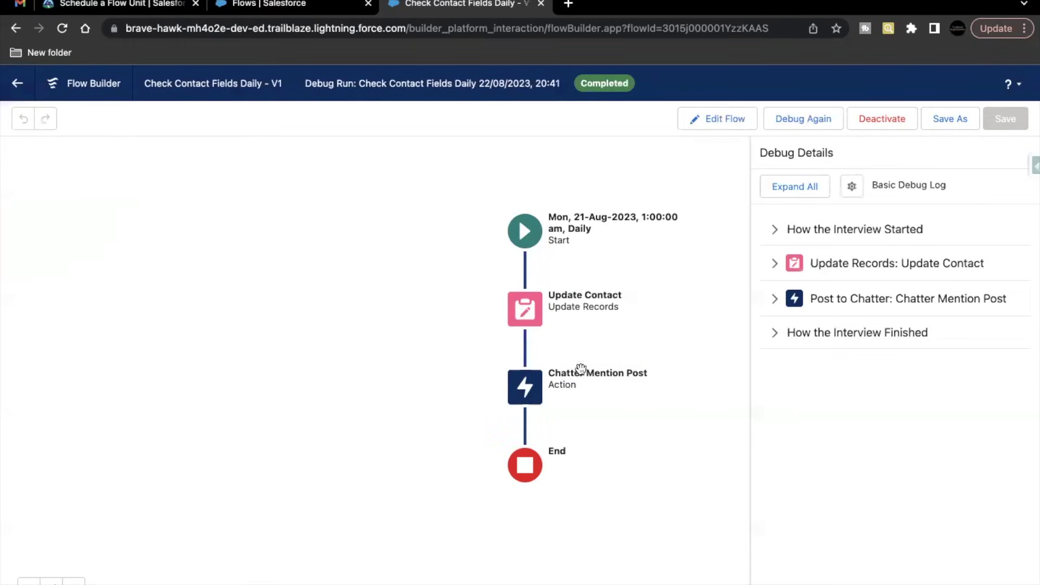
Step: Expand the debug details on how the interview started and copy the Contact record's ID
click(775, 233)
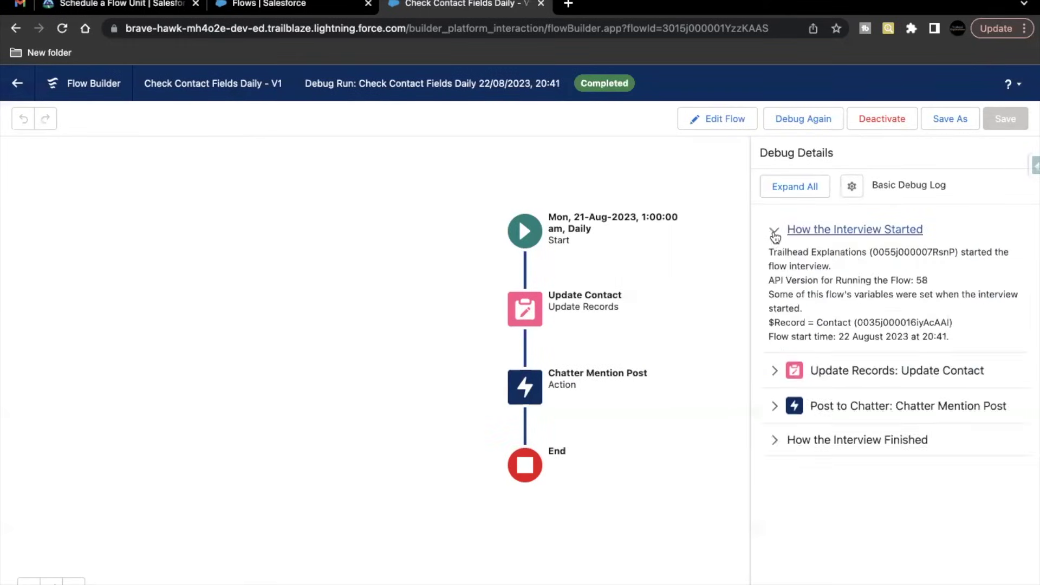
double_click(865, 322)
key(super+c)
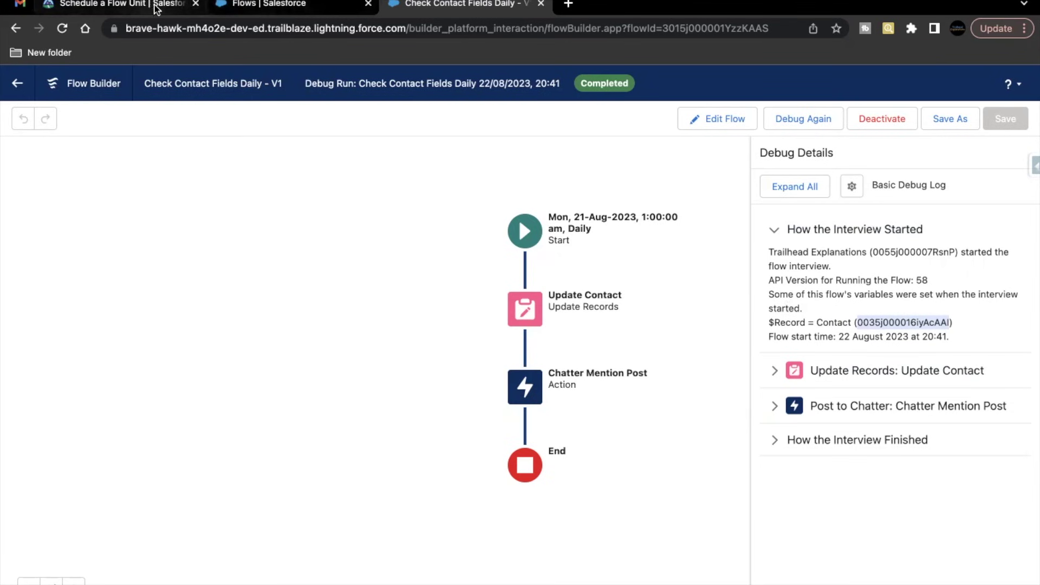
Step: Switch to the Salesforce Setup page, search the app launcher for "cont", open Contacts and open the second recently viewed contact
click(283, 7)
click(23, 120)
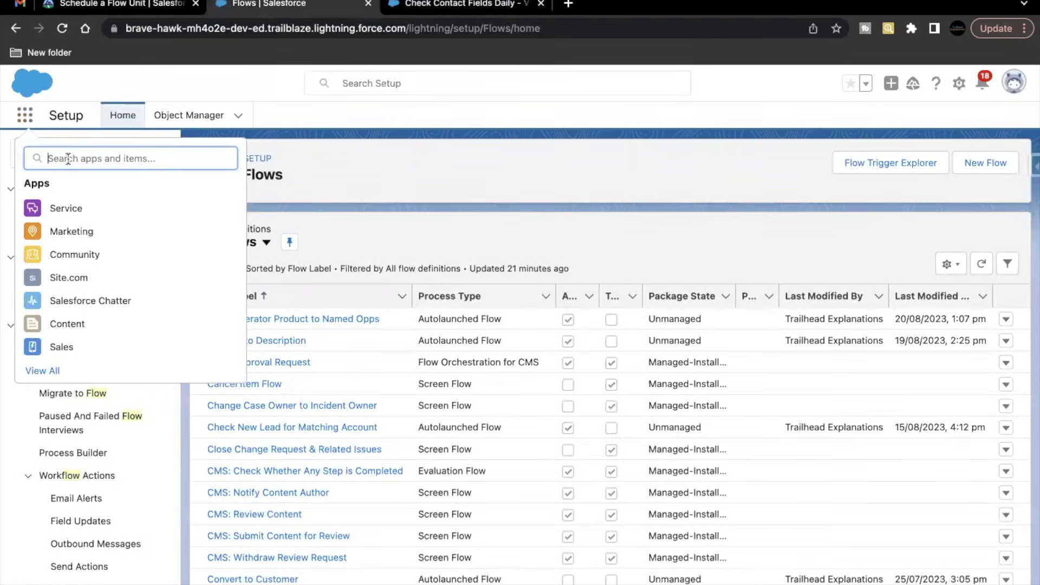
text(cont)
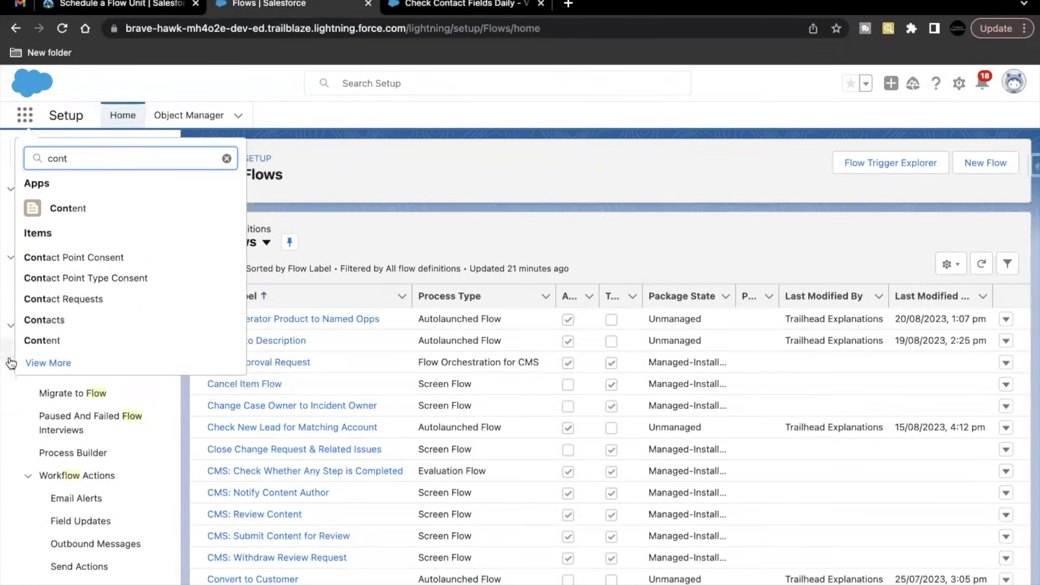
click(42, 323)
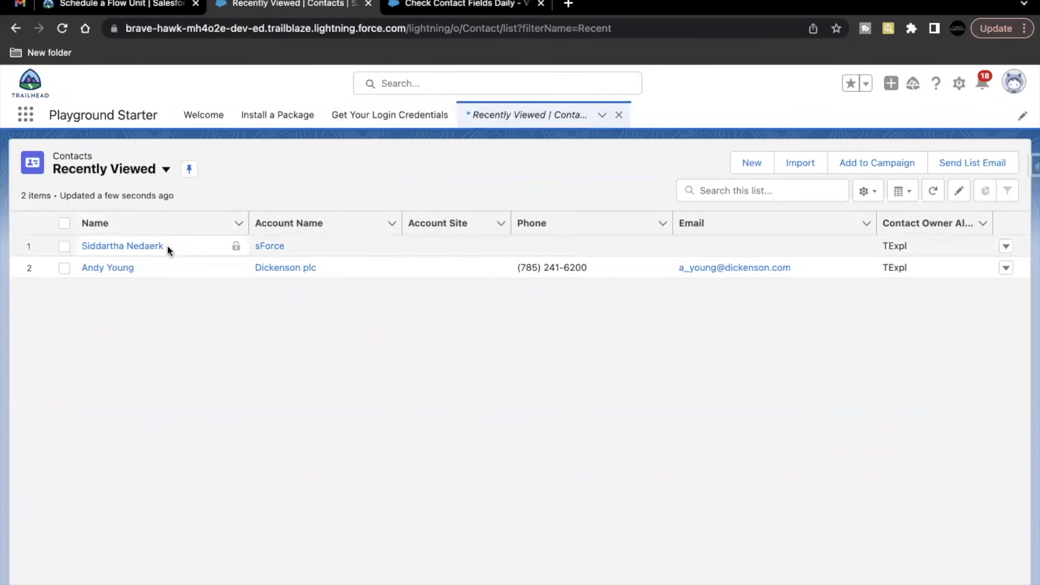
click(109, 268)
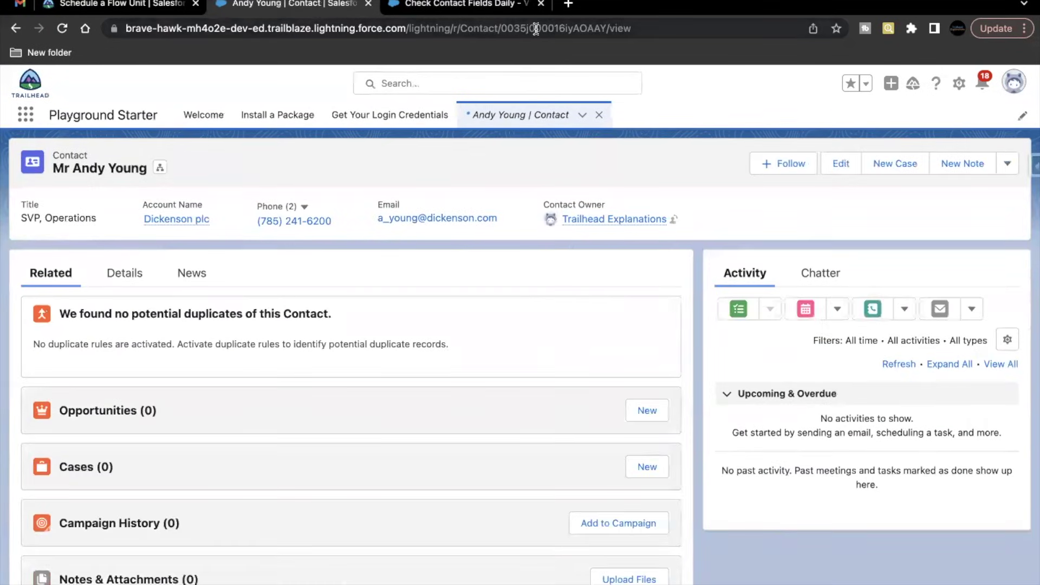
Step: Replace the record ID in the page address with the copied Contact ID and load that record
double_click(536, 28)
key(super+v)
key(Return)
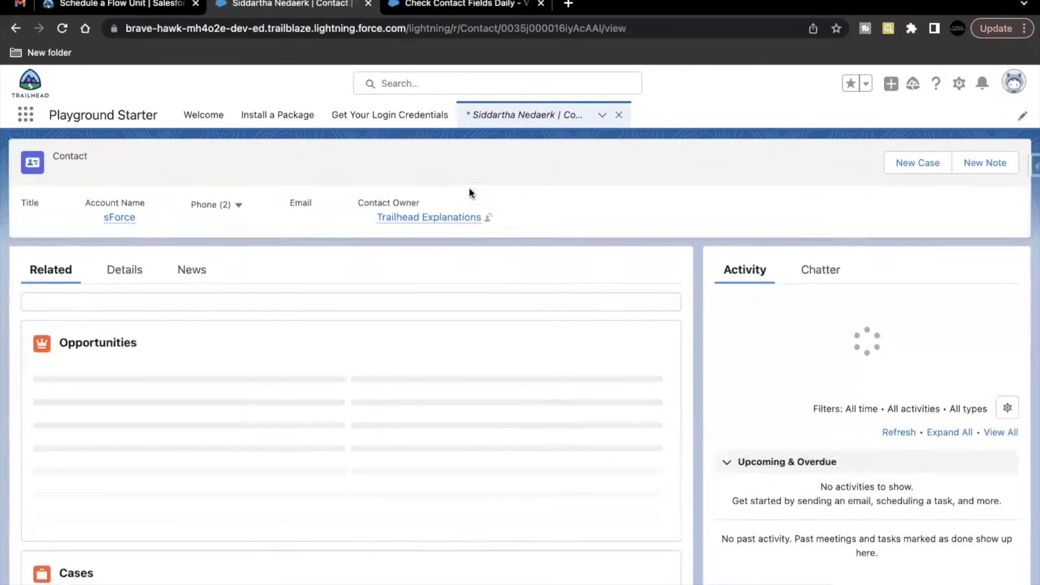
Step: Review the contact's details down to Missing Data, inspect the first name in edit mode, and cancel the edit without changes
click(120, 272)
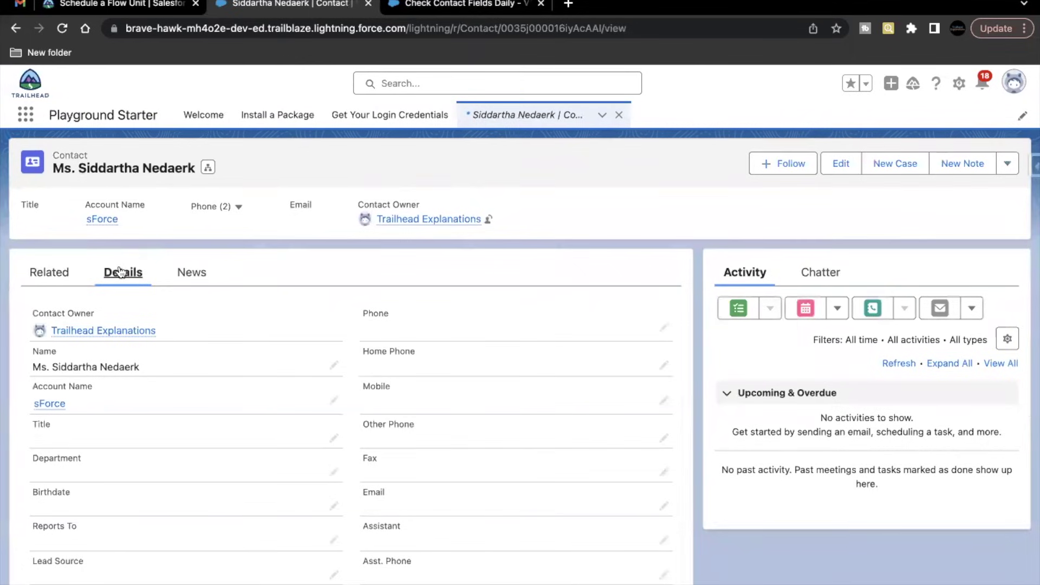
scroll(262, 378, down, 1)
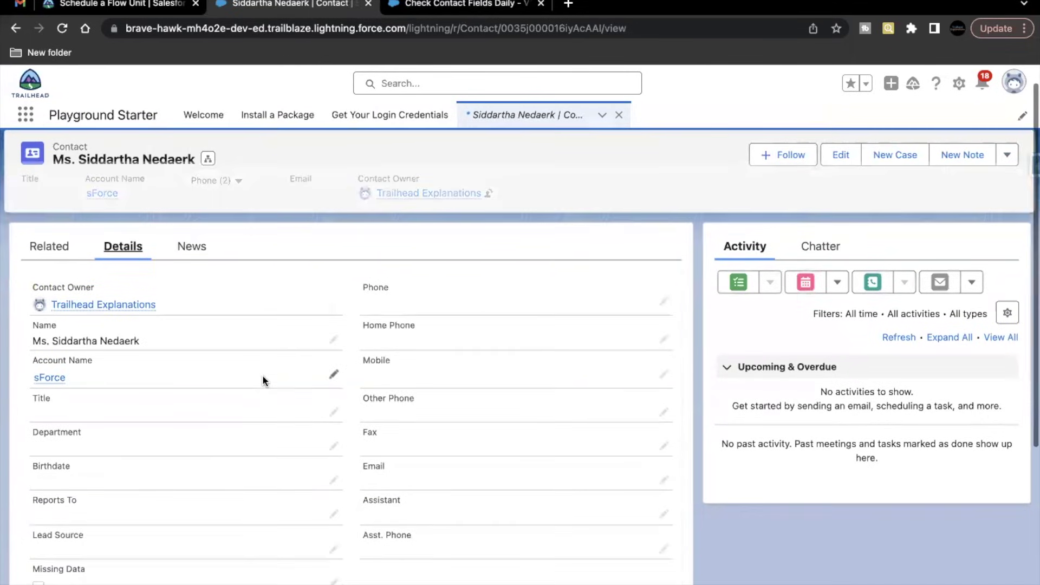
scroll(263, 378, down, 2)
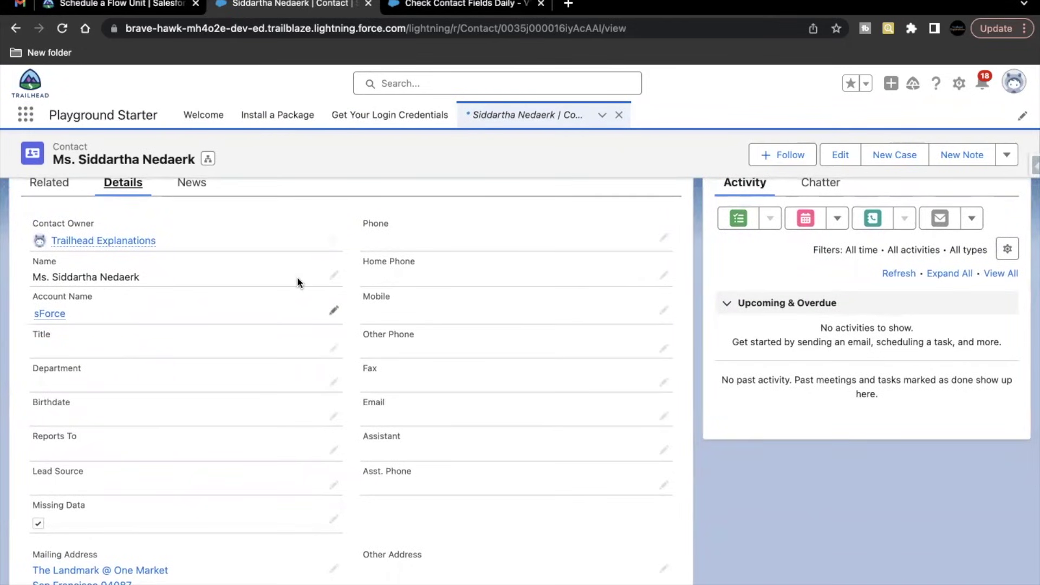
click(334, 275)
drag(46, 379, 119, 377)
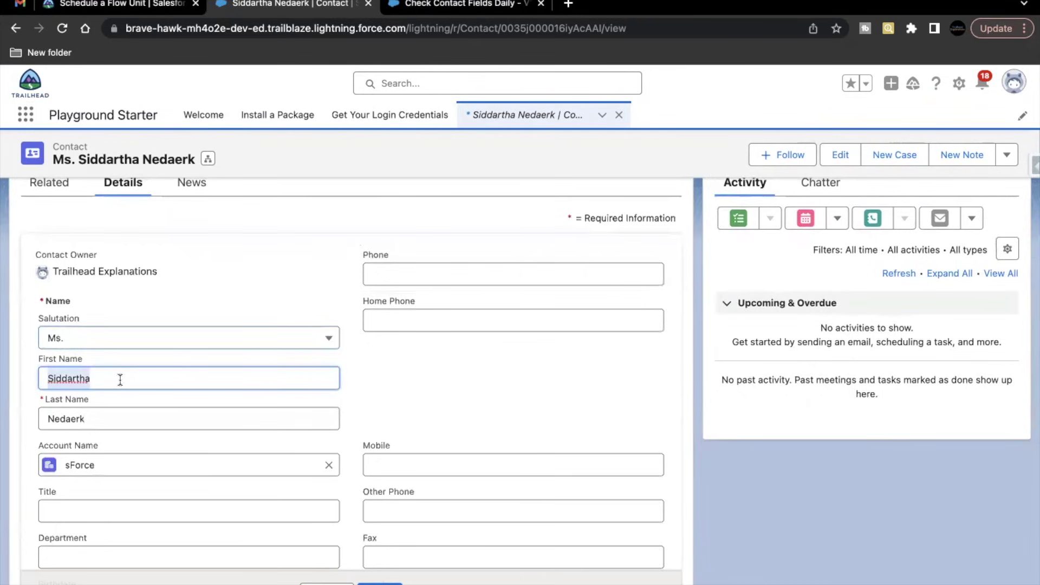
click(326, 583)
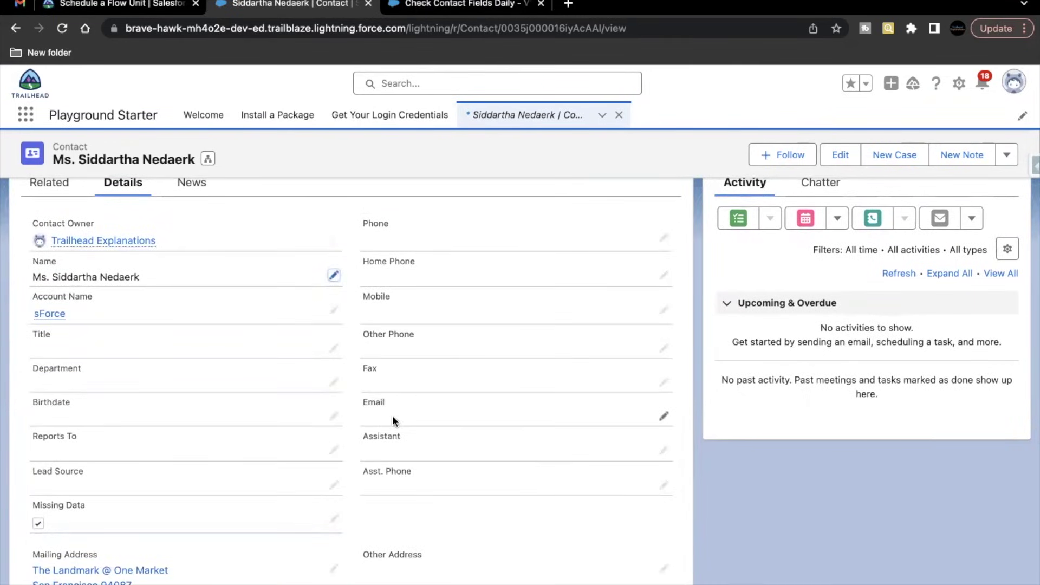
Step: Check the contact's Email, Phone and Missing Data fields against the flow's criteria
drag(388, 404, 360, 407)
drag(394, 222, 358, 220)
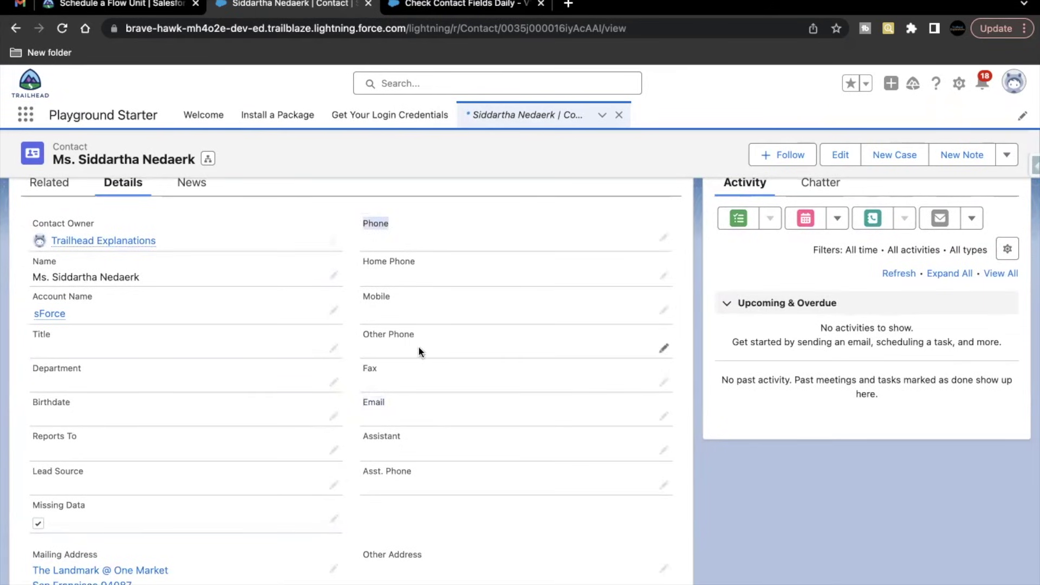
scroll(420, 346, down, 5)
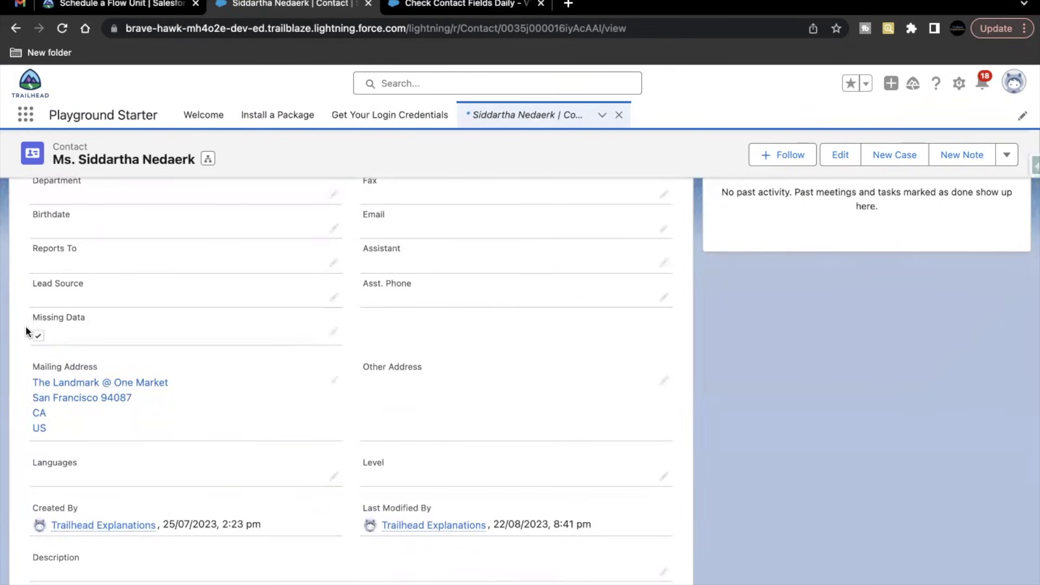
scroll(25, 326, up, 2)
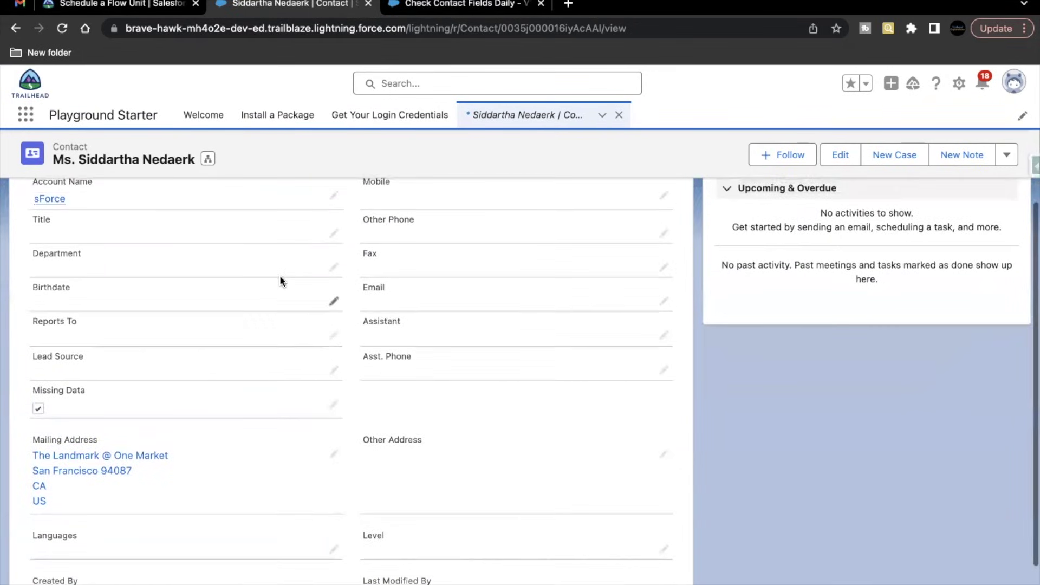
scroll(837, 206, up, 3)
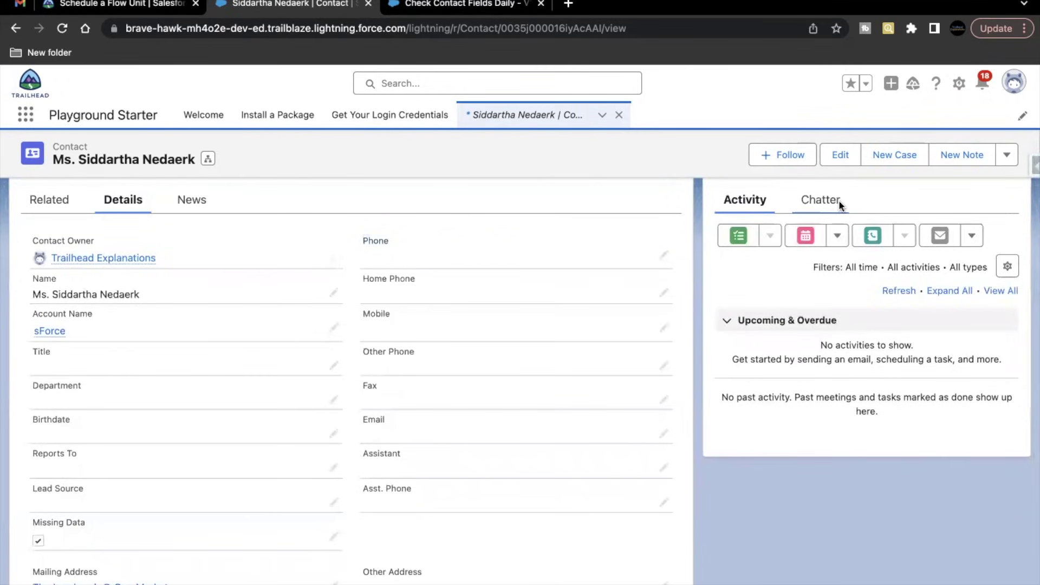
Step: Open the contact's Chatter feed and read the message posted by the flow
click(838, 202)
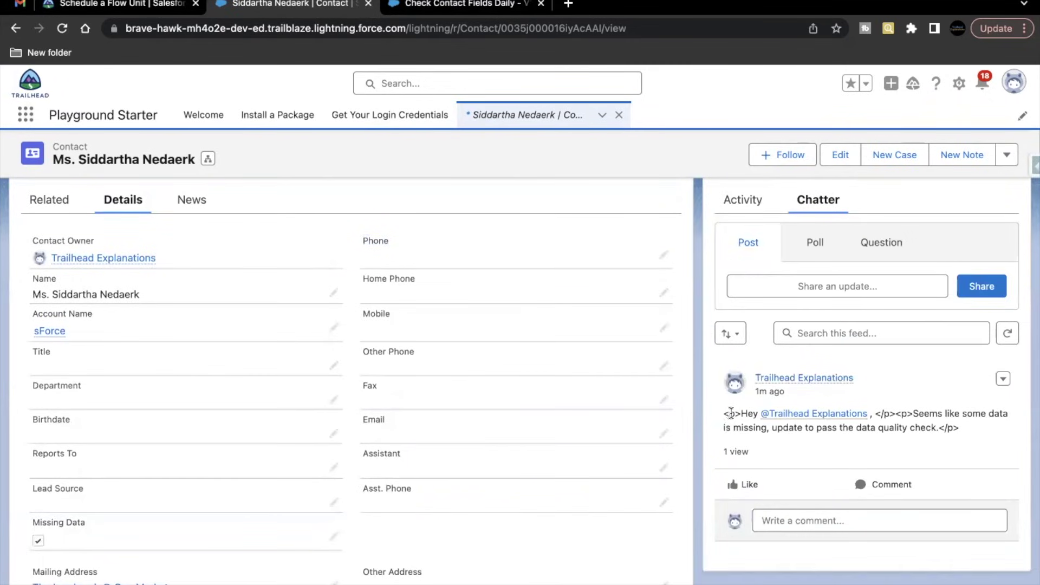
drag(720, 410, 958, 431)
click(877, 415)
scroll(512, 424, up, 2)
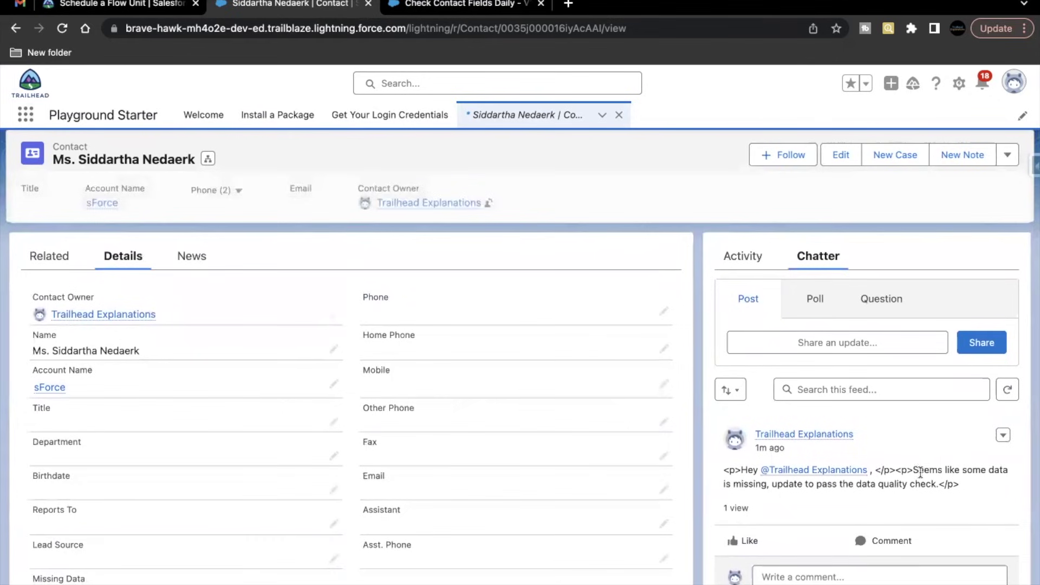
drag(913, 470, 947, 482)
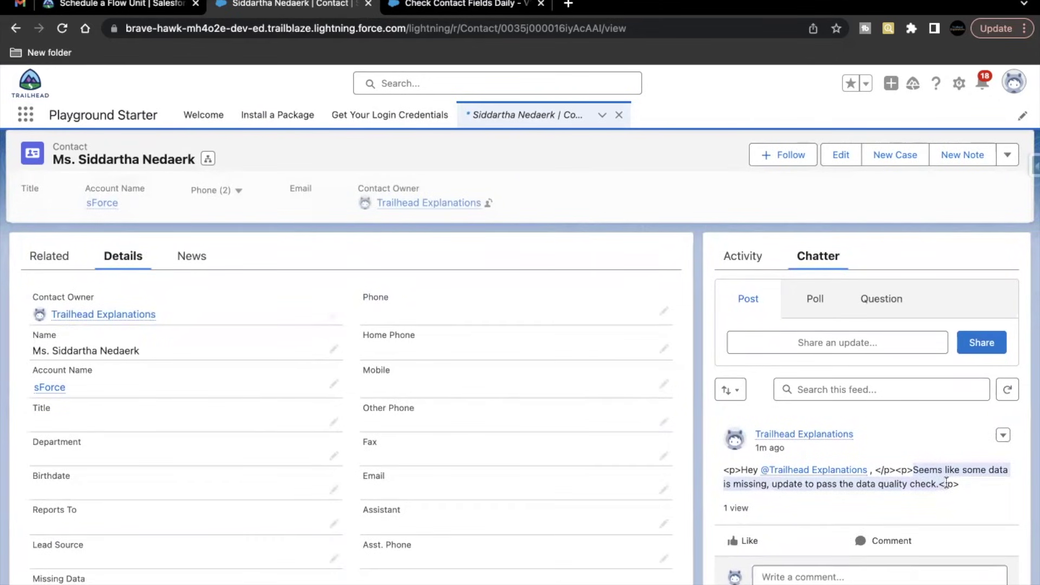
click(942, 482)
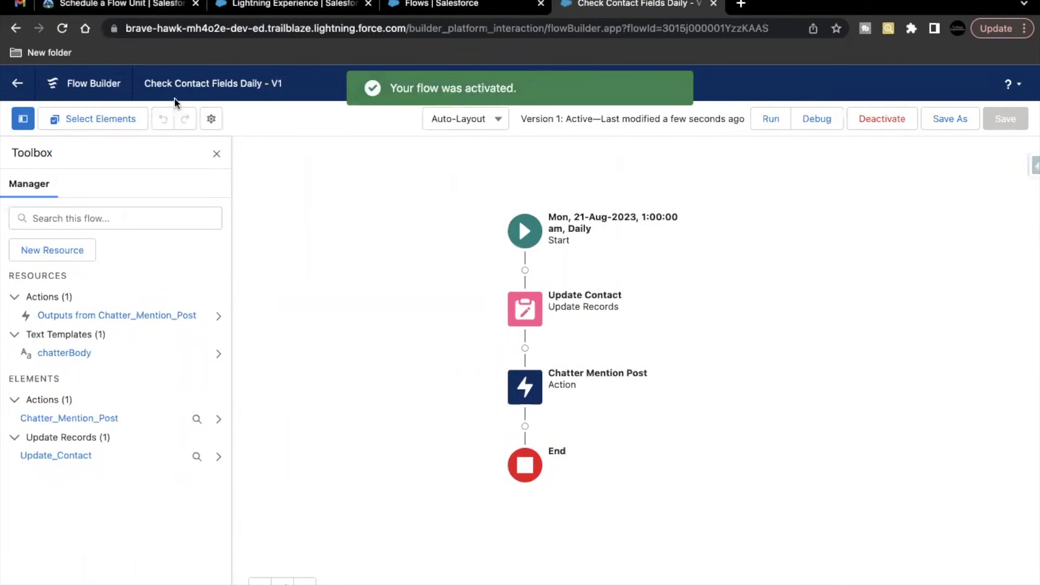
Step: Return to the Schedule a Flow unit on Trailhead and submit the challenge for checking to earn 500 points
click(119, 5)
scroll(131, 394, up, 1)
drag(131, 393, 145, 343)
scroll(148, 342, down, 8)
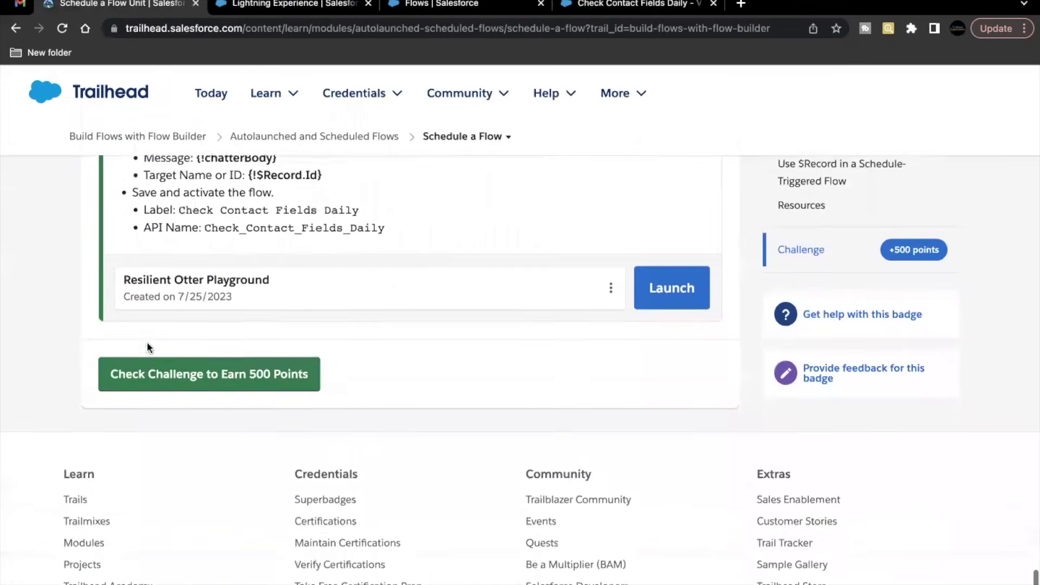
click(156, 367)
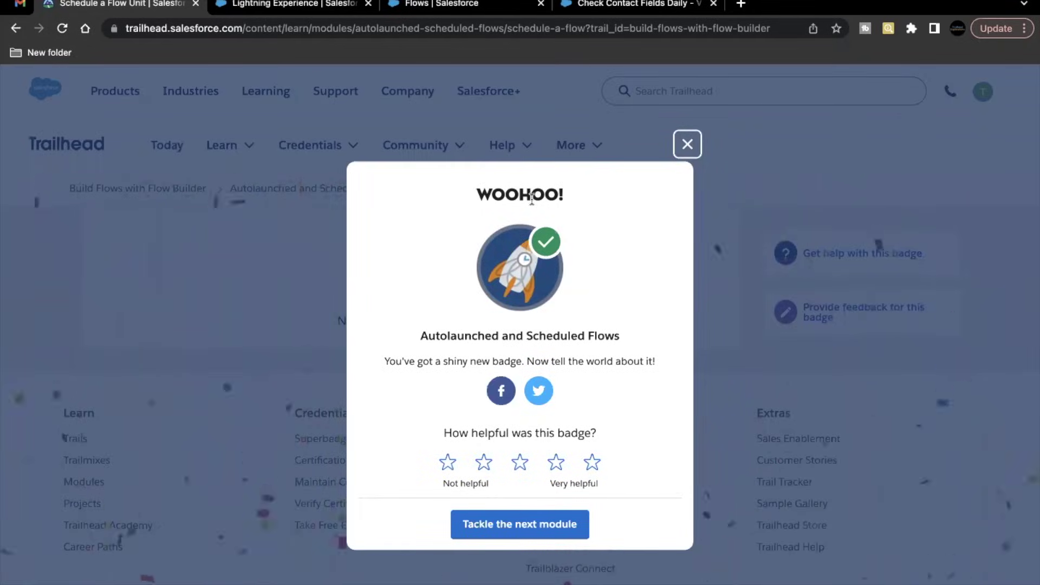
Step: Capture a screenshot of the Autolaunched and Scheduled Flows badge page, covering the whole page area
key(super+shift+4)
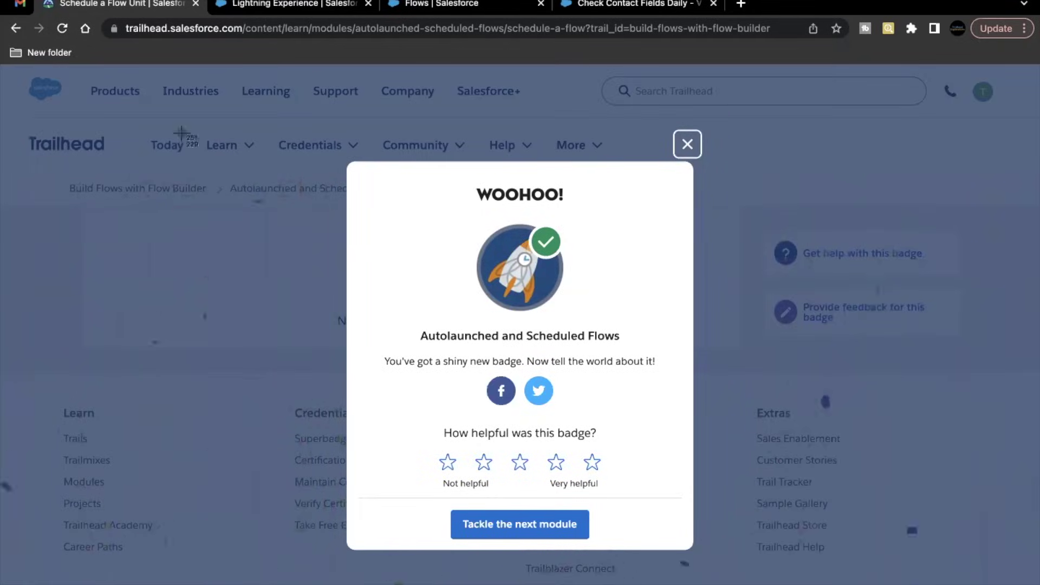
drag(1, 69, 1027, 583)
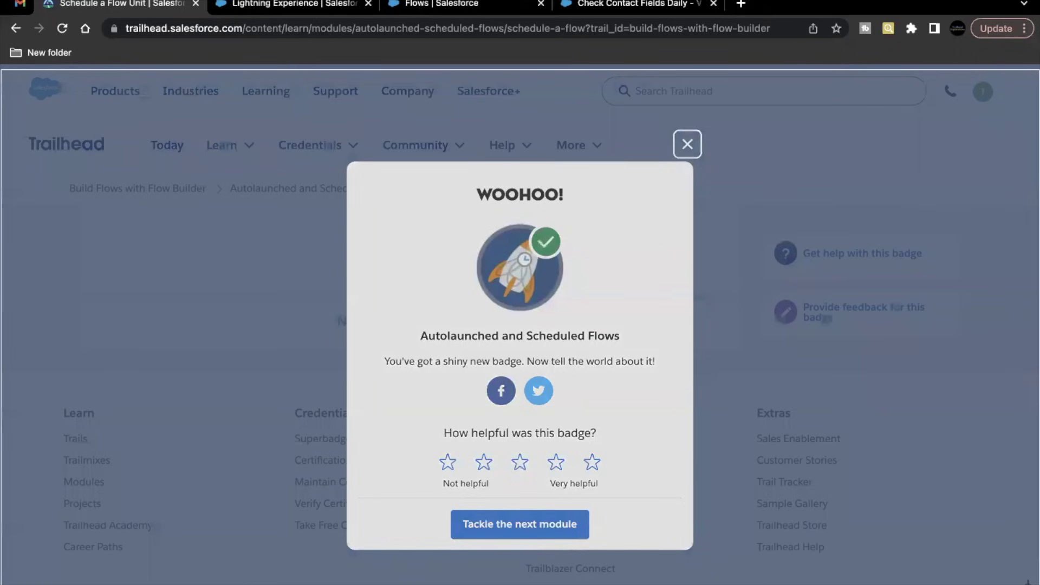